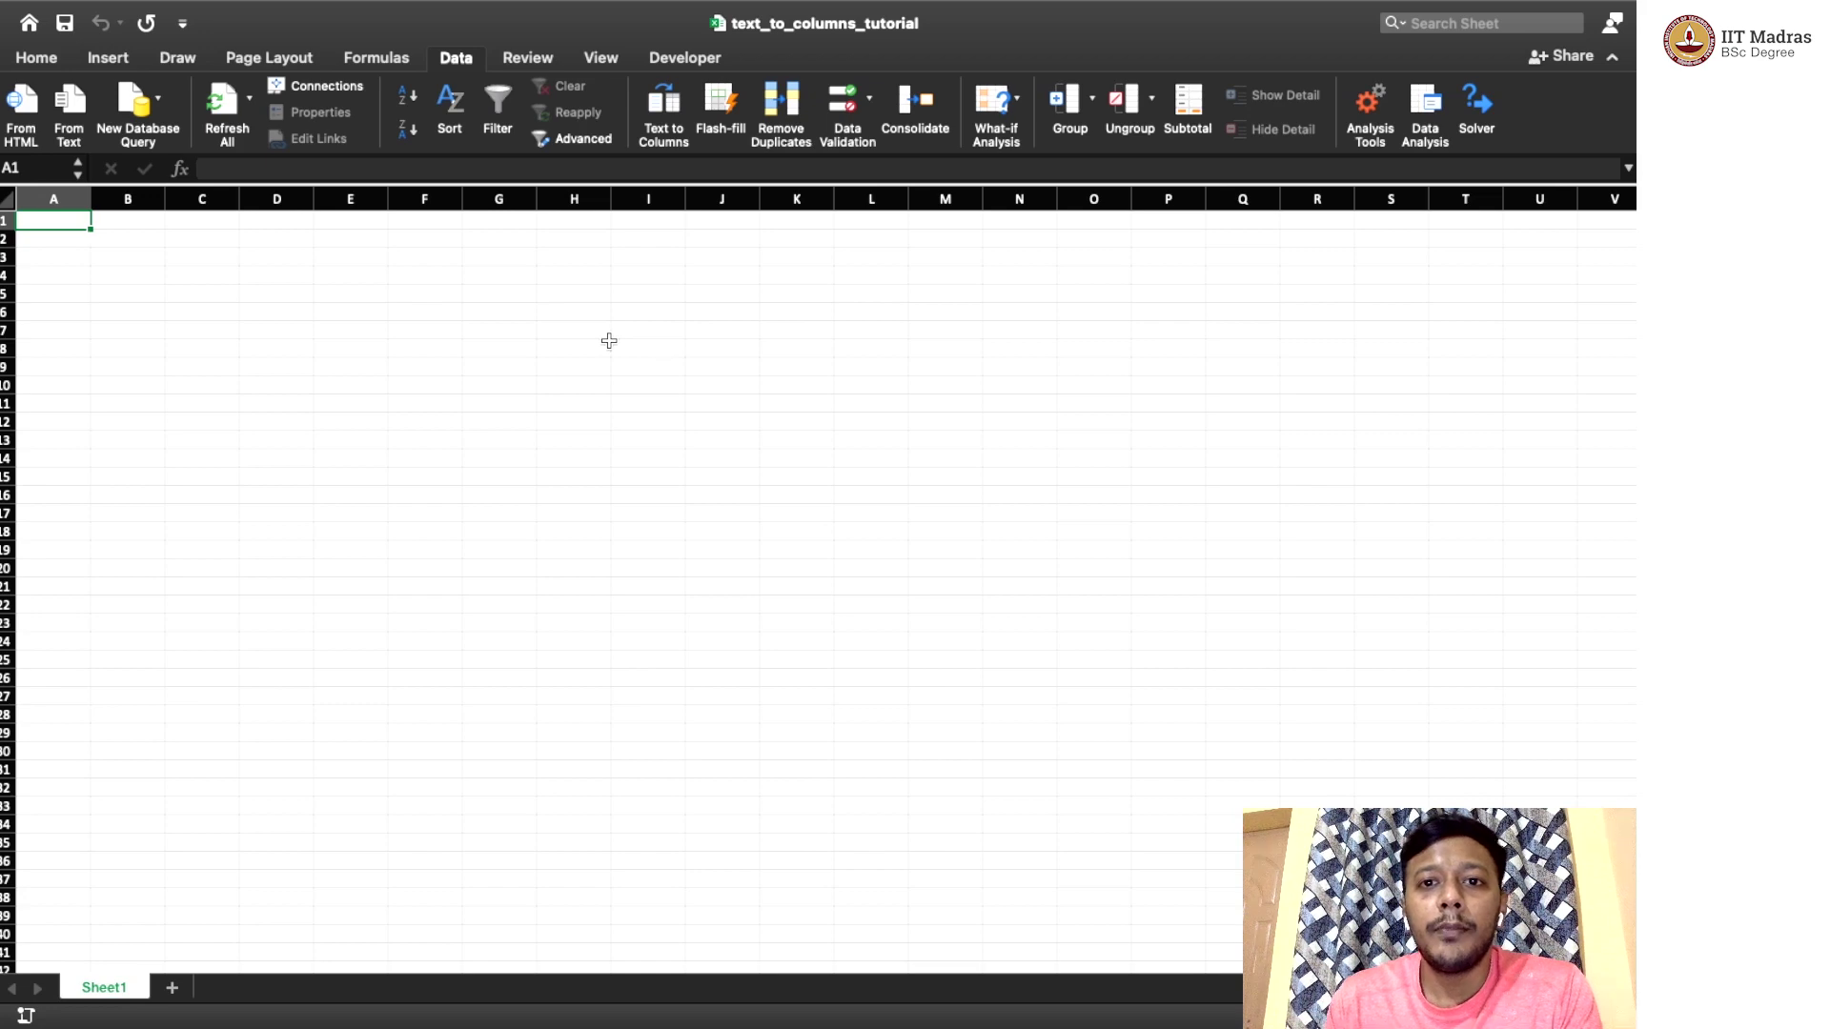
In the browser, open the Senate roll call page for vote 528 (42-25).
key("super+Tab")
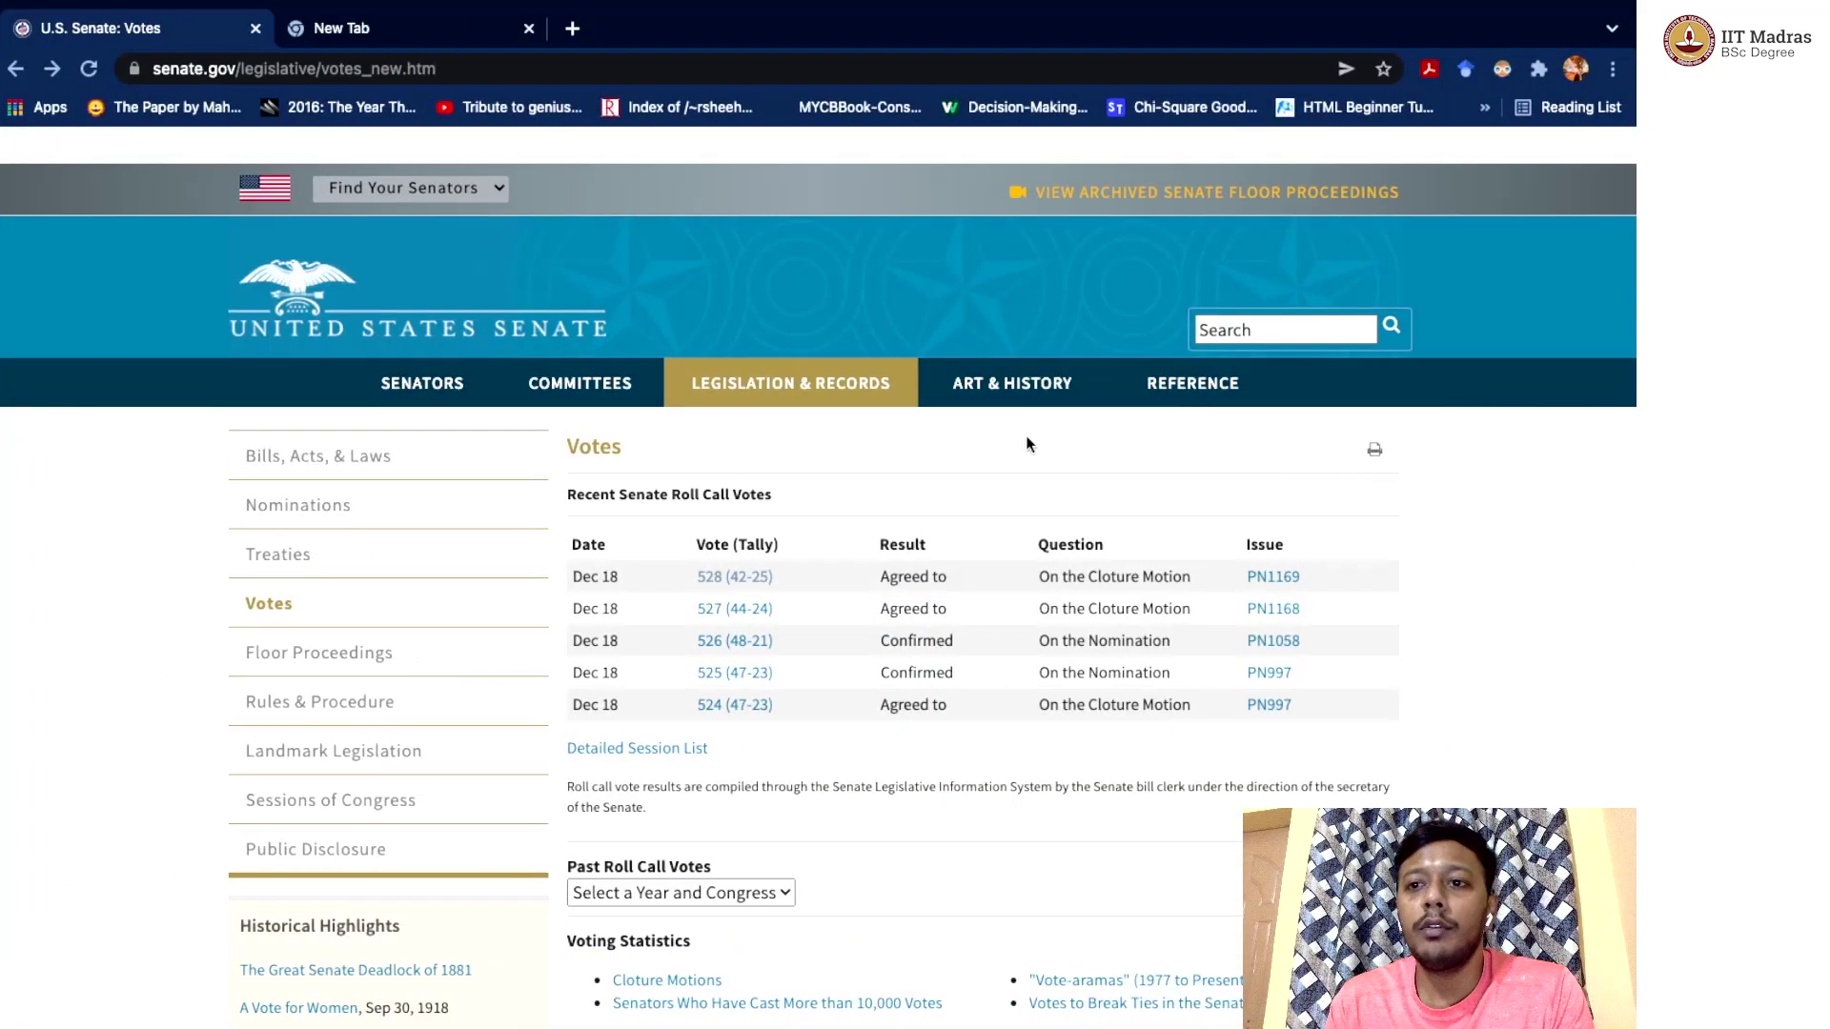
scroll(1027, 443, "down", 1)
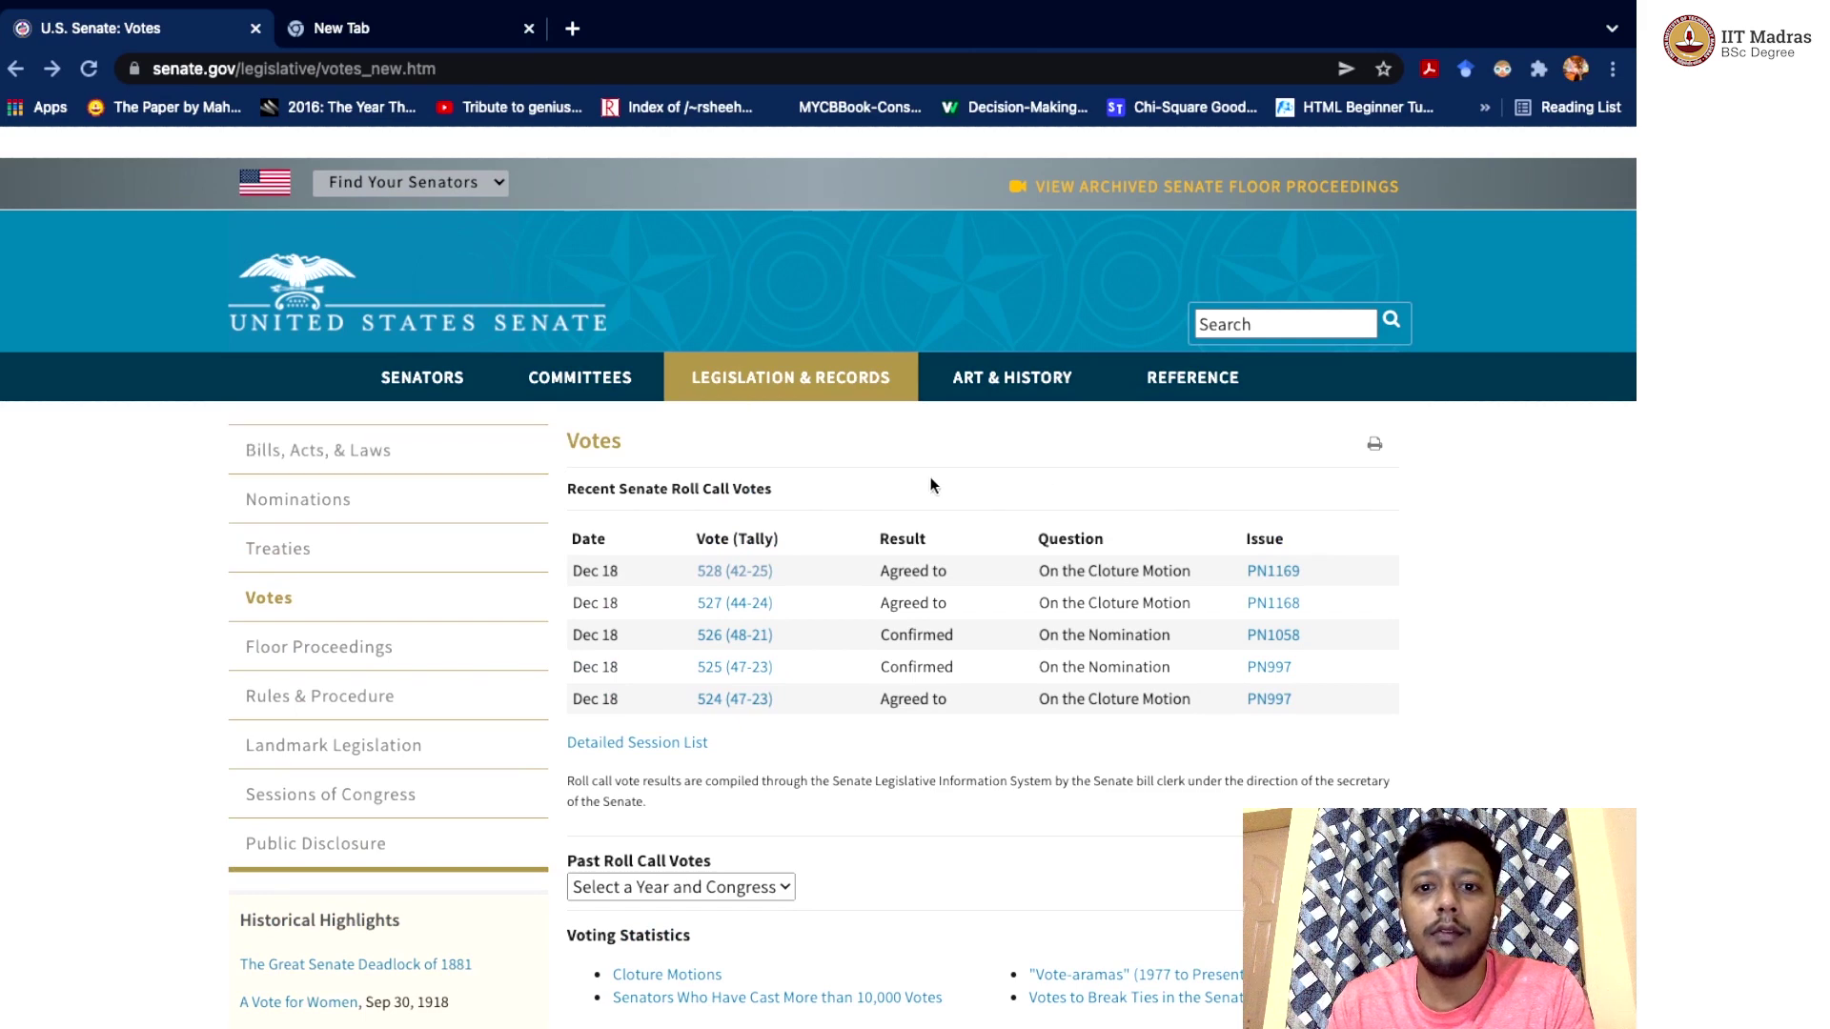
scroll(930, 479, "down", 2)
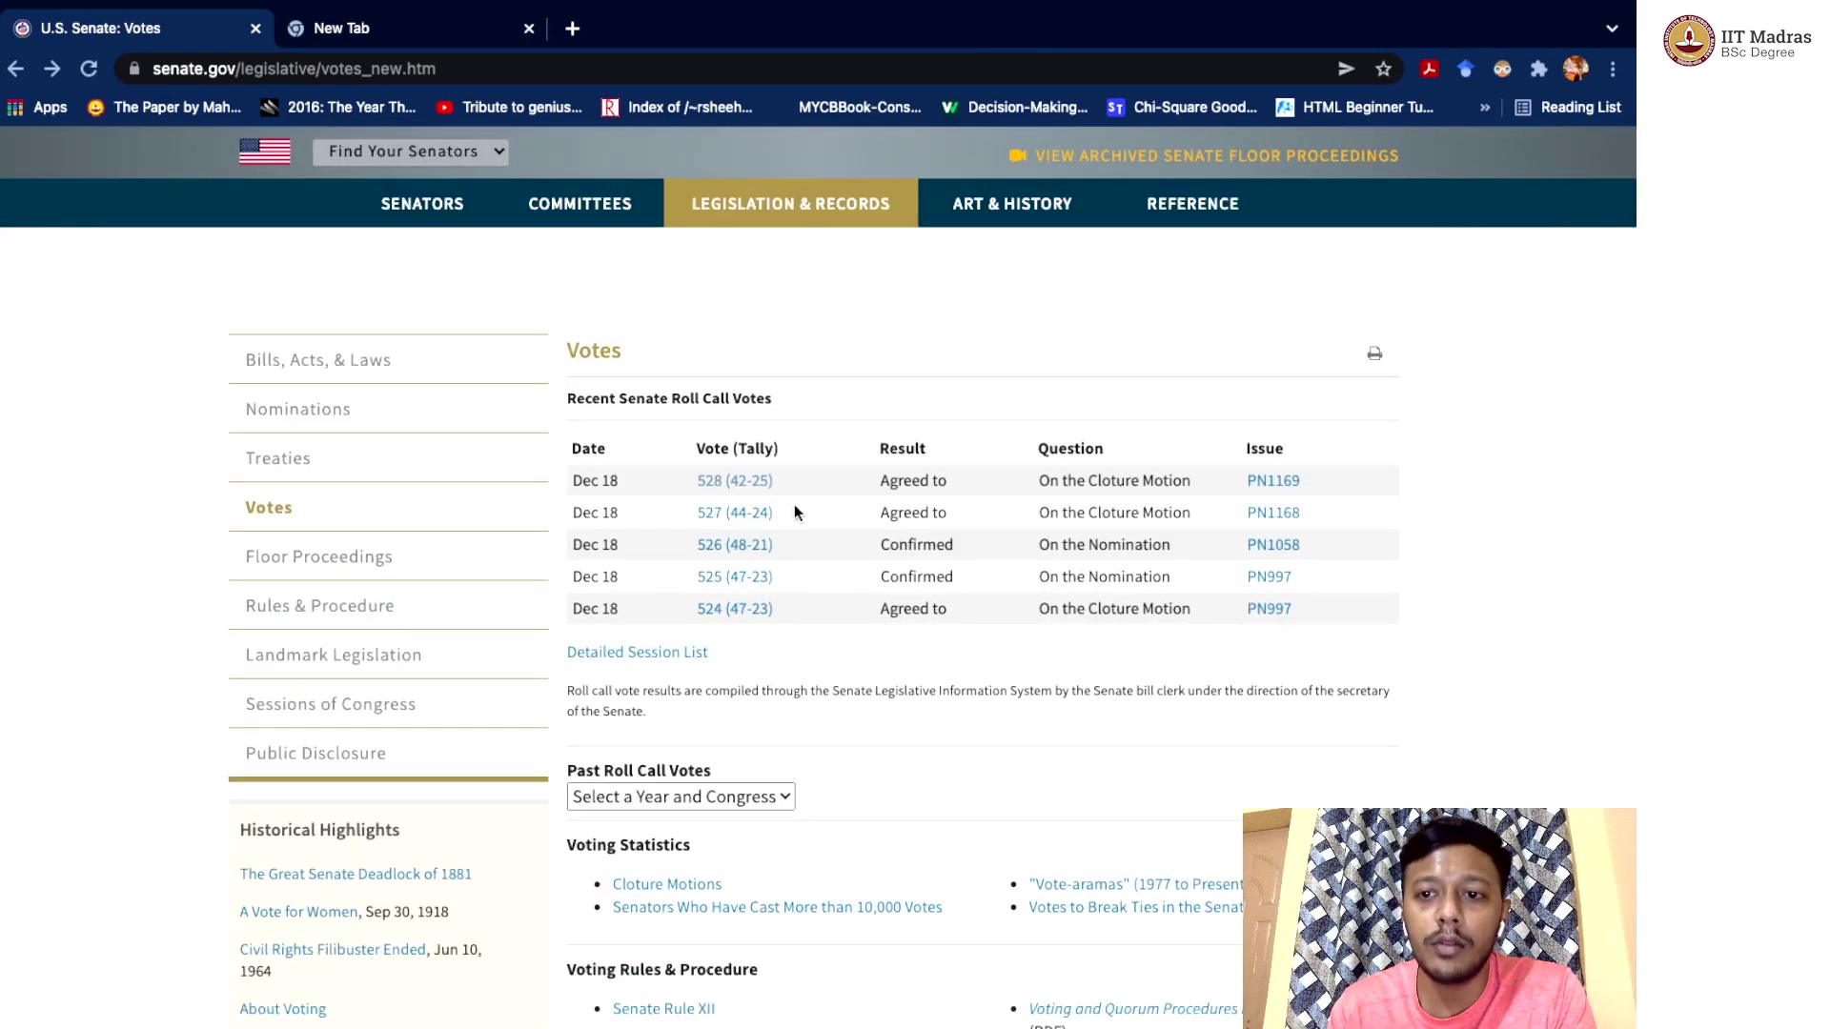
left_click(733, 488)
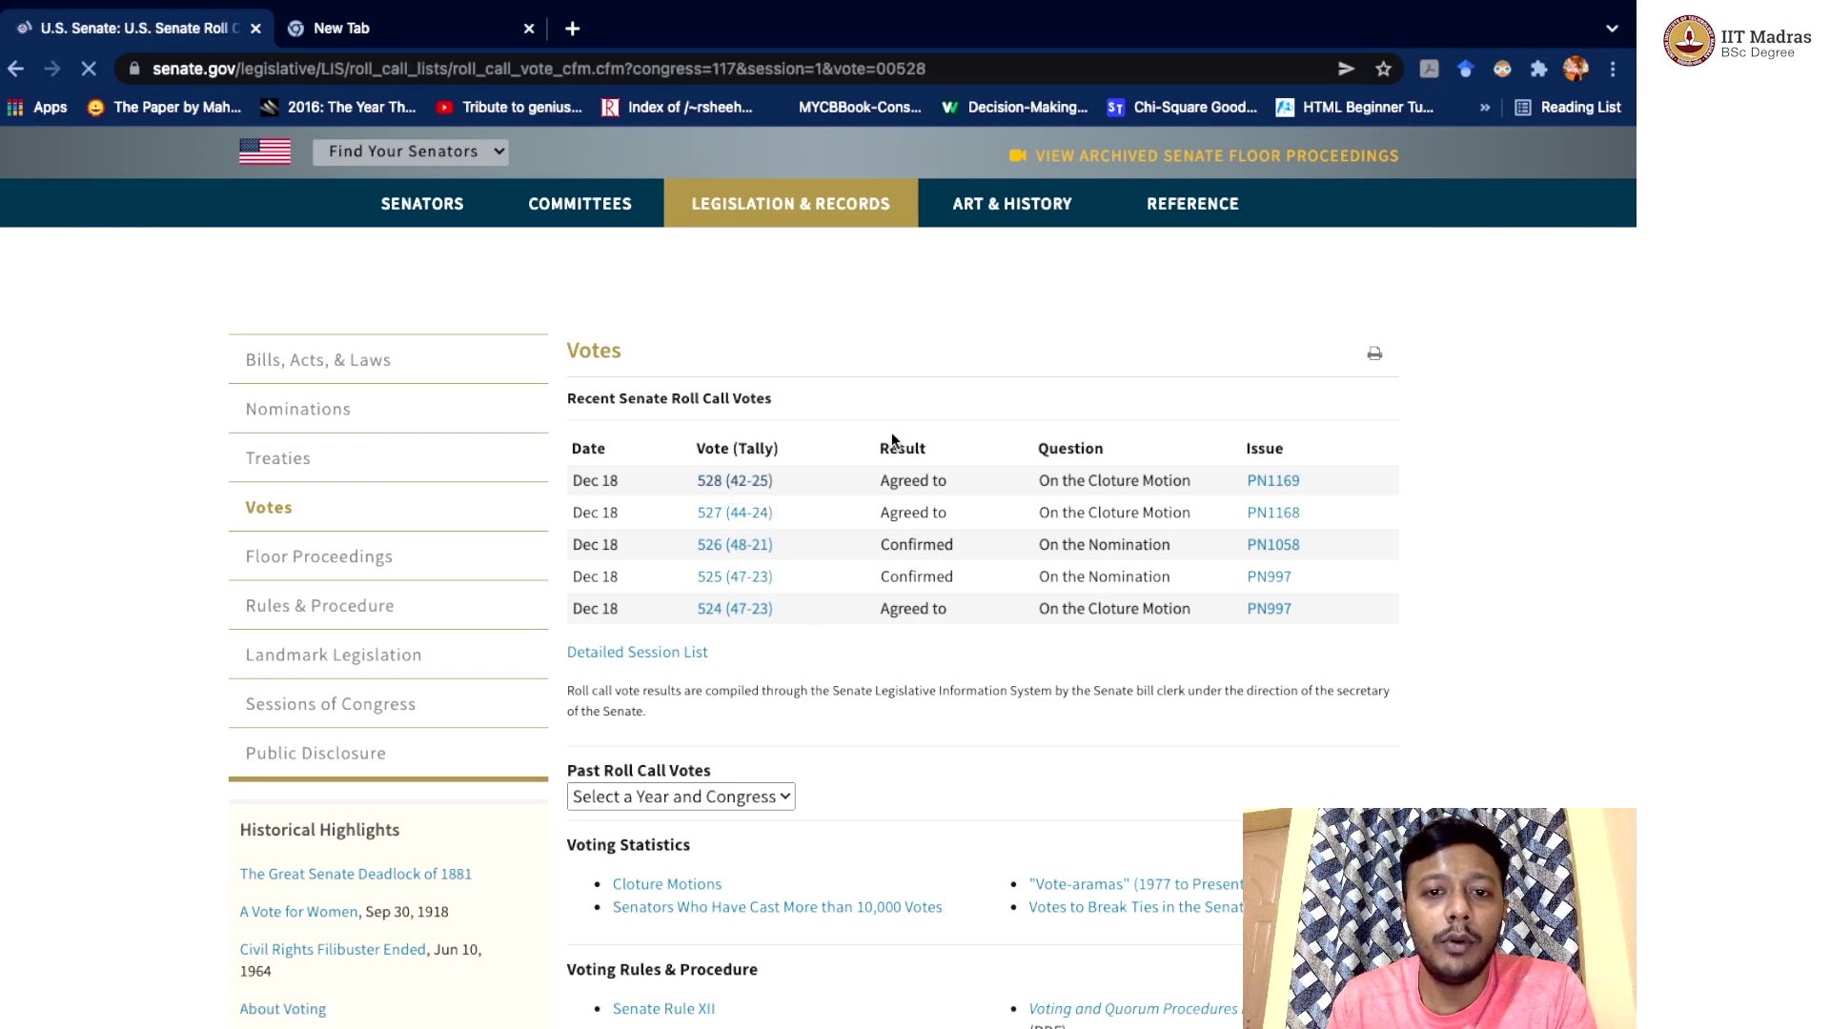
Select and copy the Alphabetical by Senator Name vote list, then return to Excel.
scroll(742, 615, "down", 5)
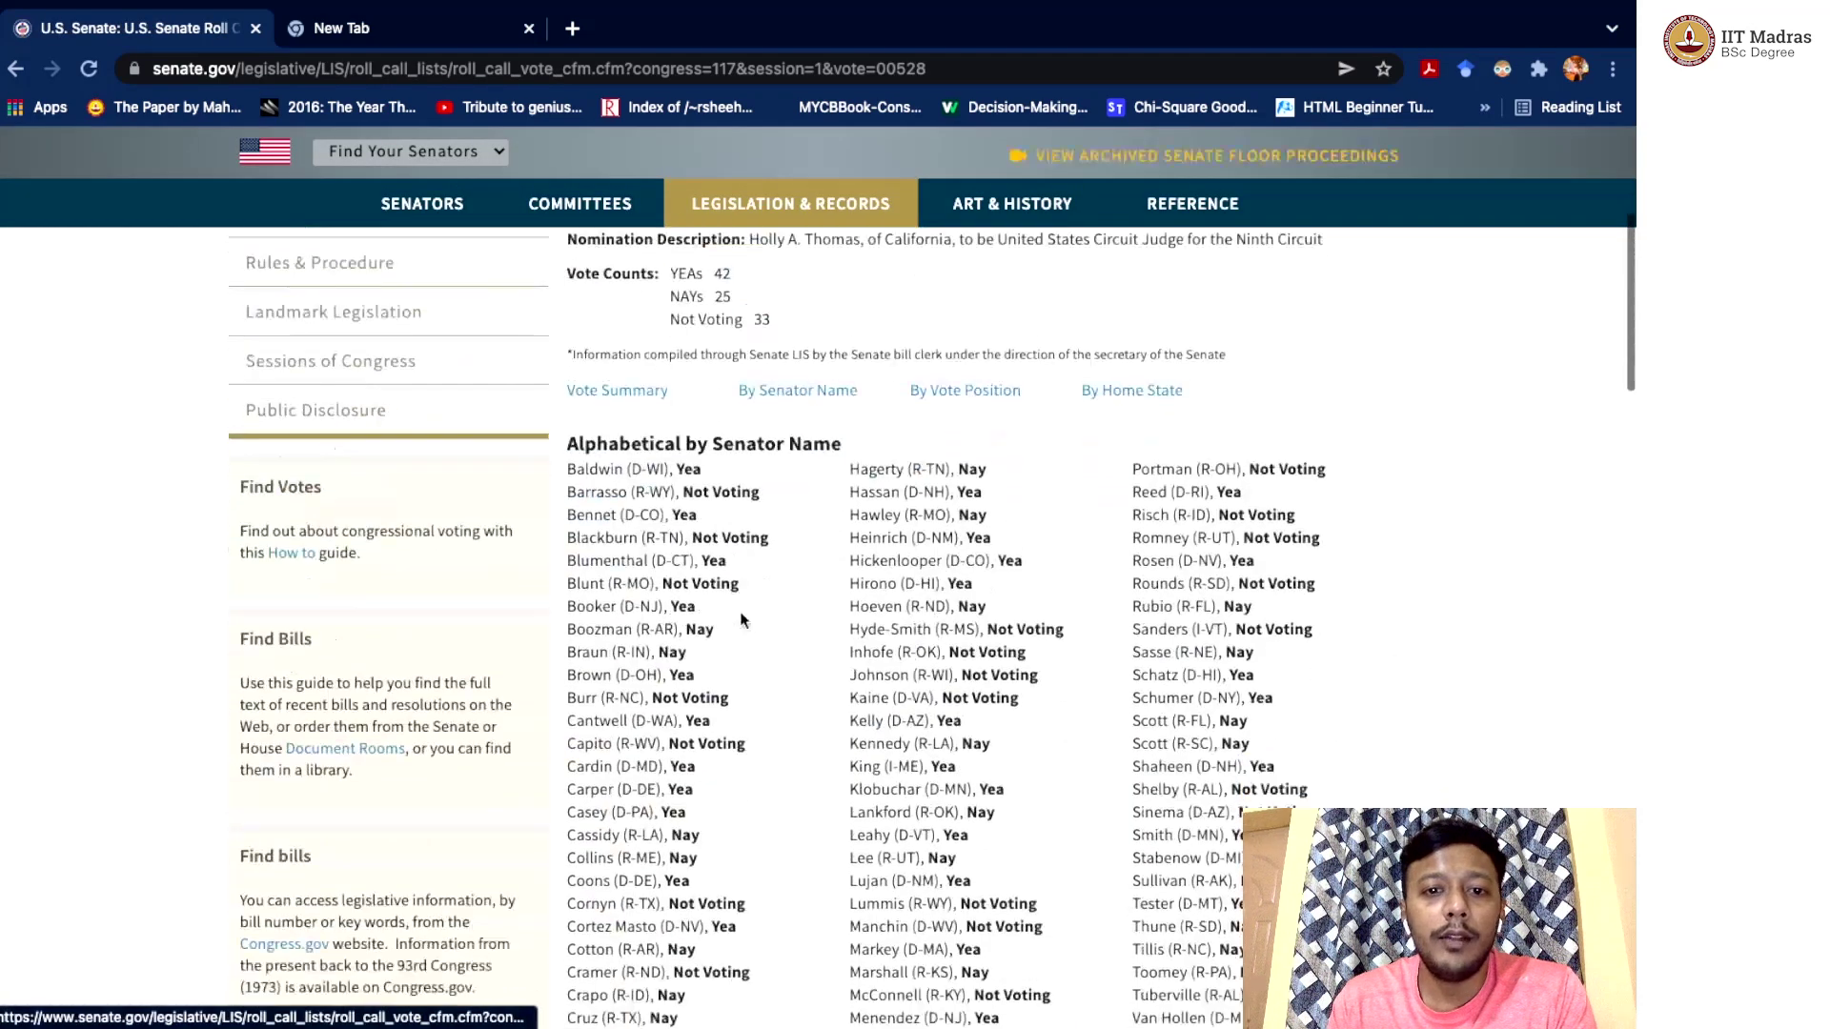
scroll(742, 619, "down", 1)
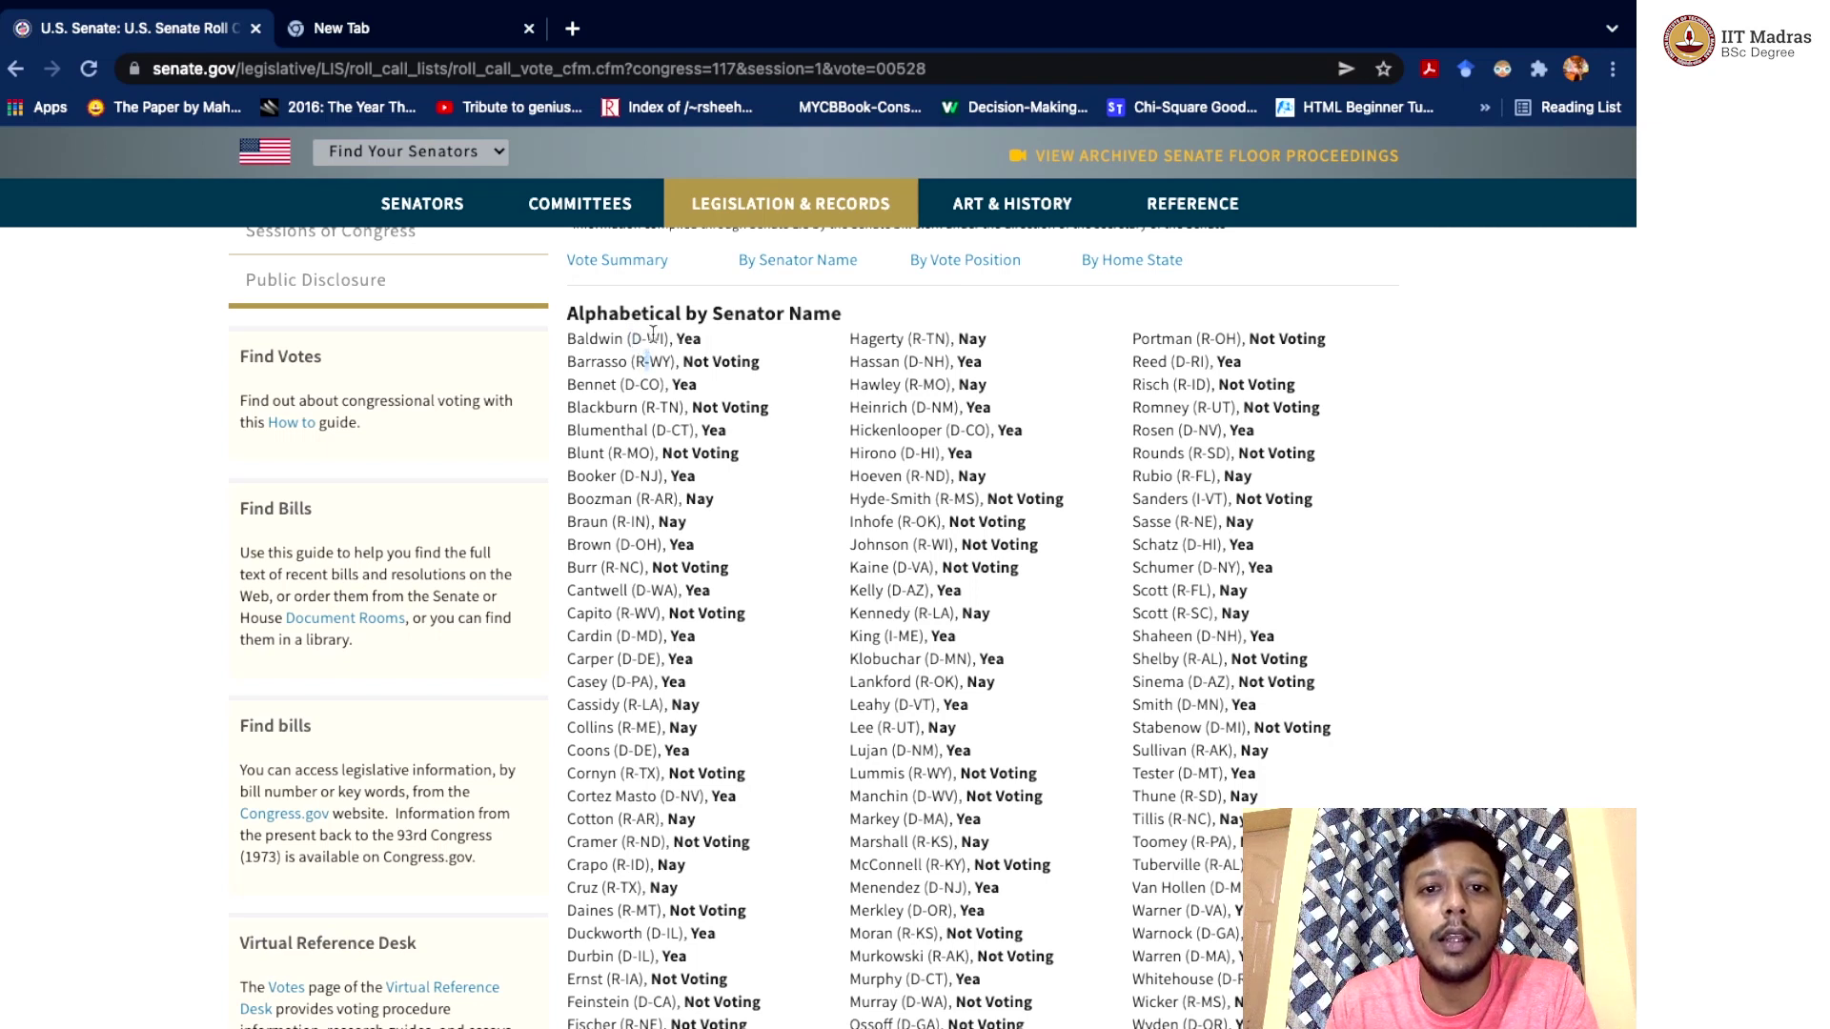
double_click(663, 361)
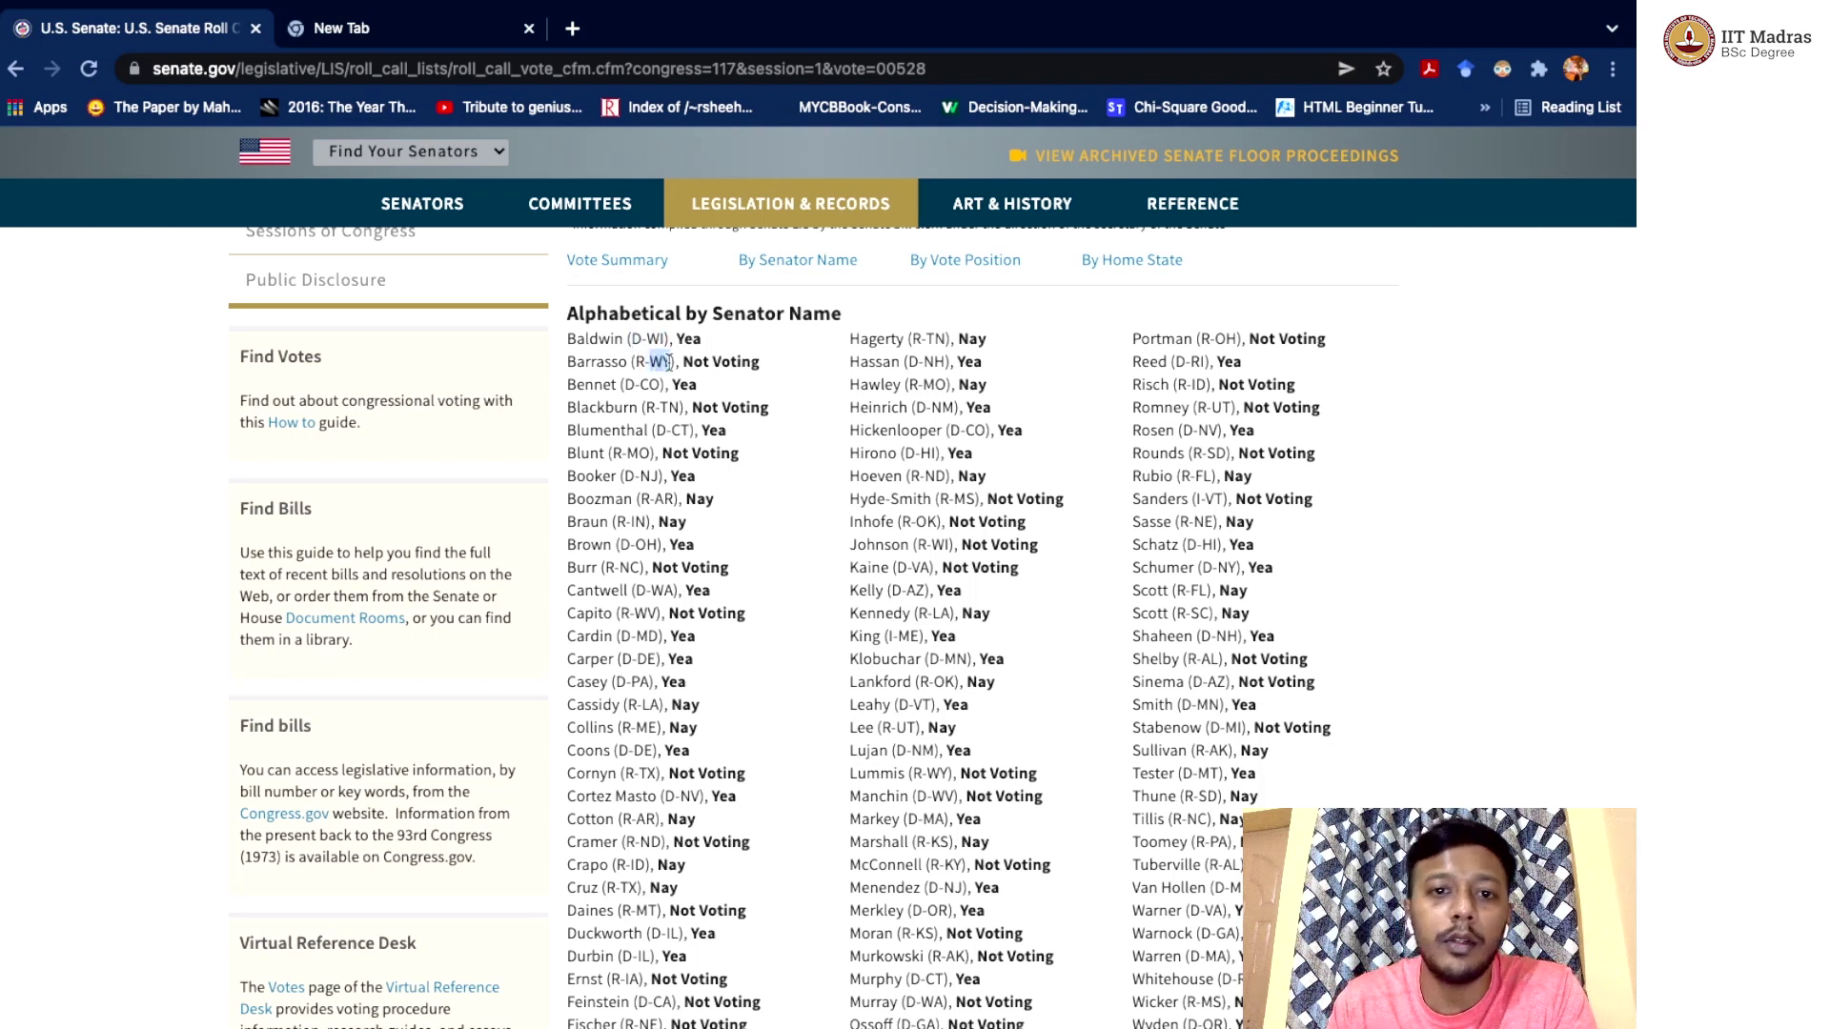
left_click(825, 370)
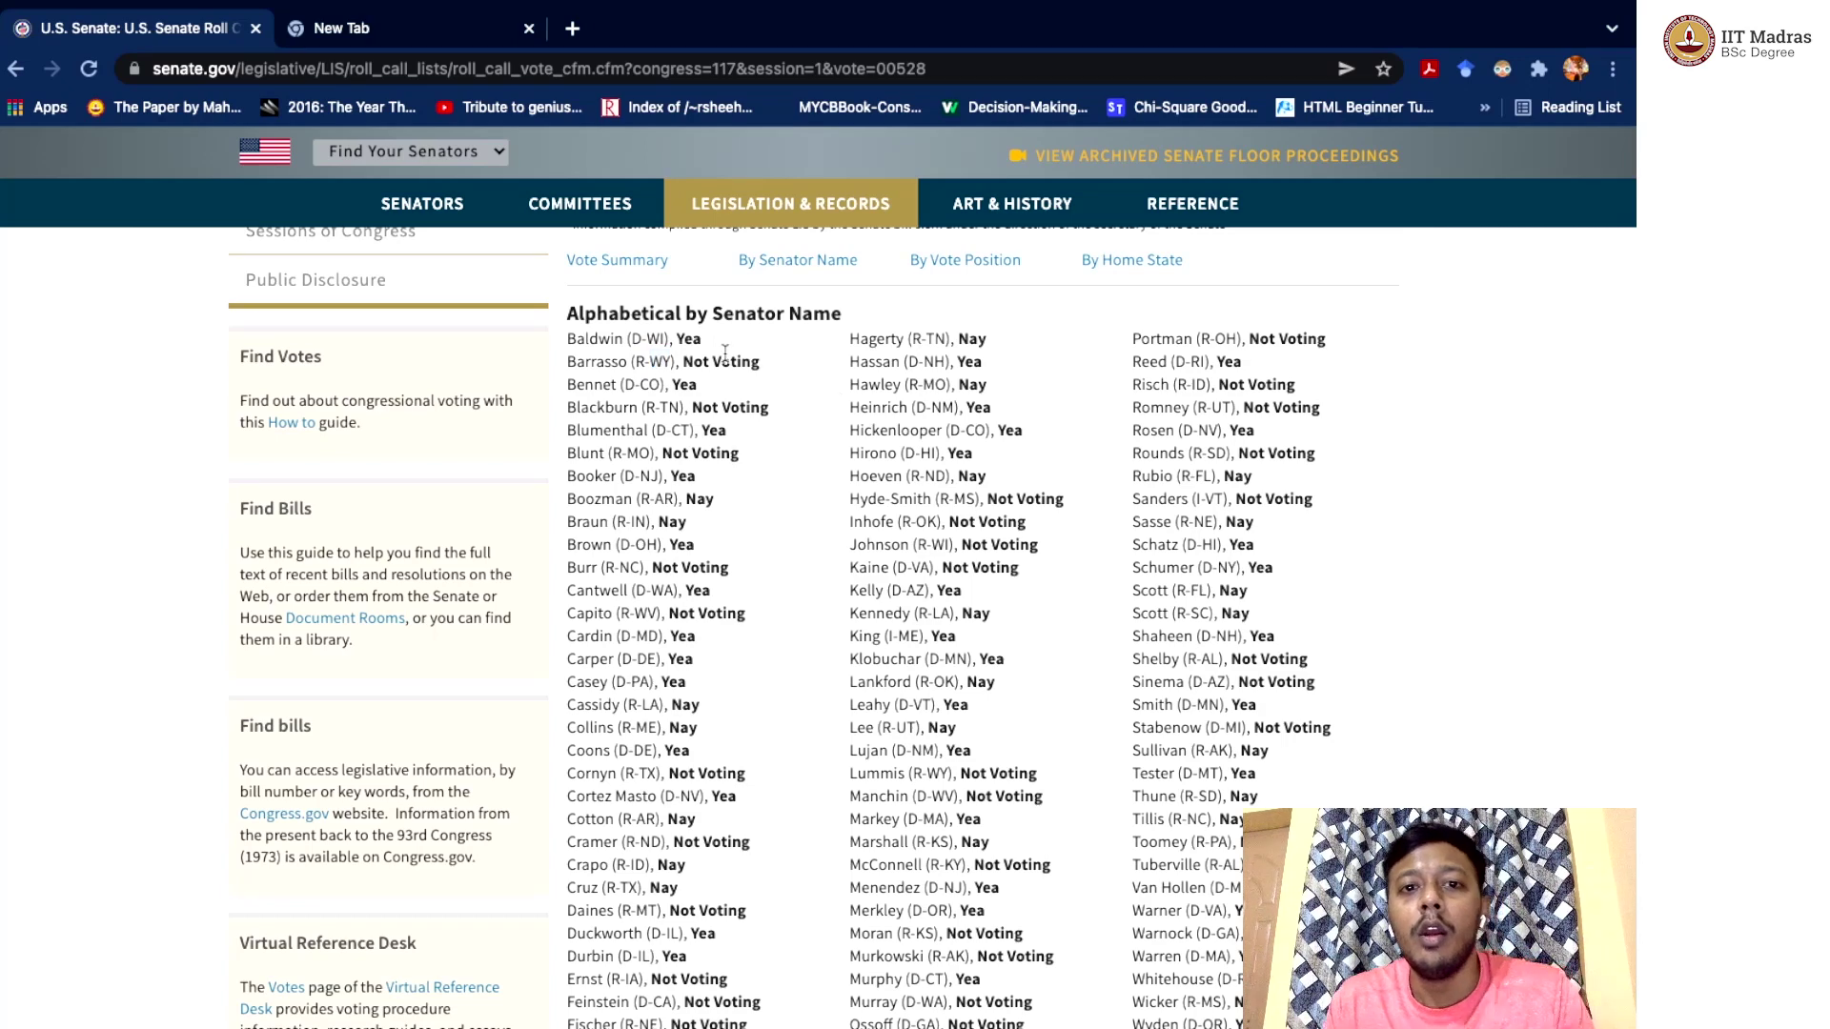
left_click_drag(568, 341, 1170, 804)
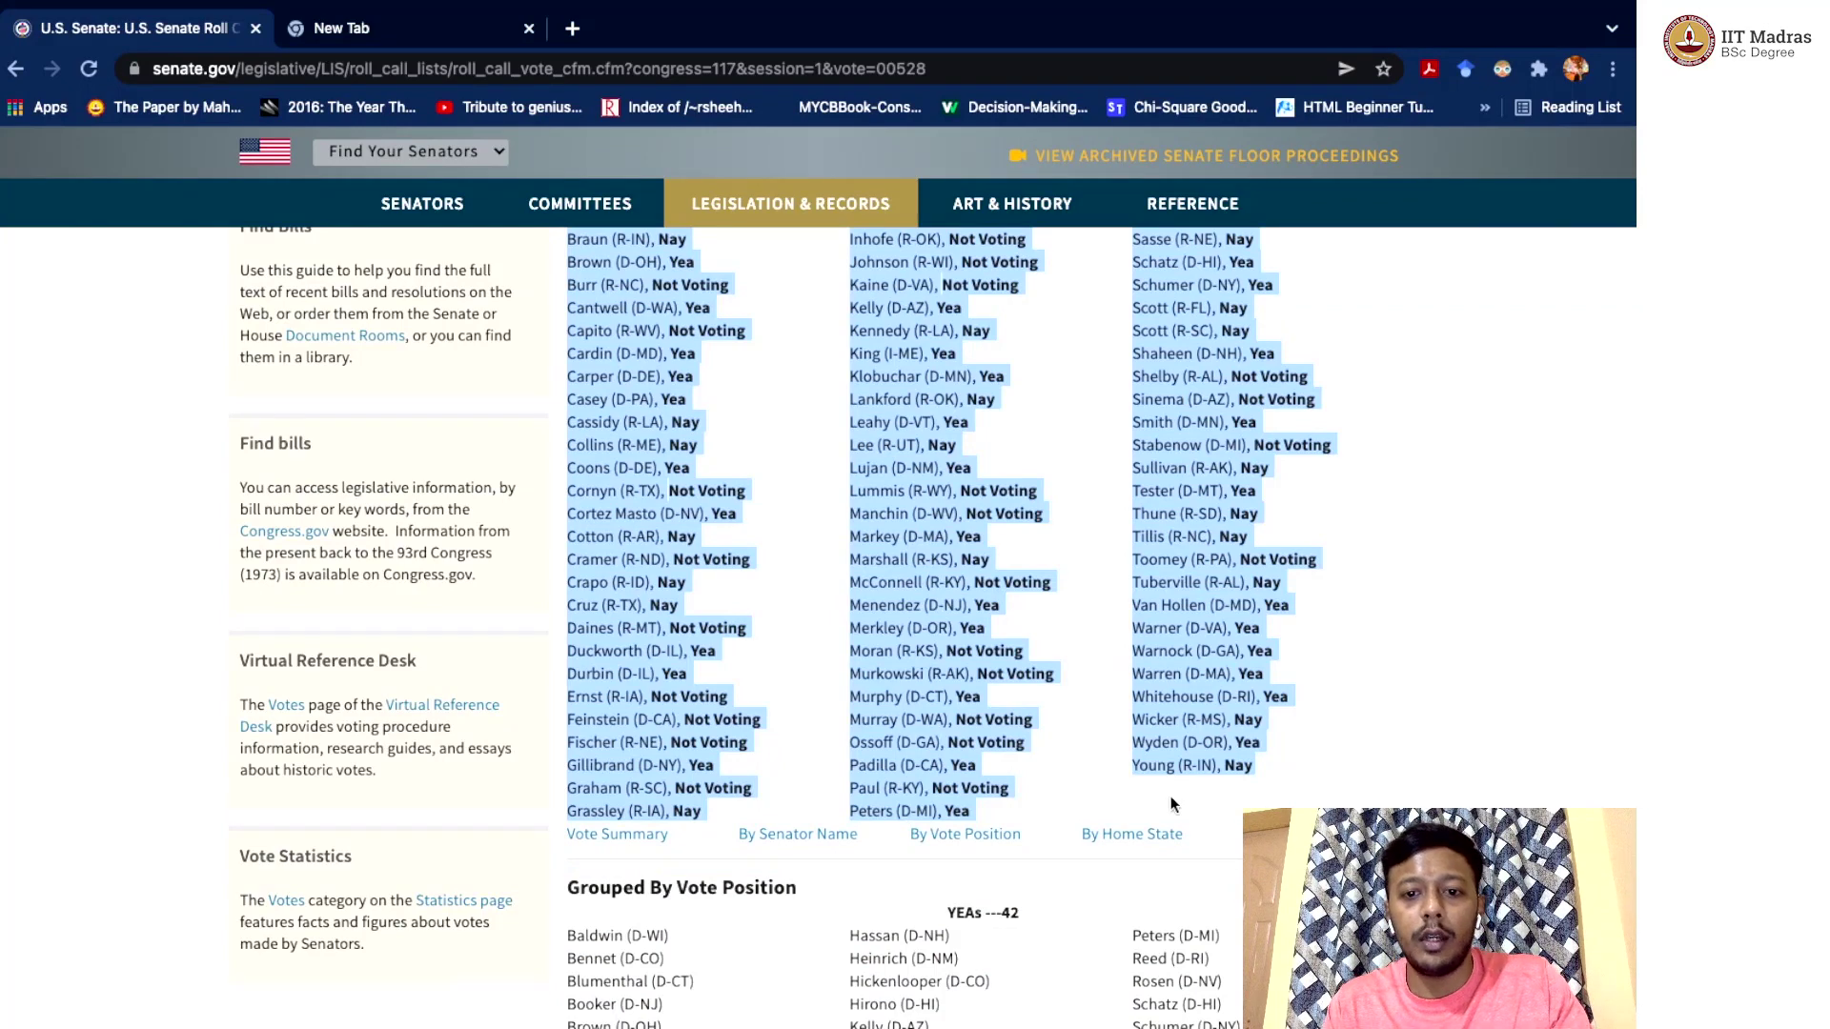
key("super+Tab")
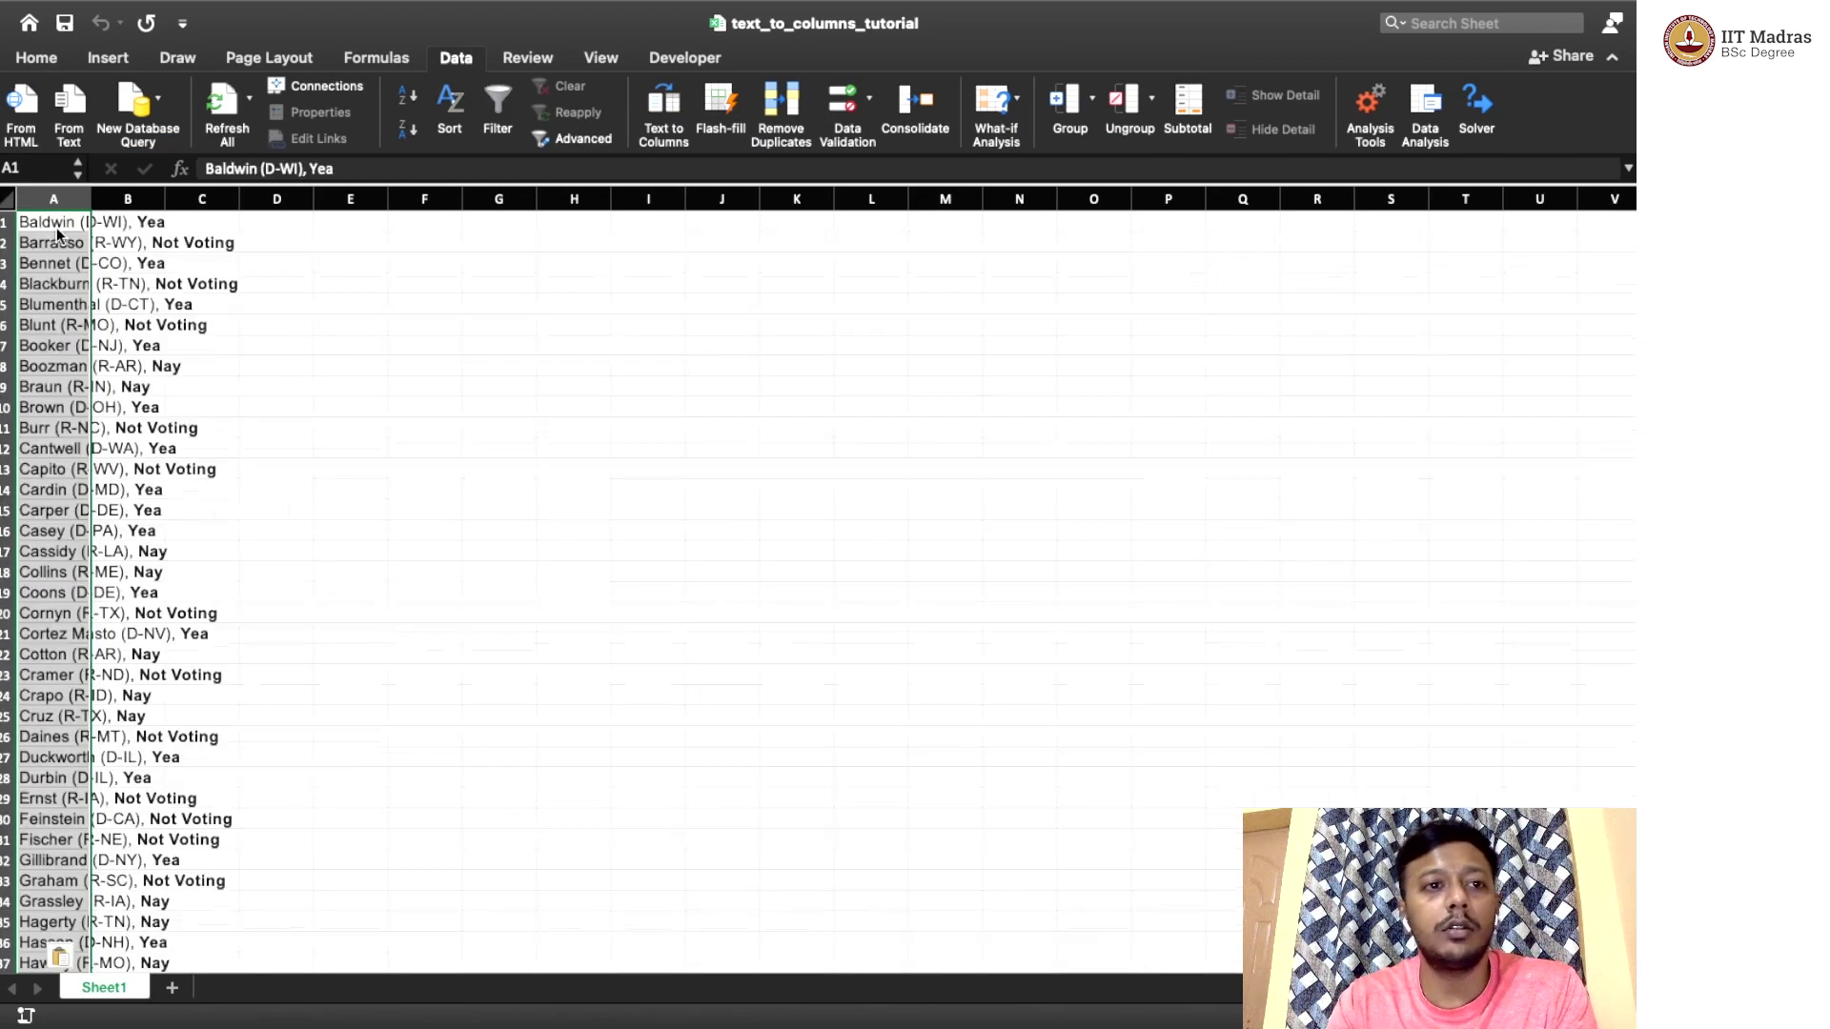
Autofit column A to the full senator vote entries and check cell A1.
double_click(92, 198)
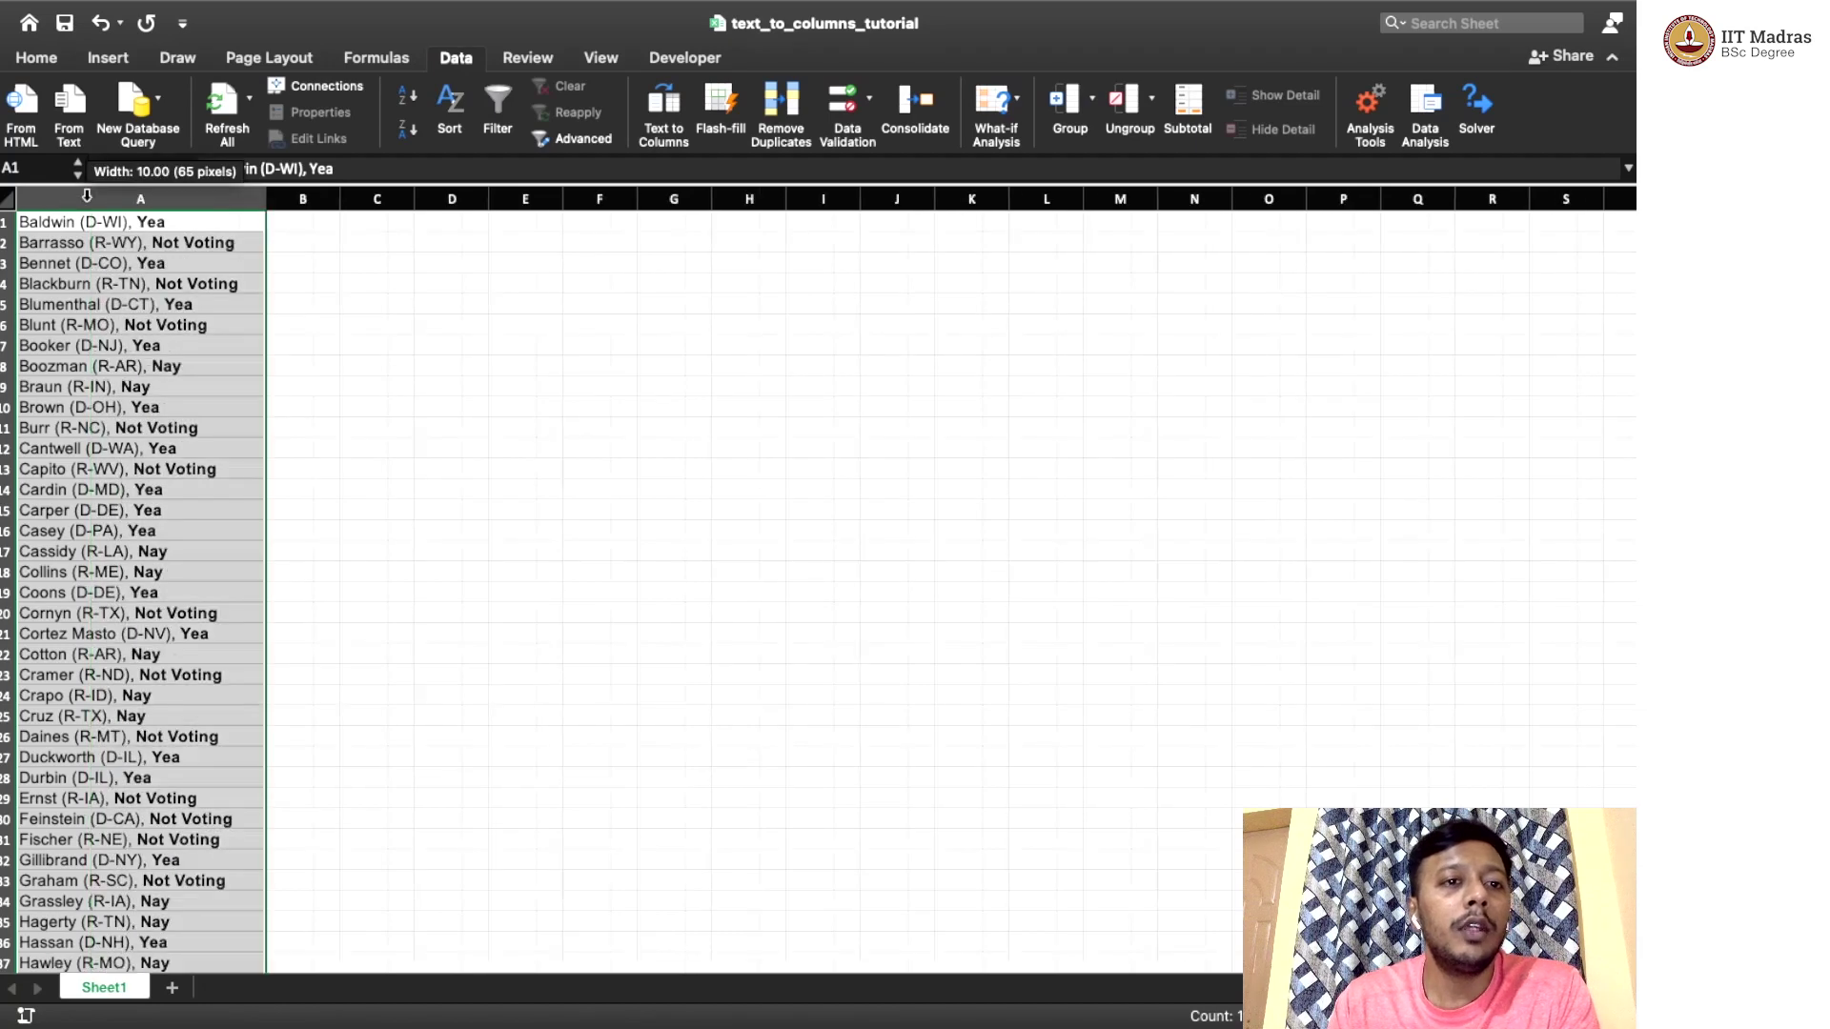
left_click(442, 358)
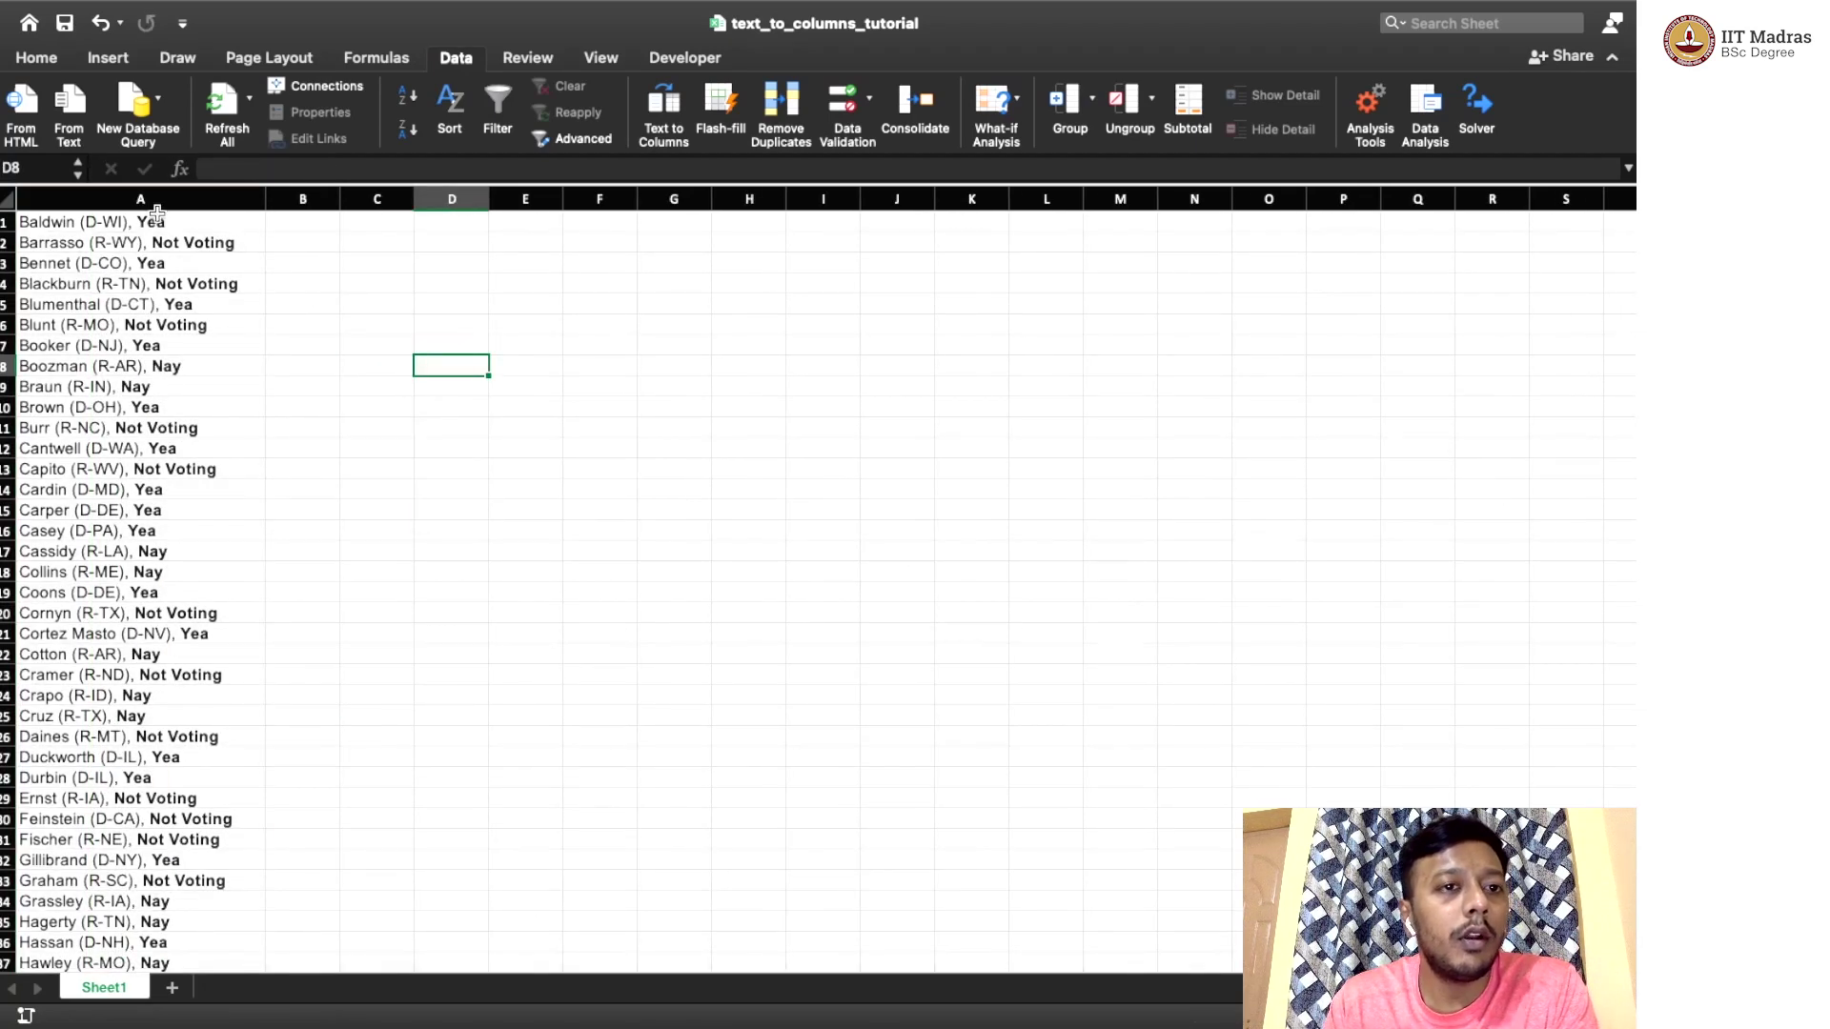
left_click(48, 221)
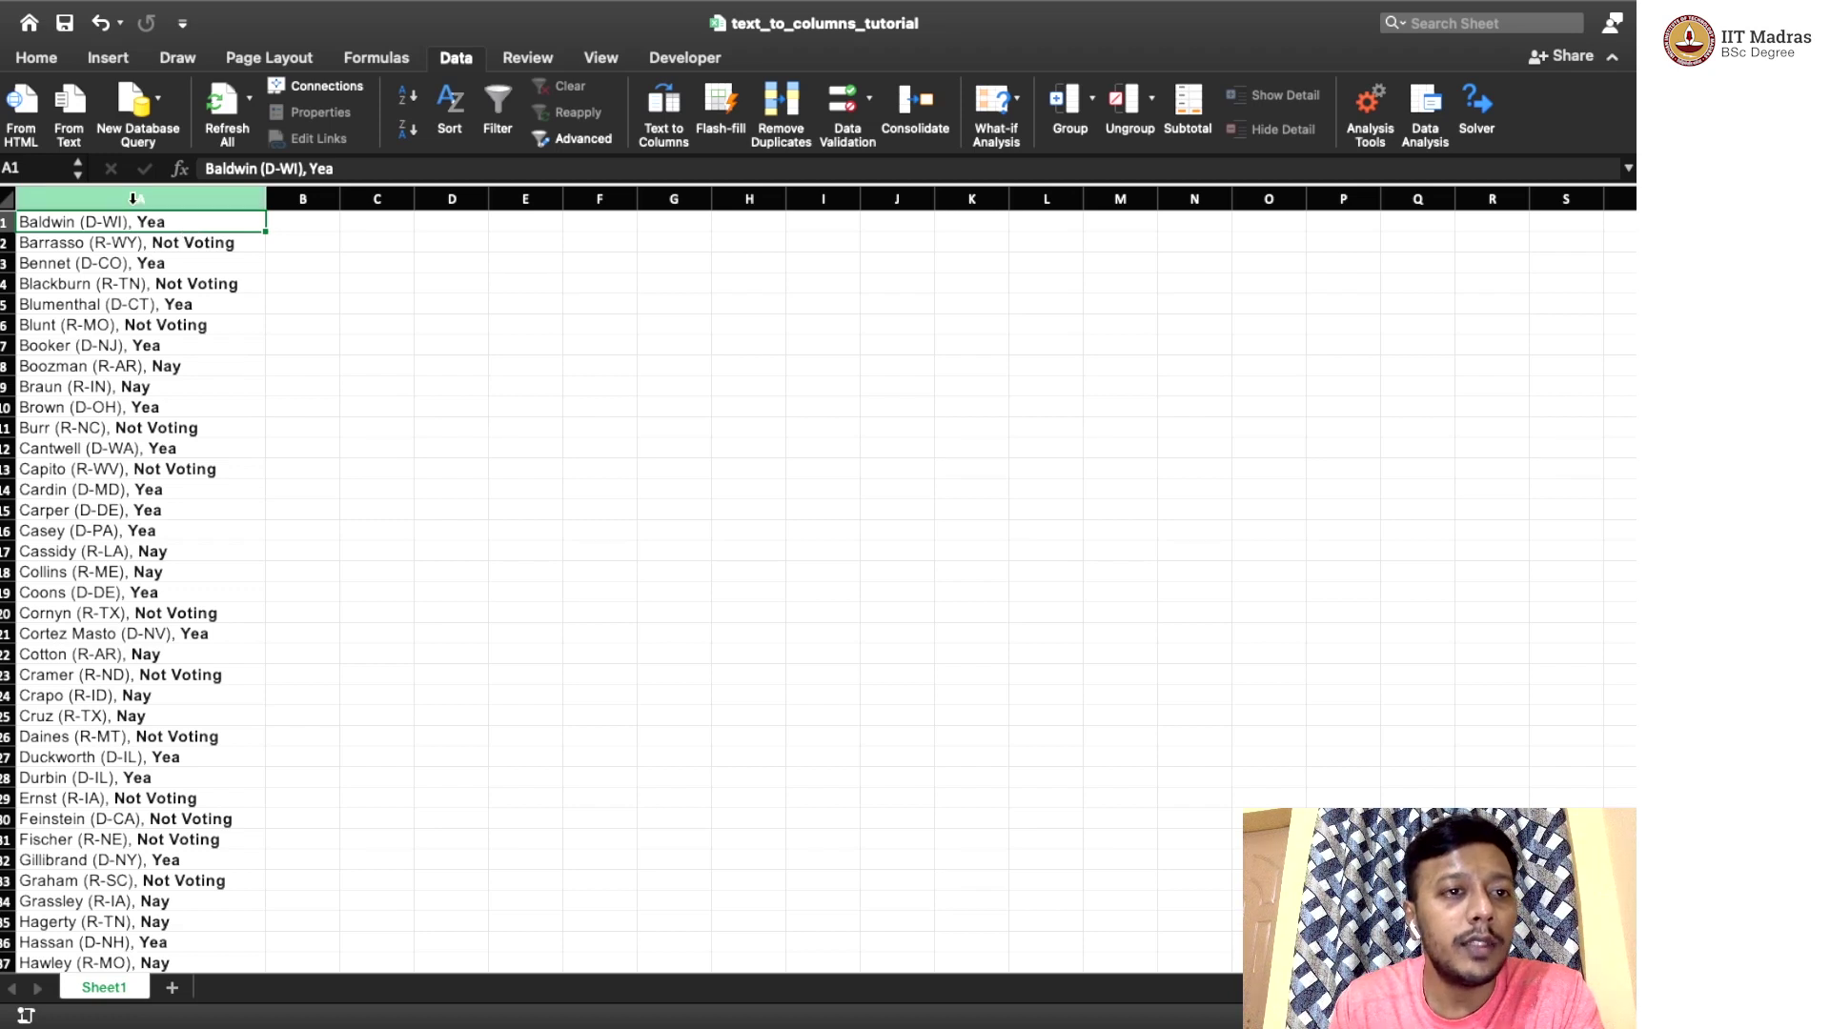
Split column A with Text to Columns on the '(' delimiter, moving party-state and vote to B.
left_click(121, 197)
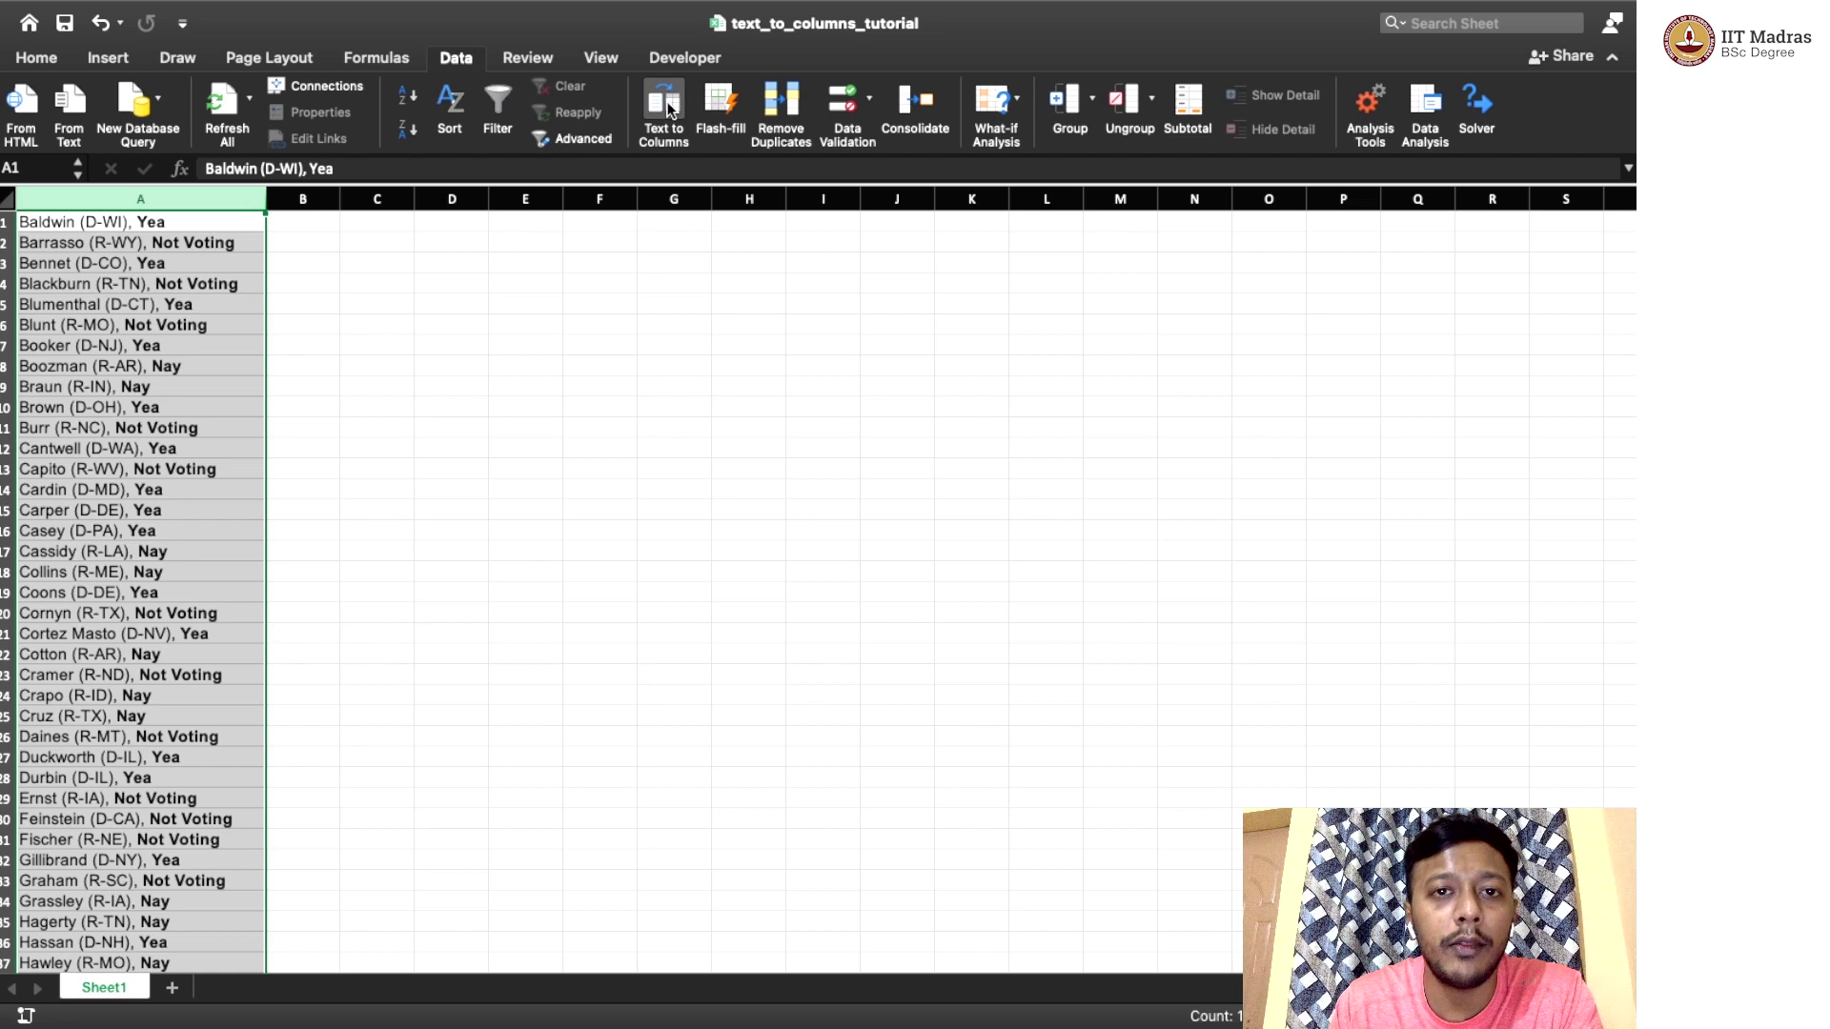
left_click(670, 108)
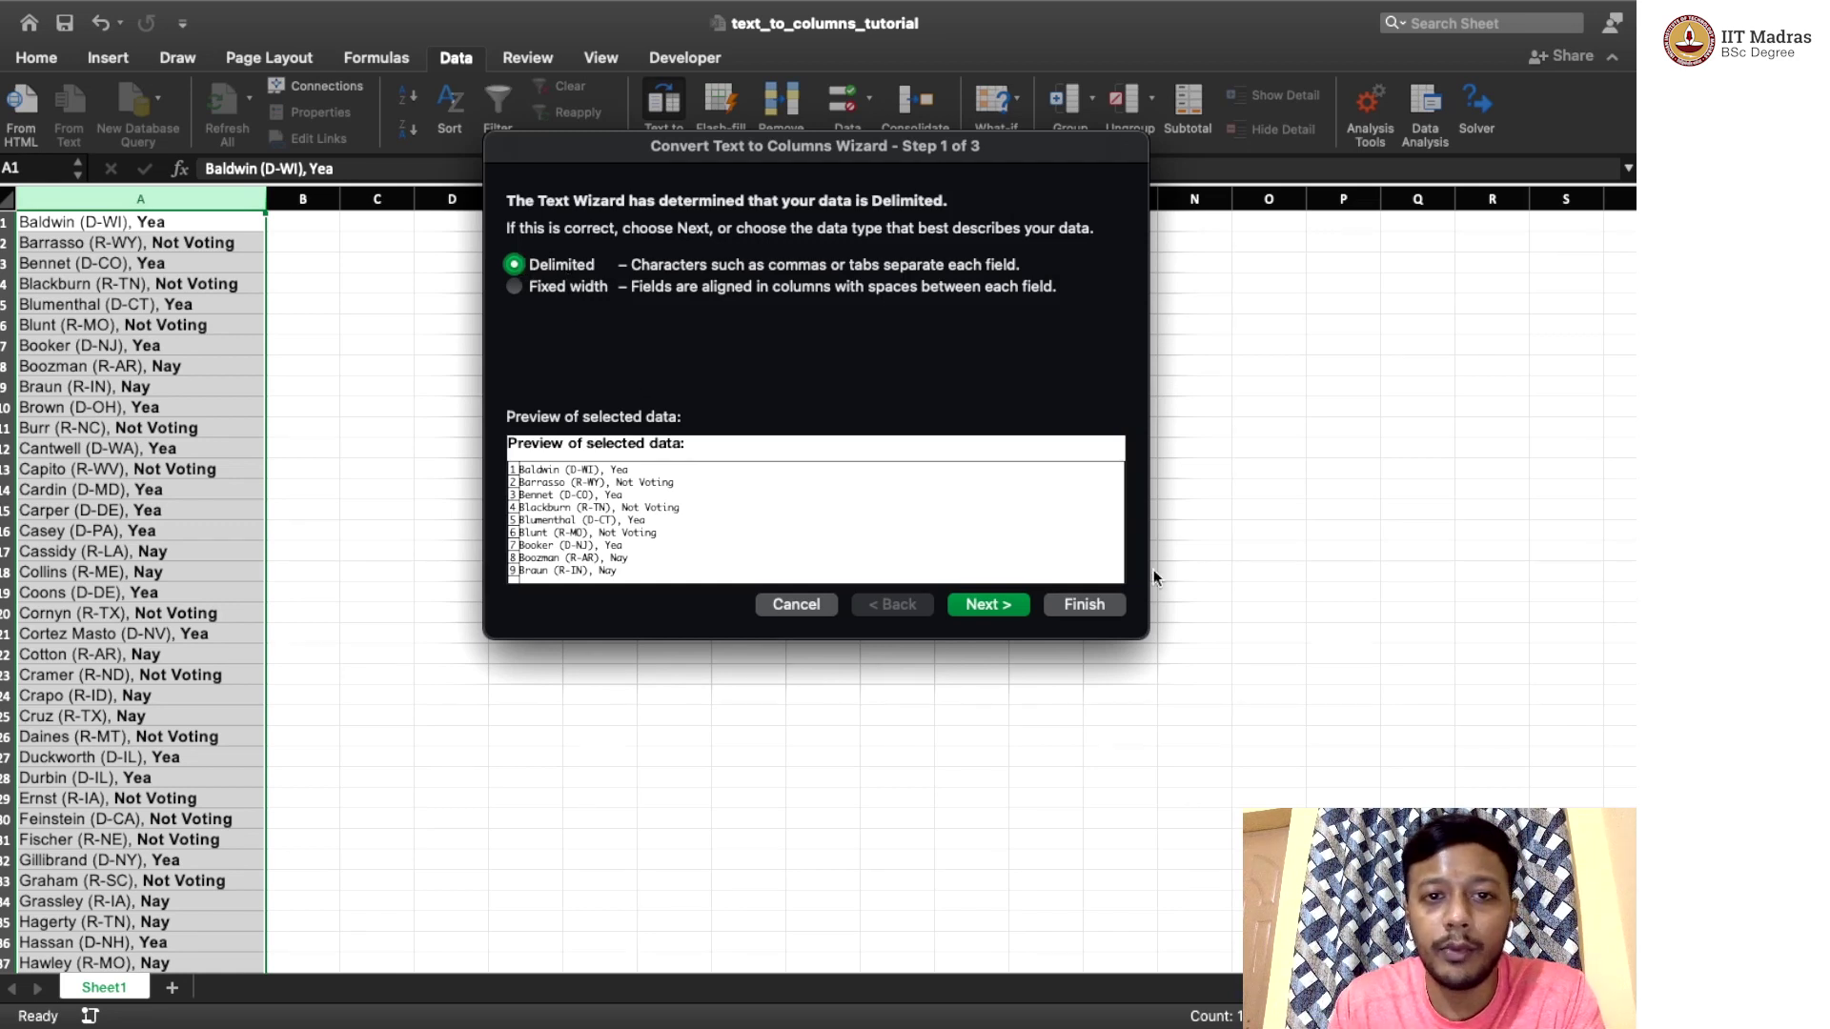
left_click(989, 606)
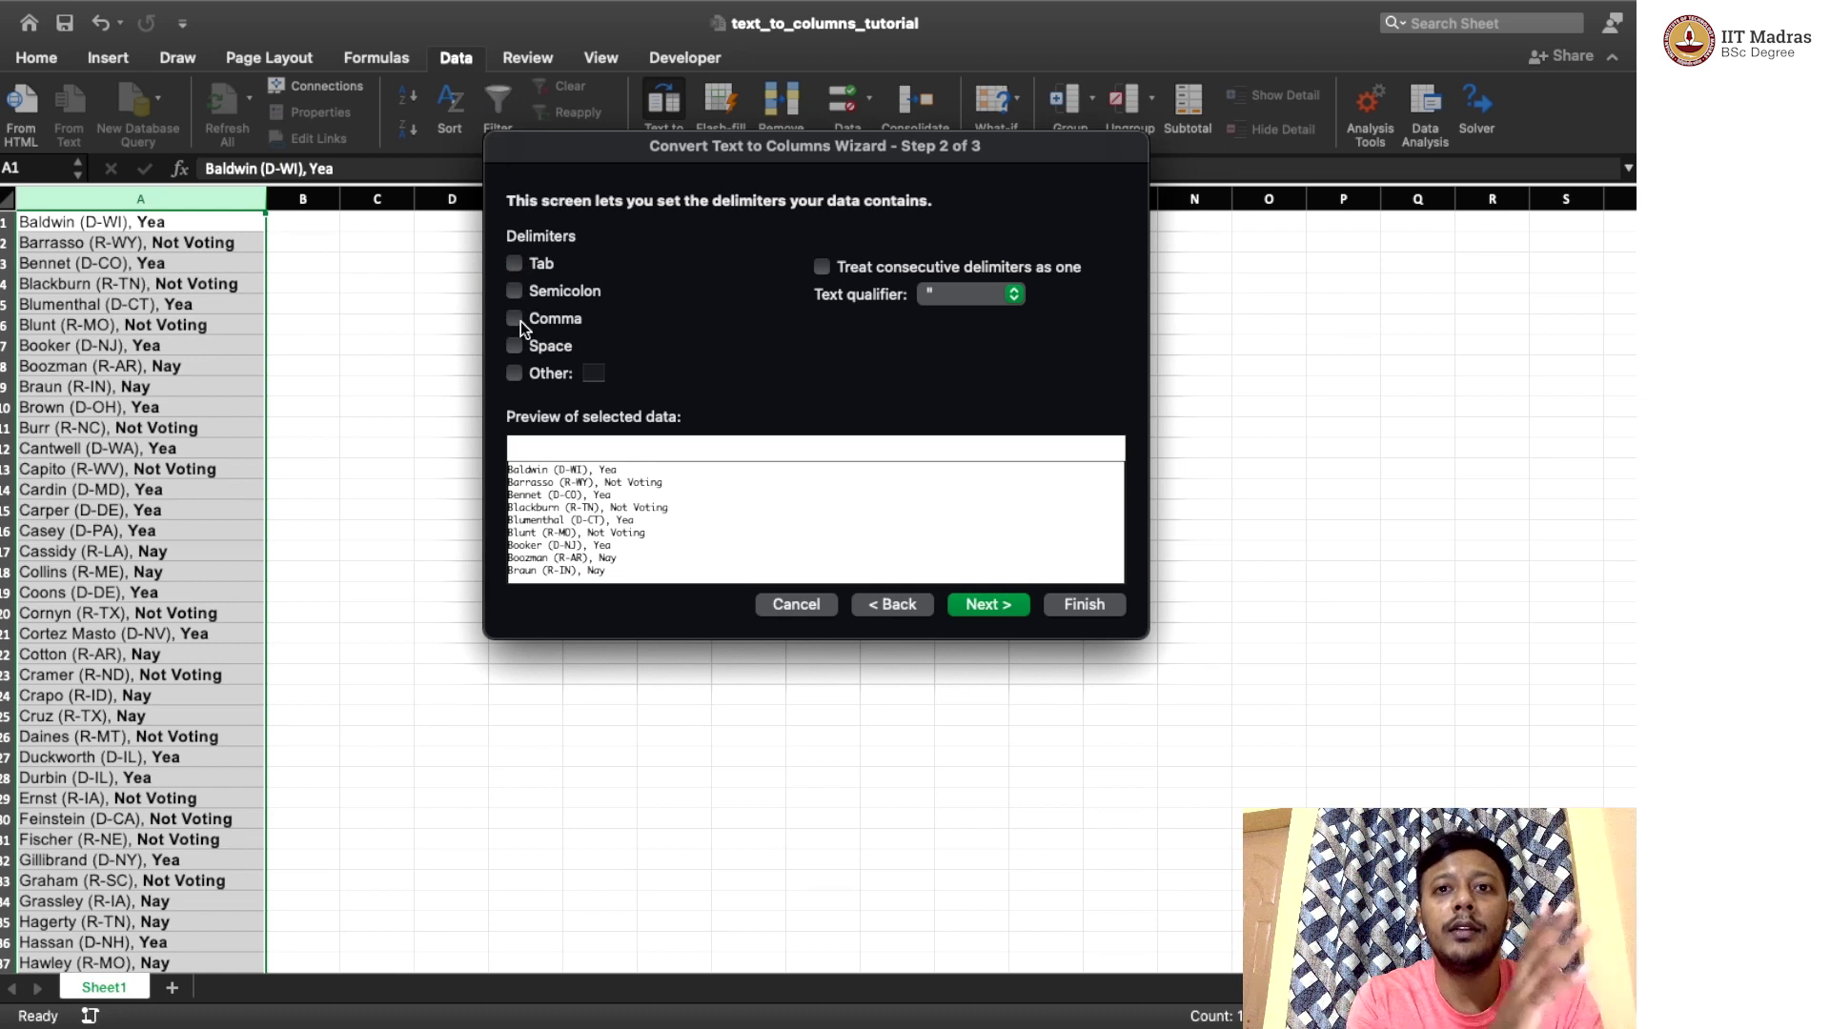
left_click(514, 373)
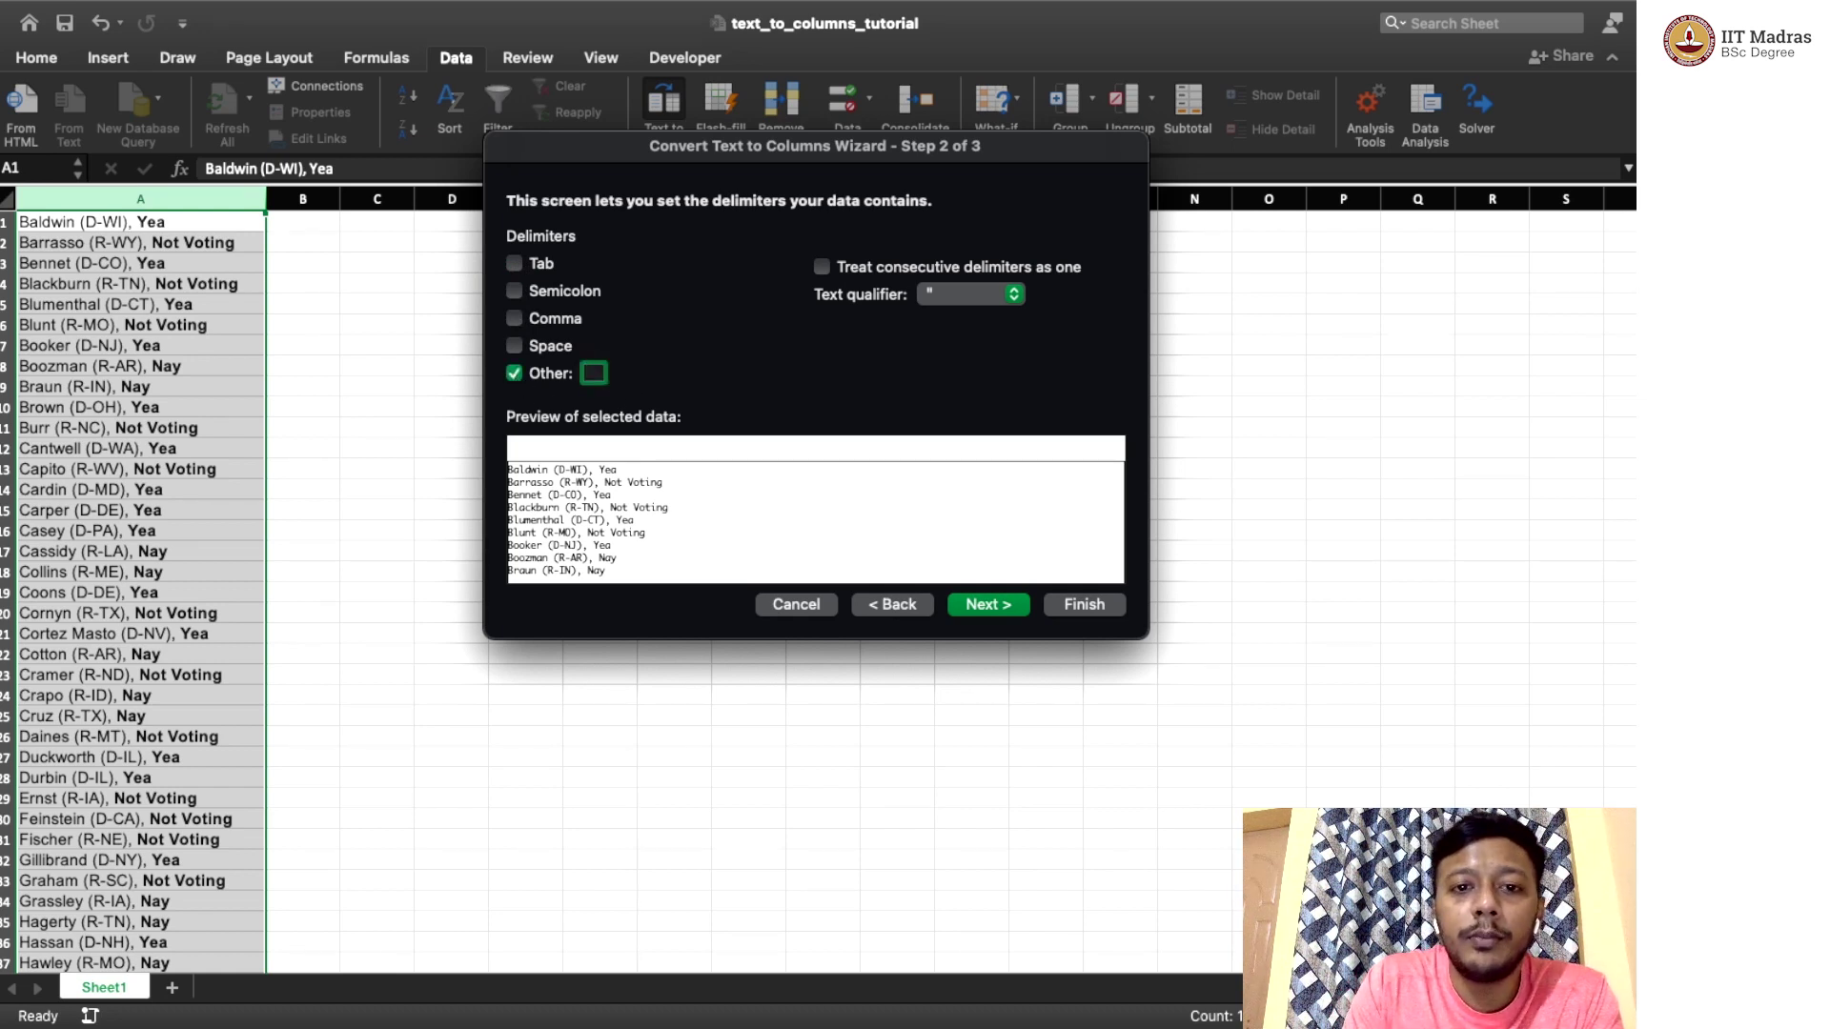
type("(")
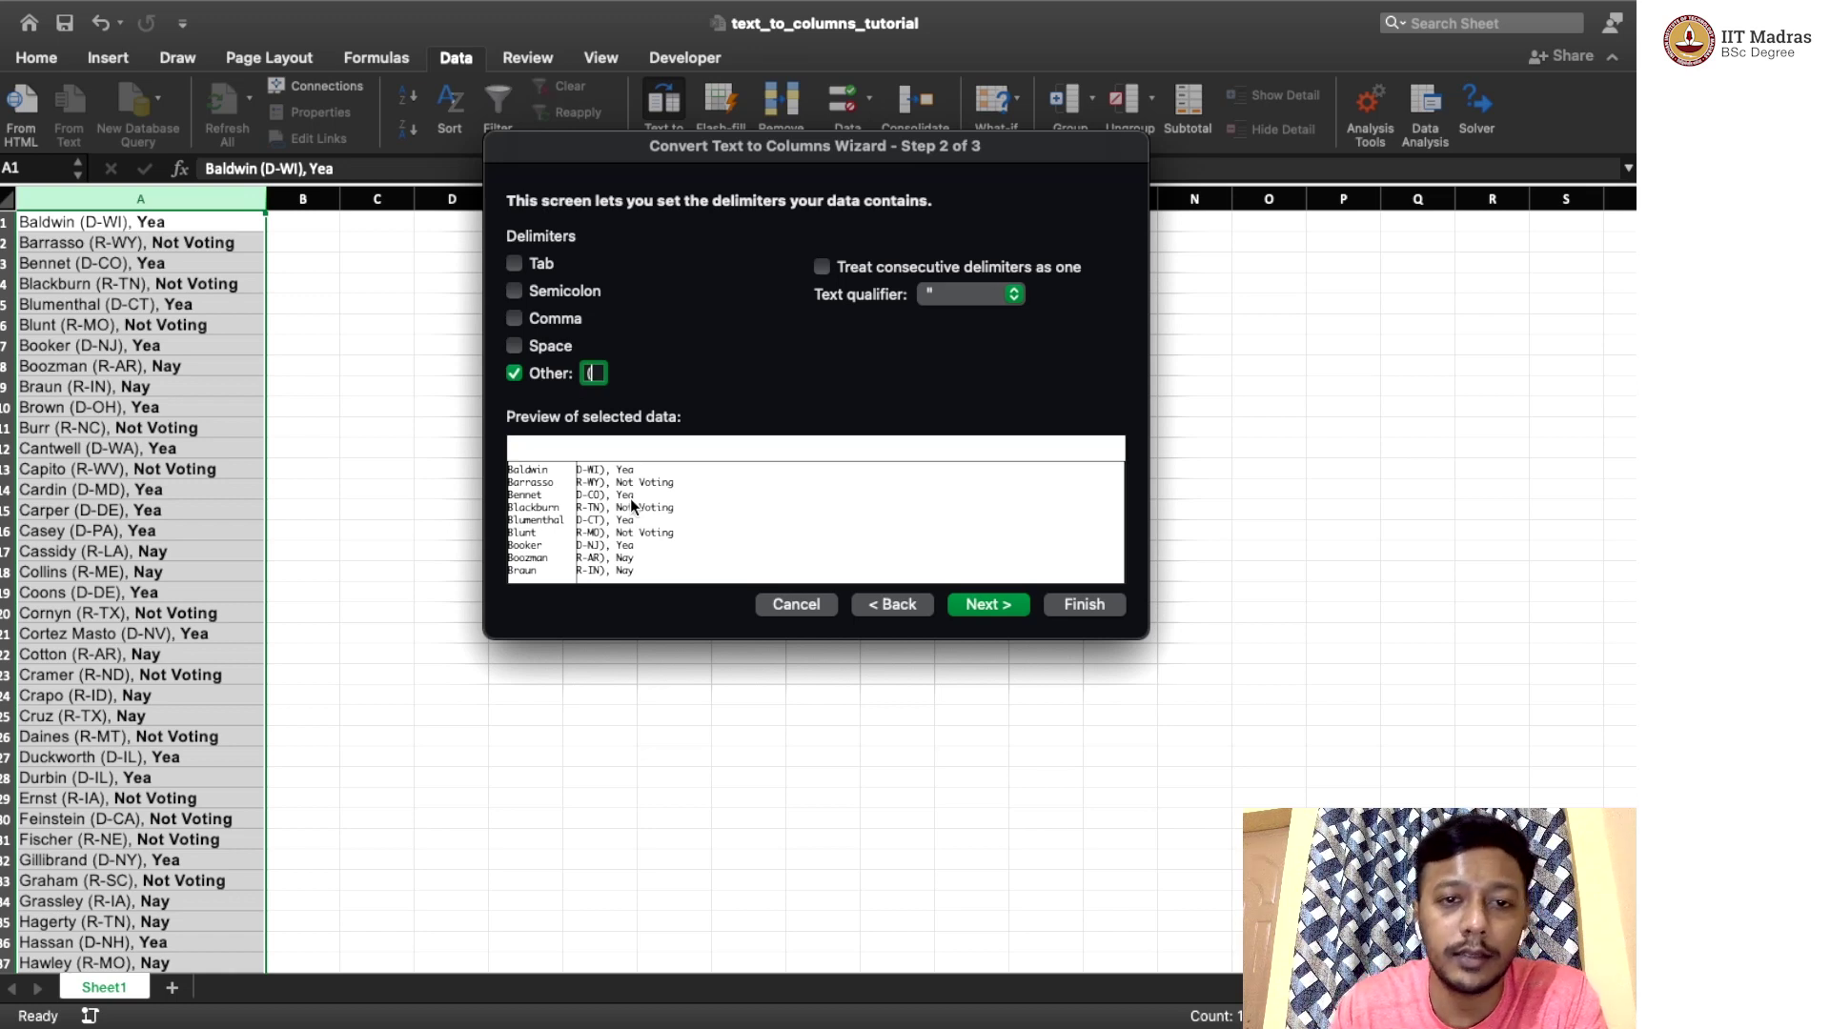
left_click(991, 604)
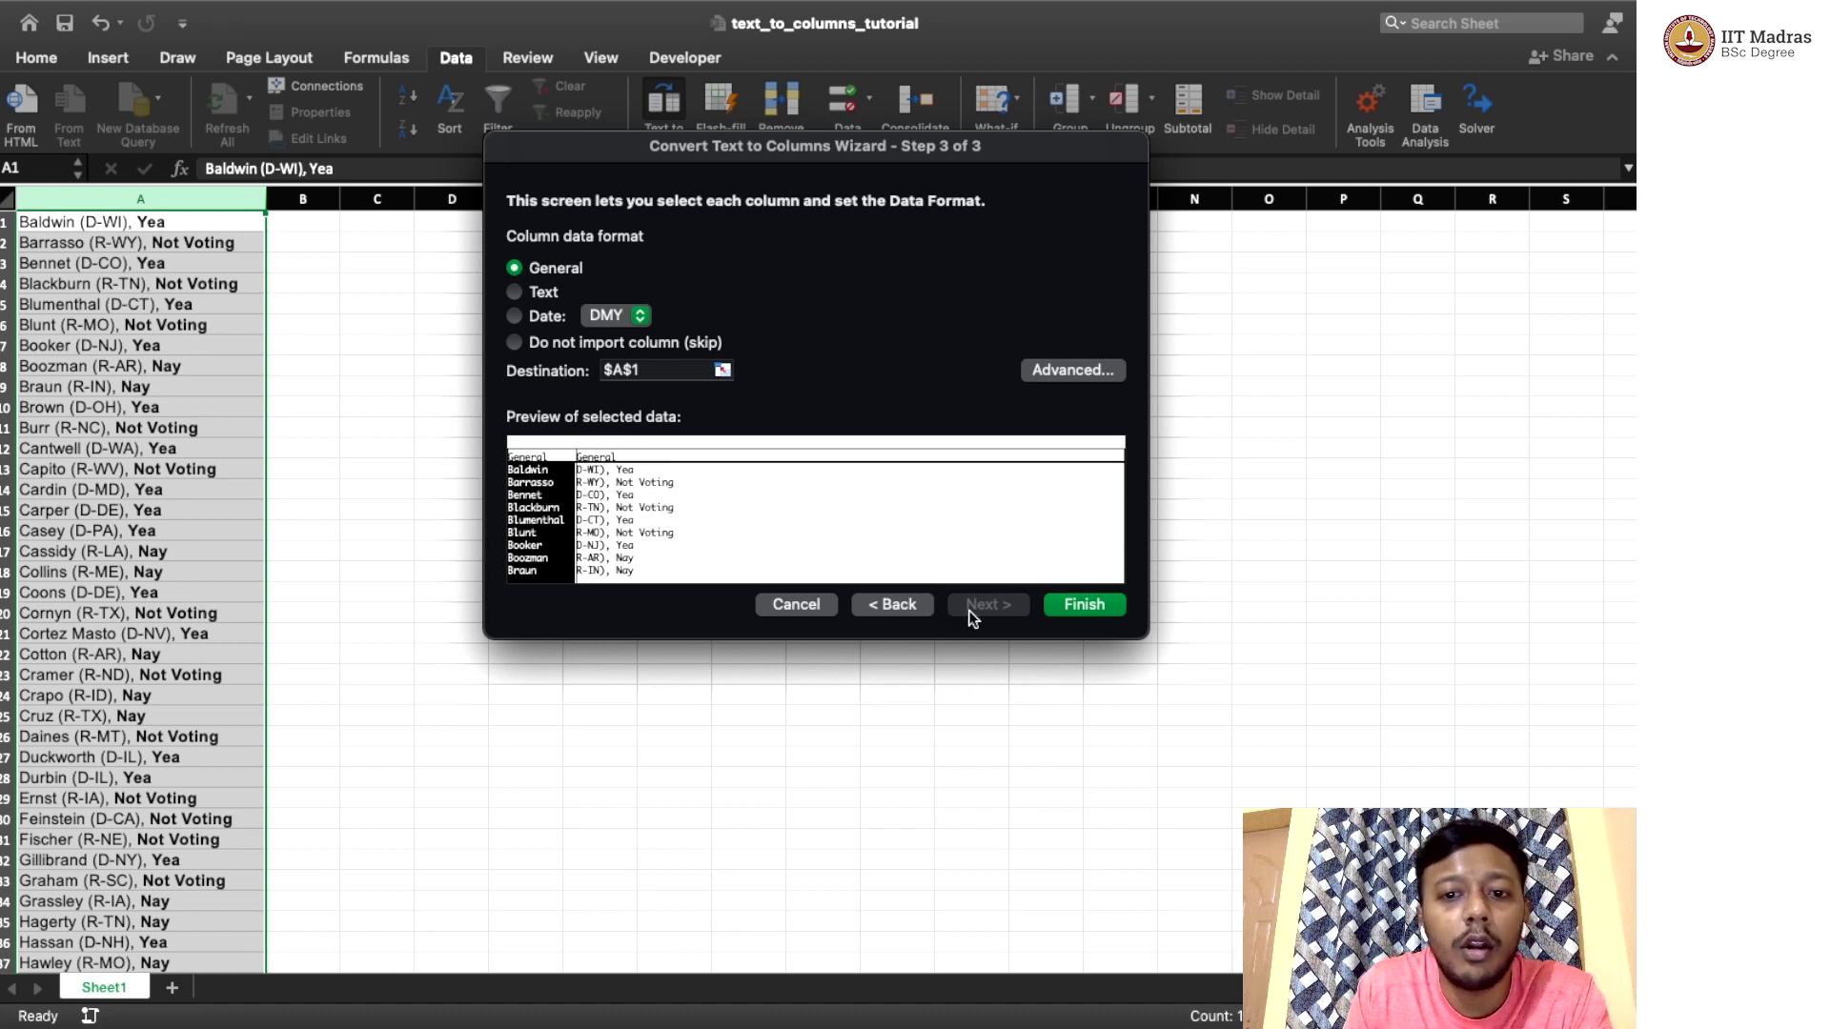
left_click(1062, 603)
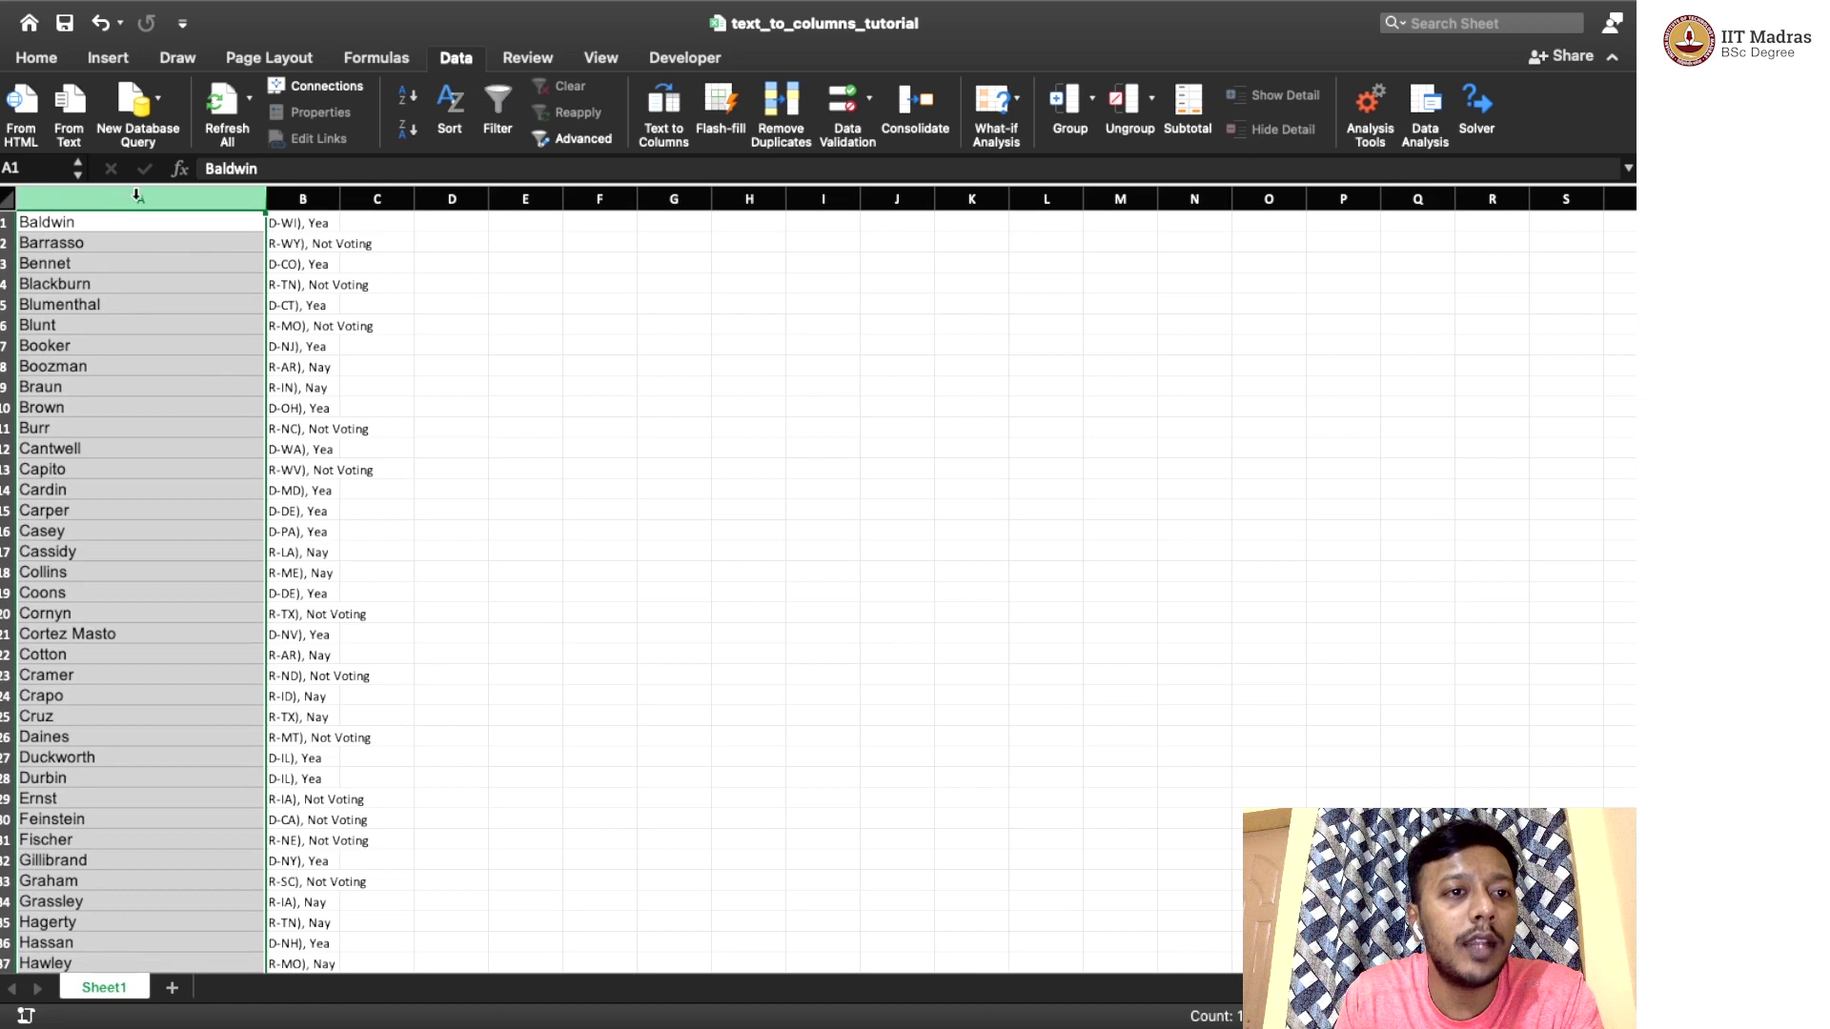
Select column B, which holds entries like "D-WI), Yea".
left_click(301, 195)
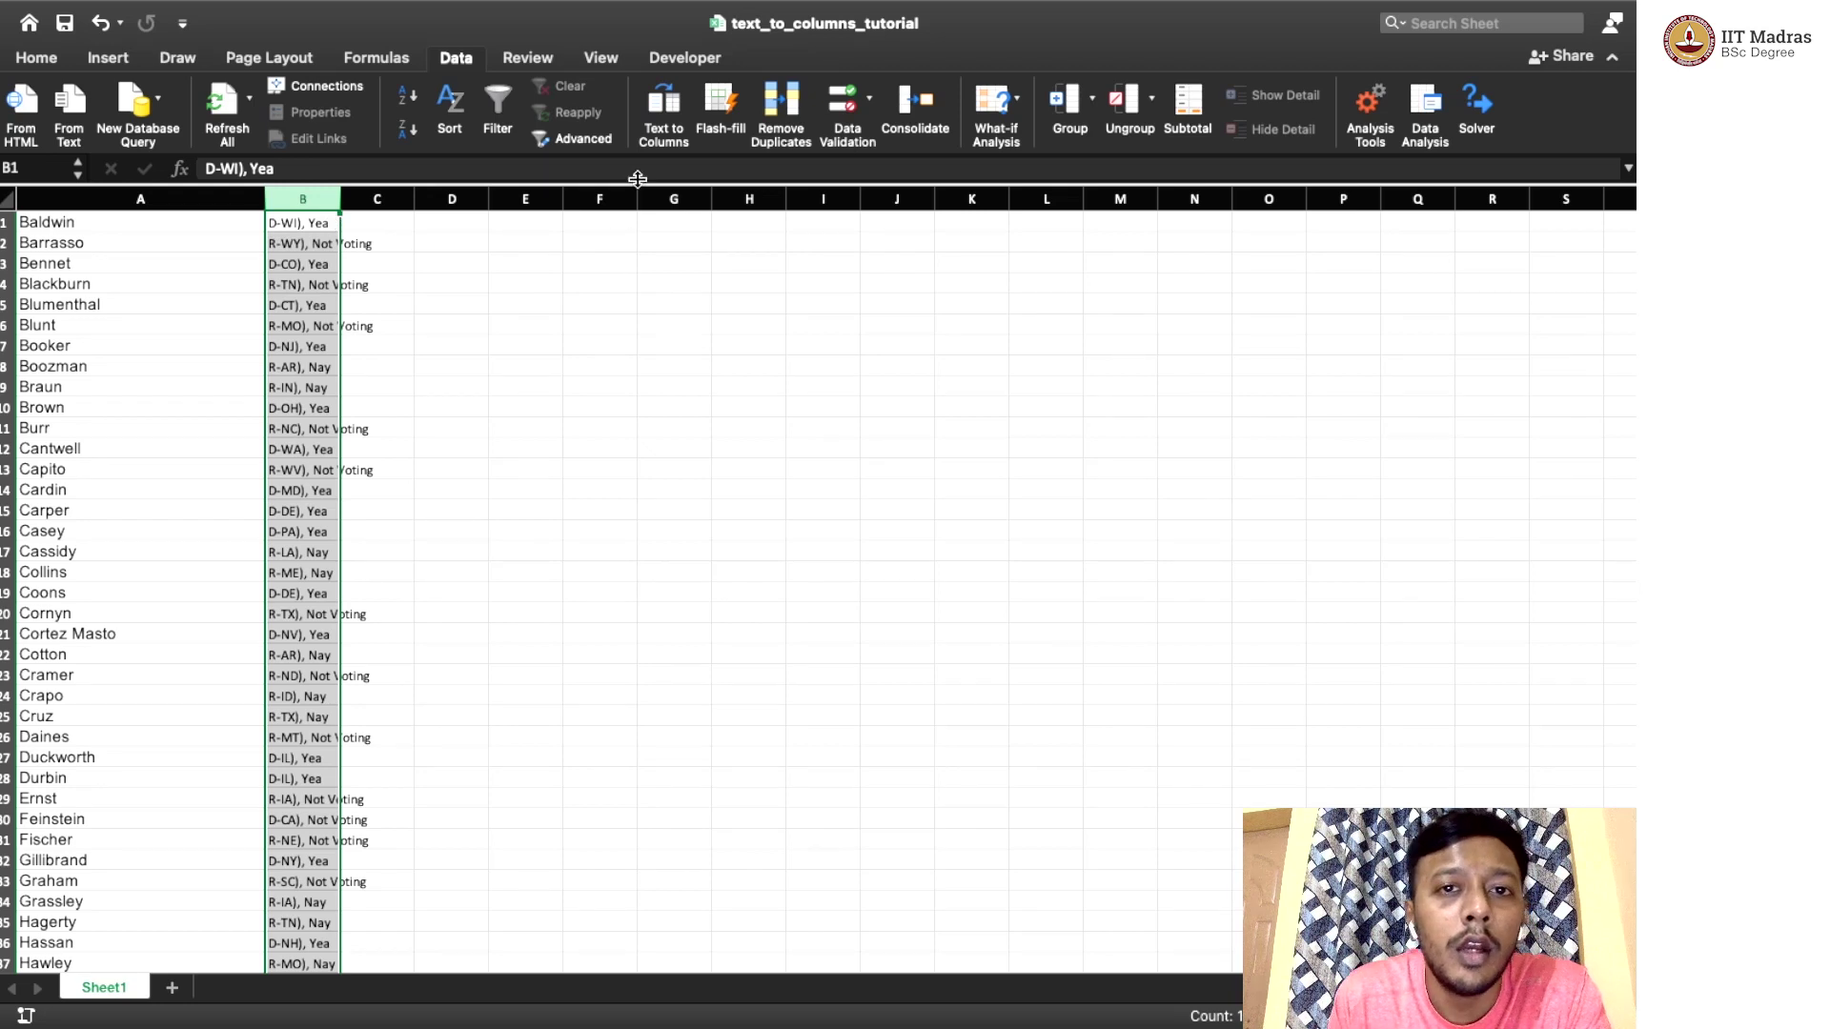
Split column B on the '-' delimiter, leaving party letters in B and state plus vote in C.
left_click(662, 116)
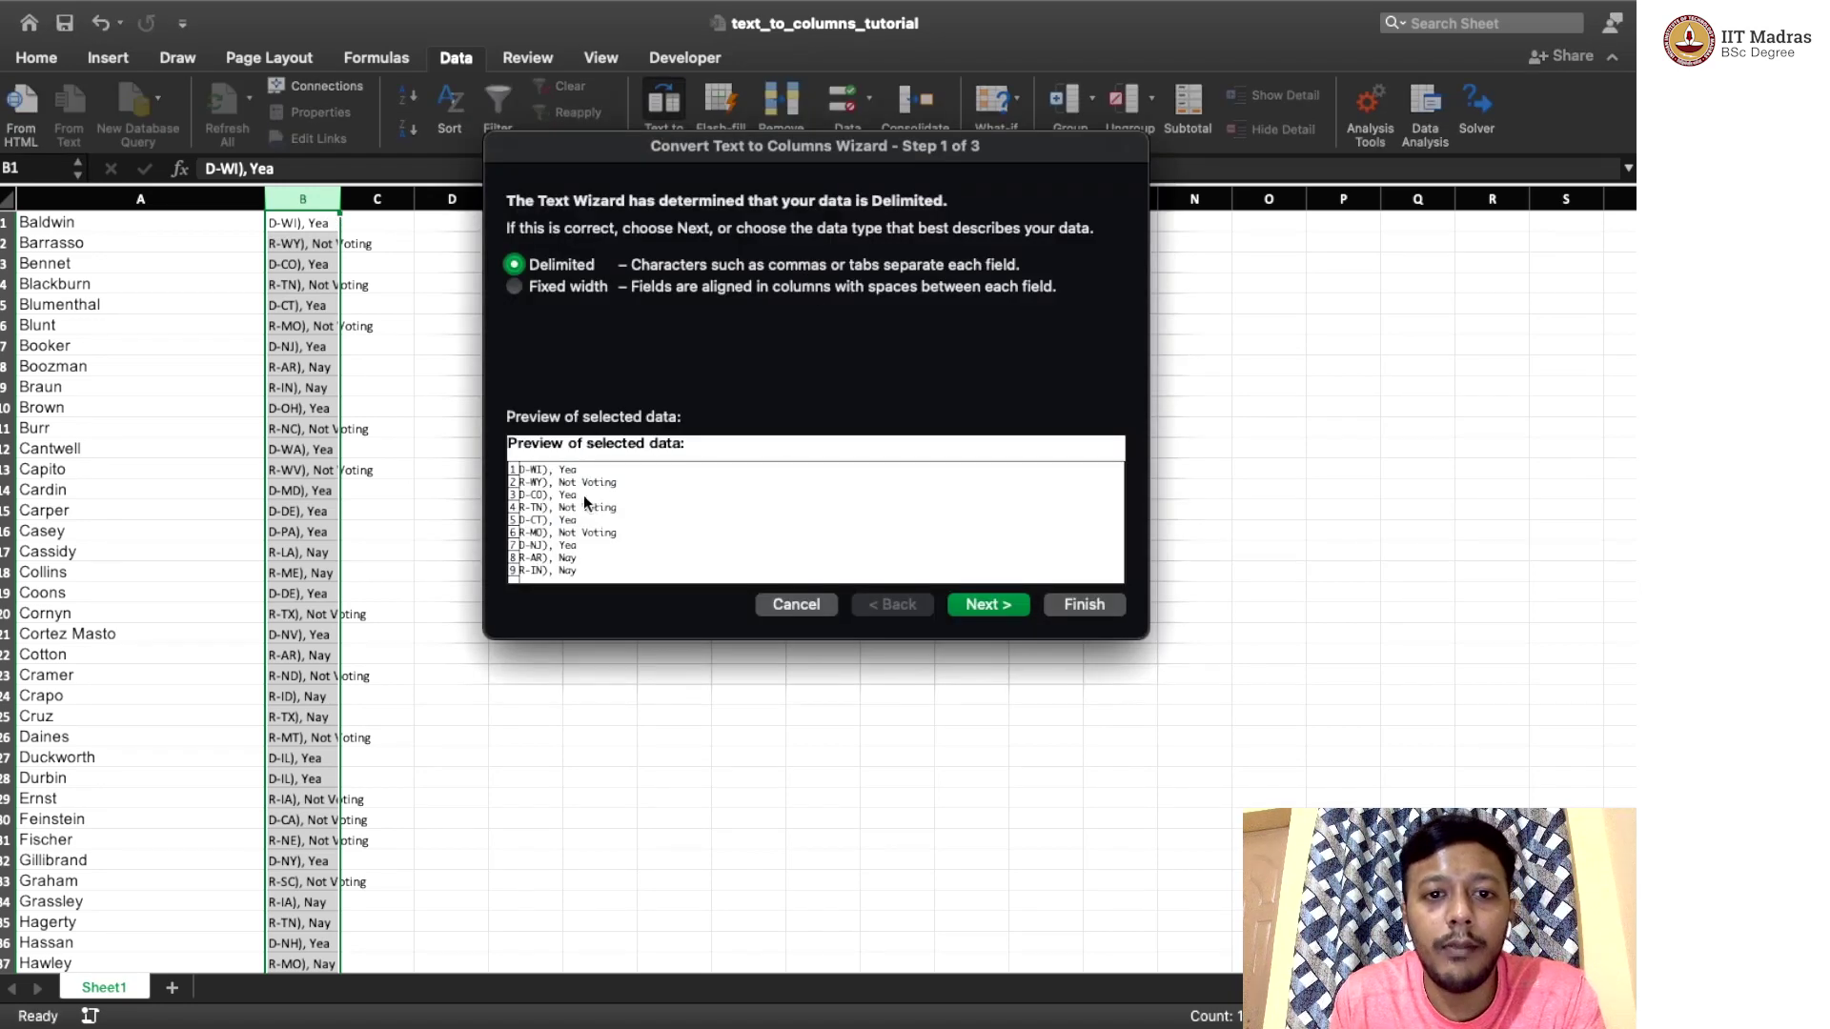
left_click(988, 604)
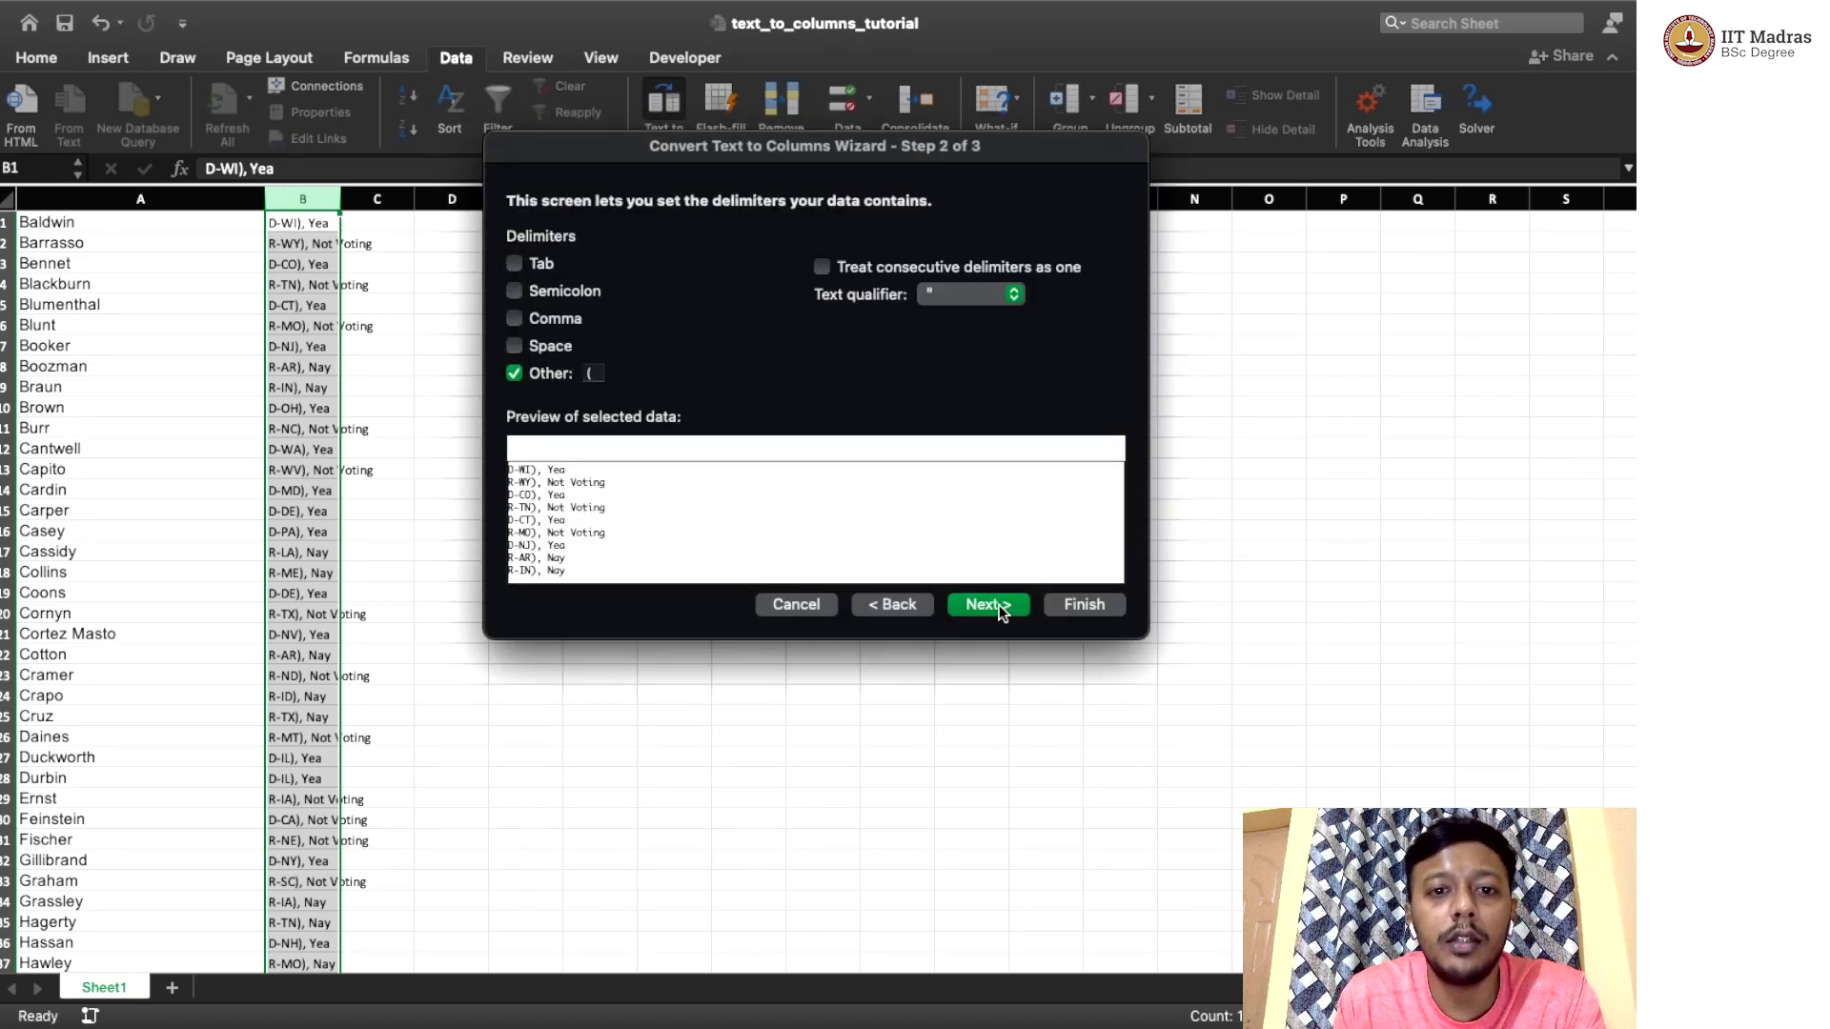
left_click(592, 373)
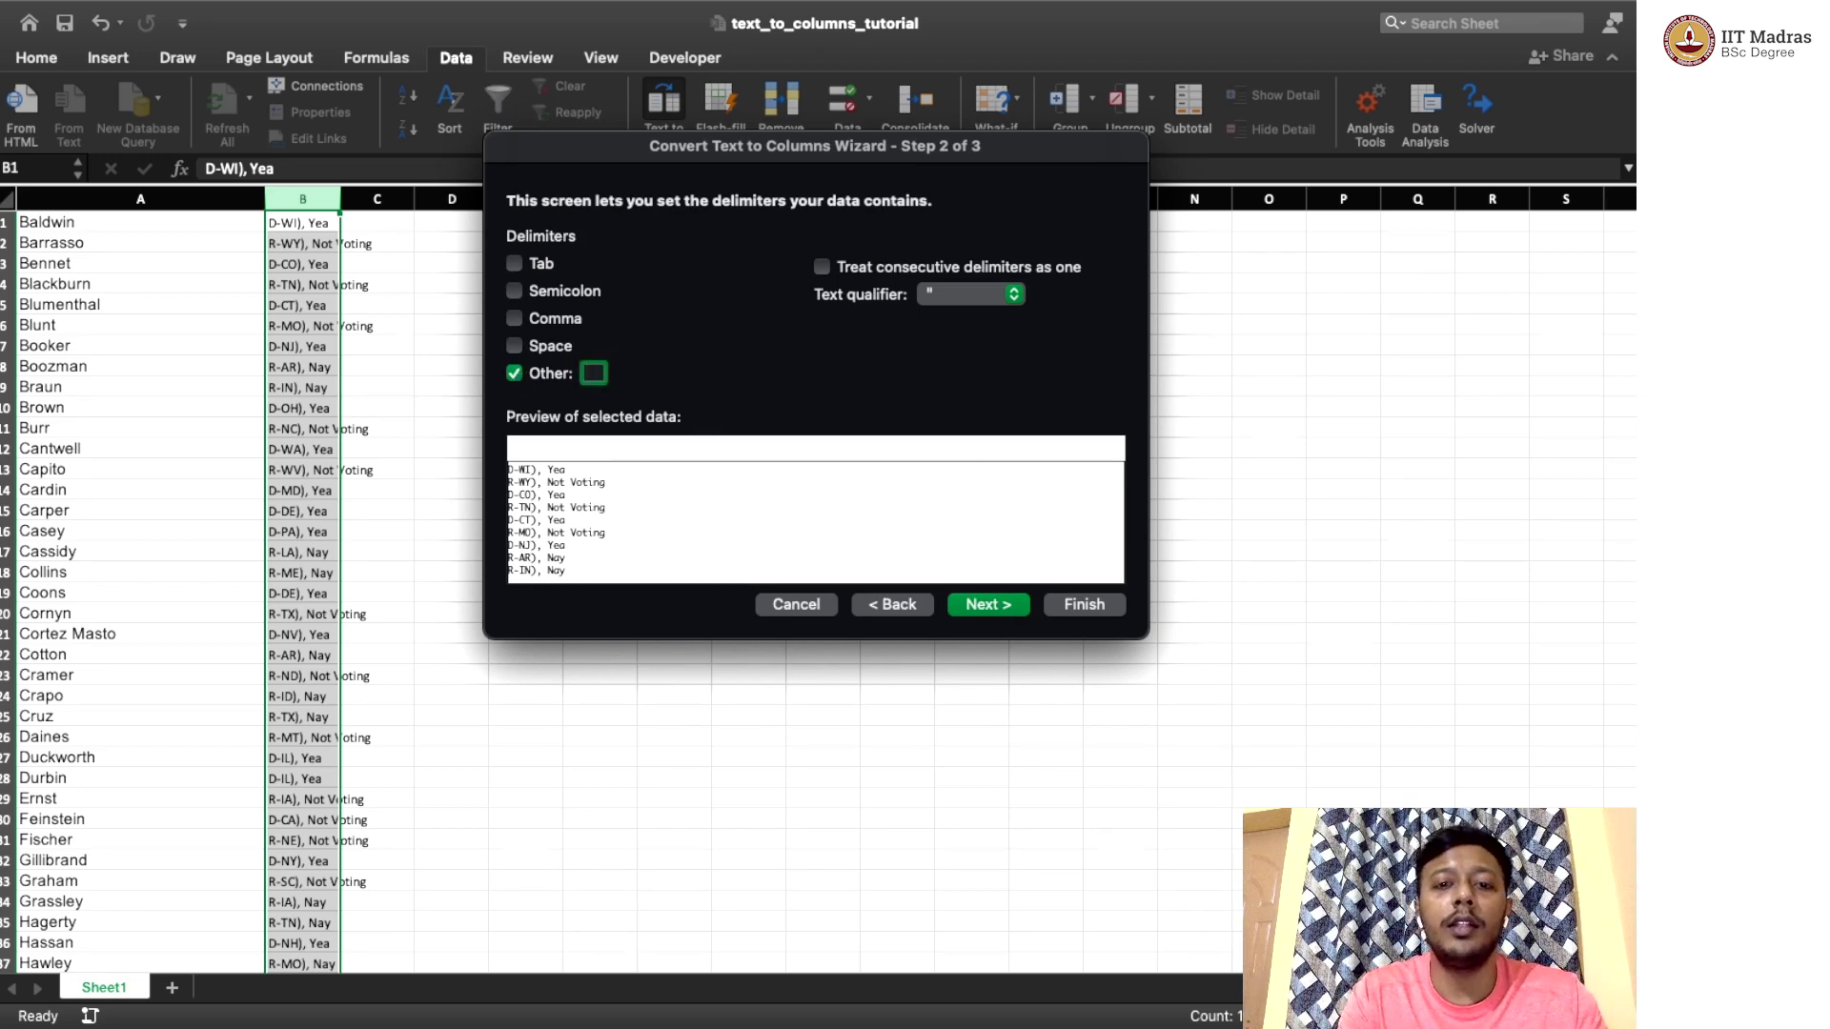
type("-")
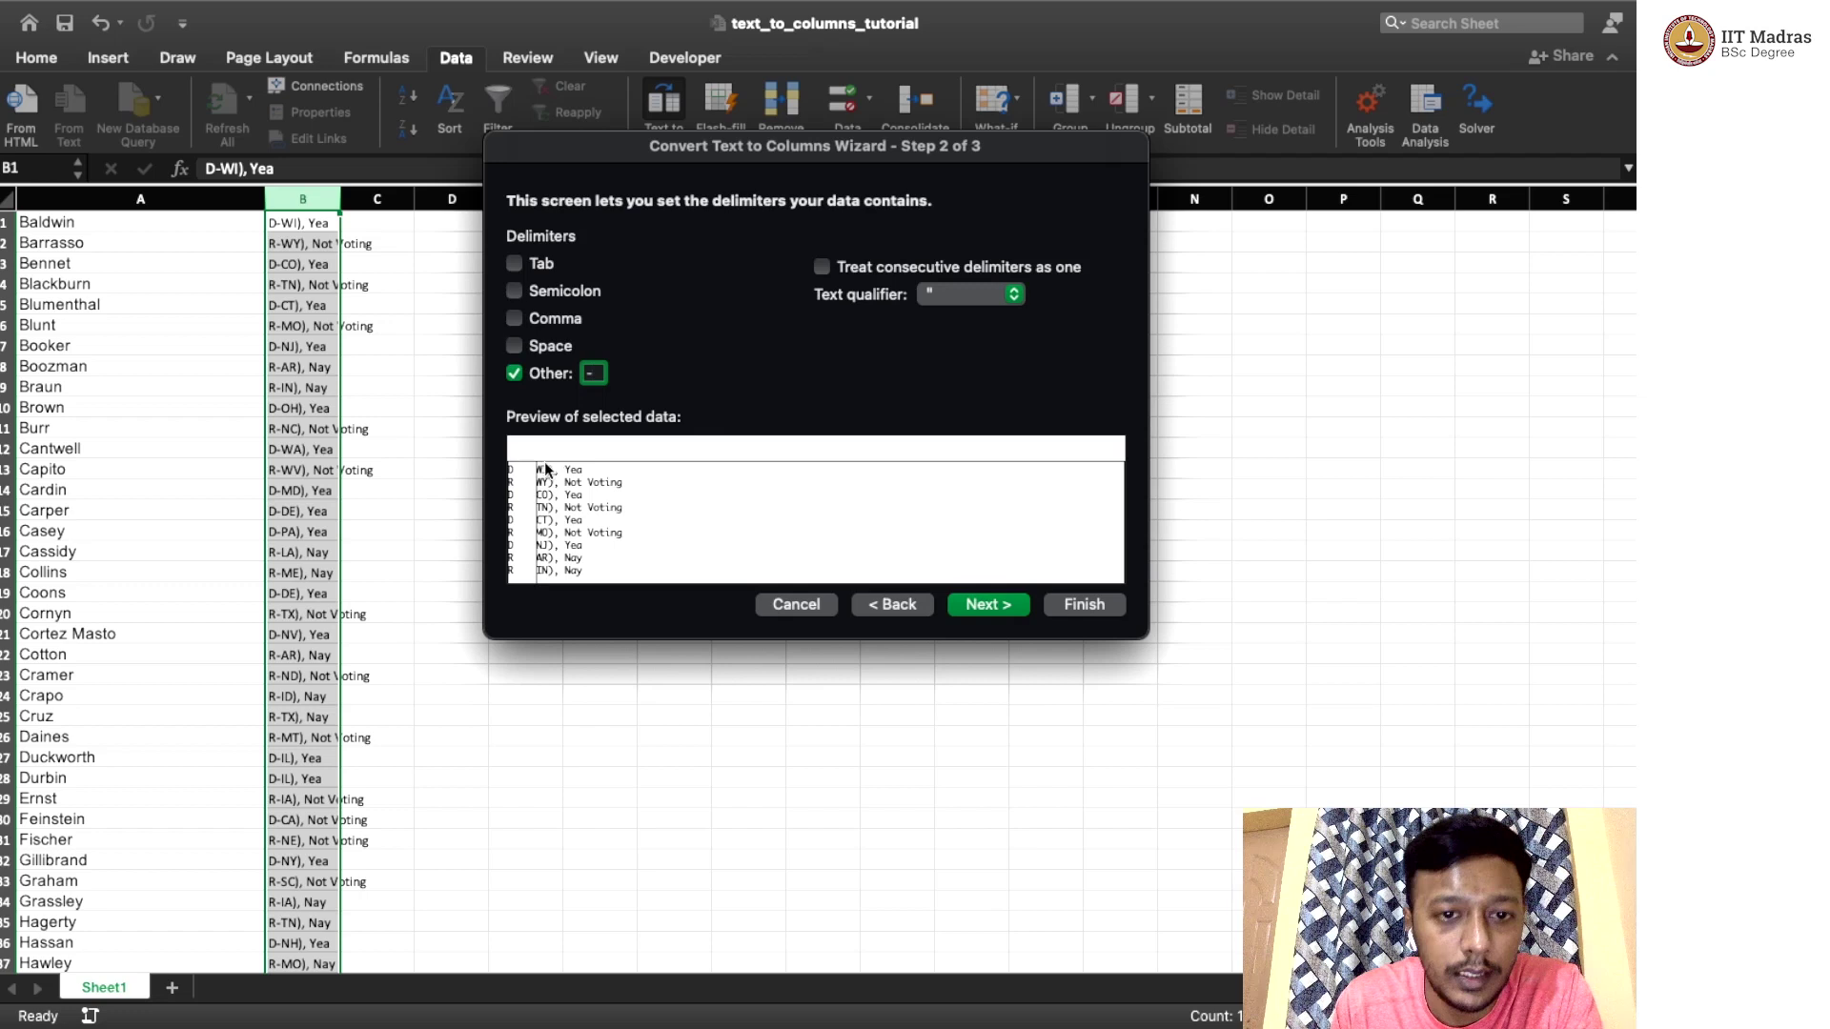
left_click(969, 605)
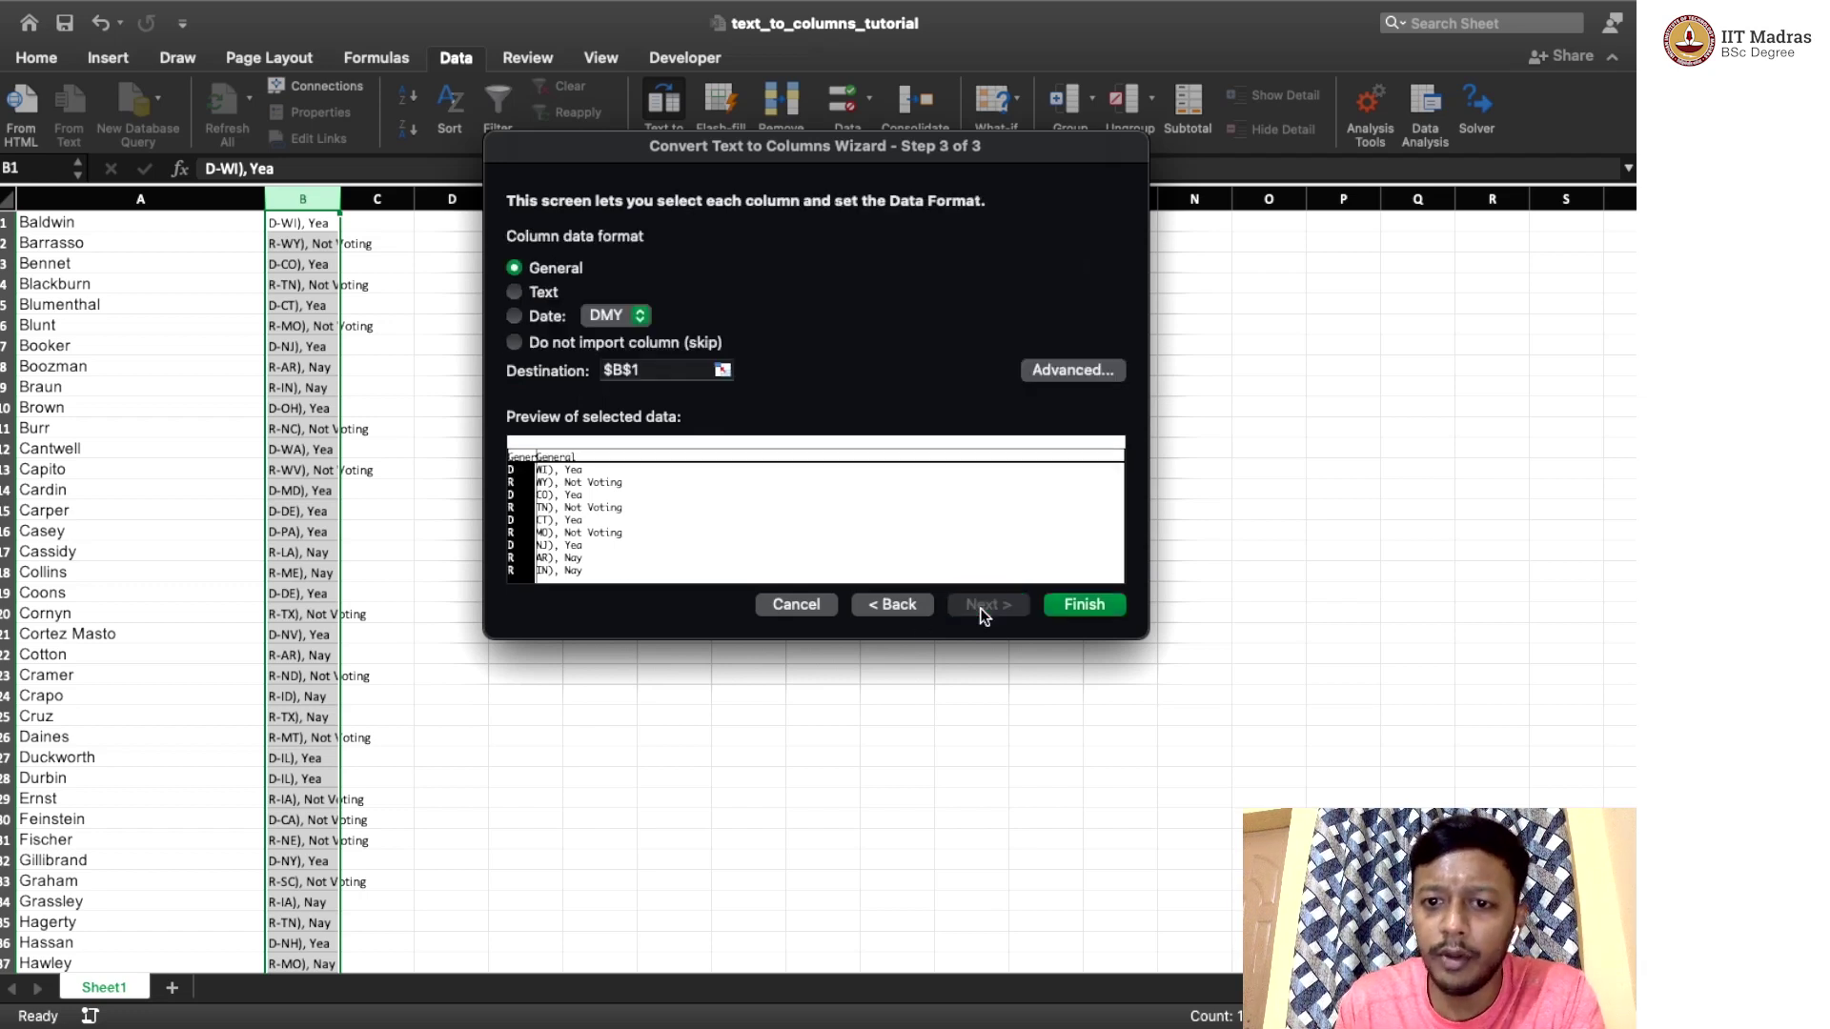
left_click(1102, 608)
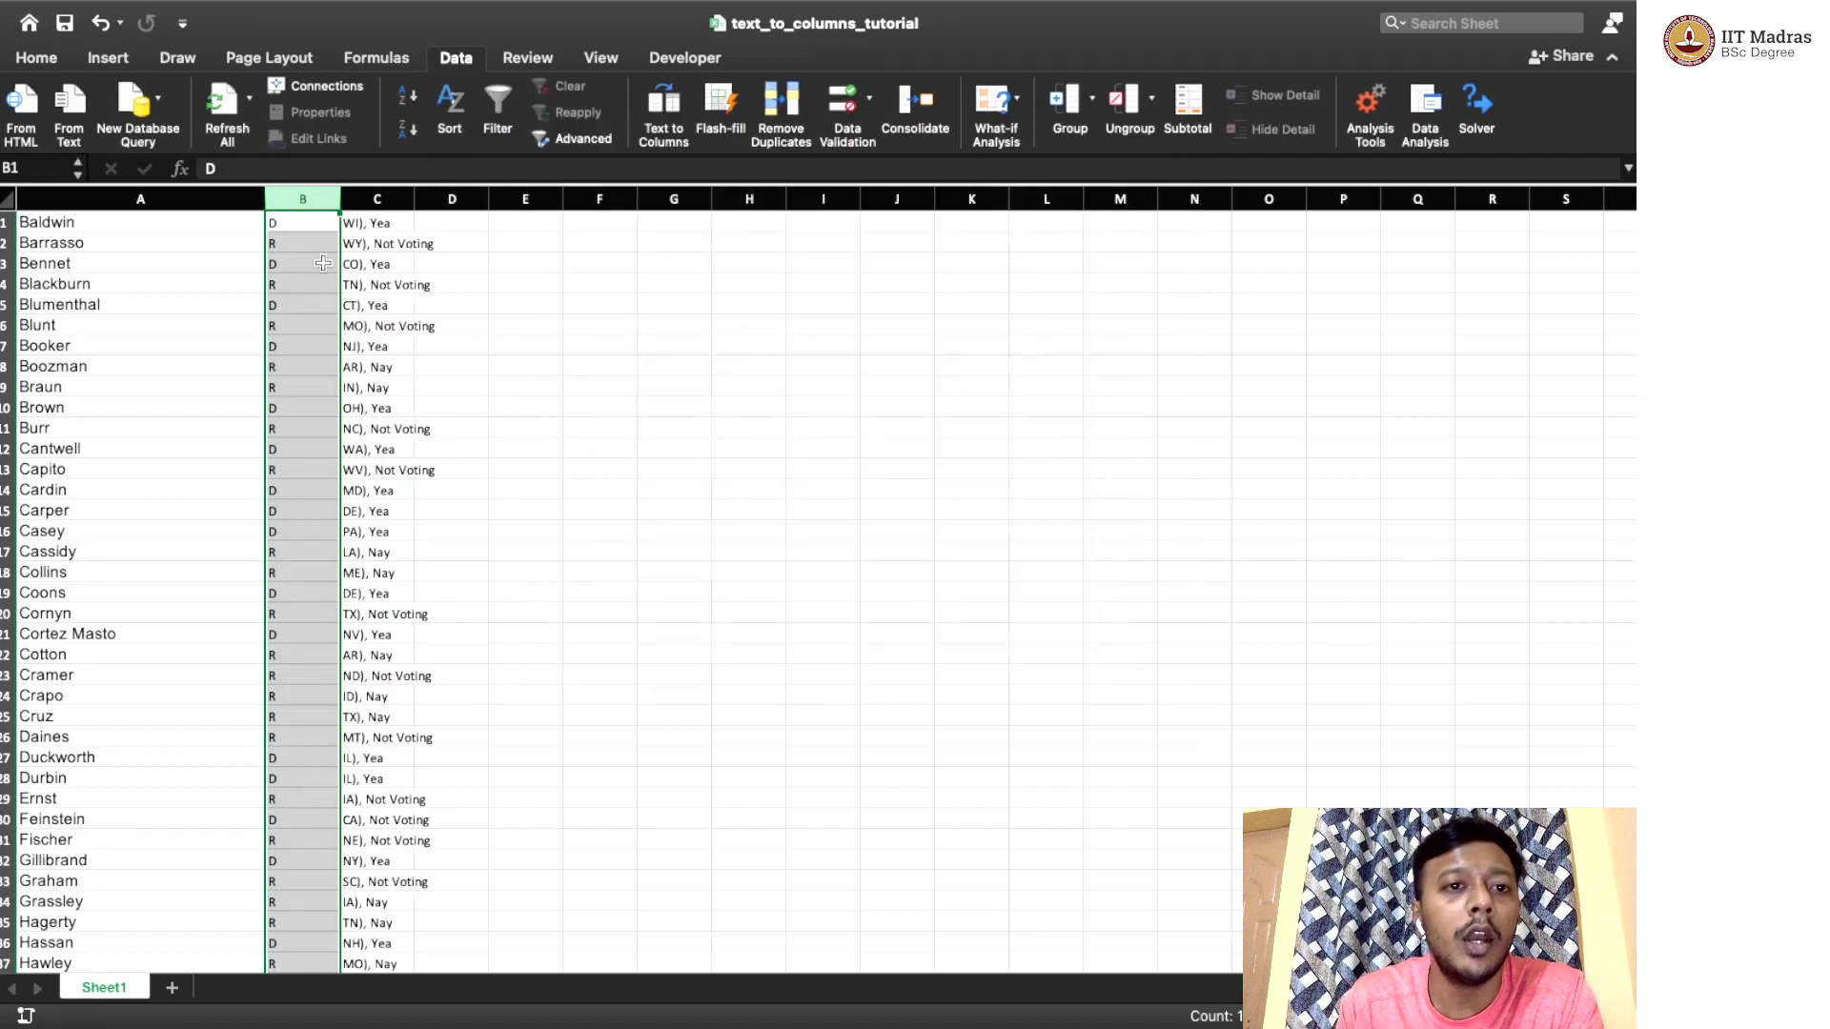
Split column C on the ')' delimiter so state codes stay in C and votes move to D.
left_click(391, 194)
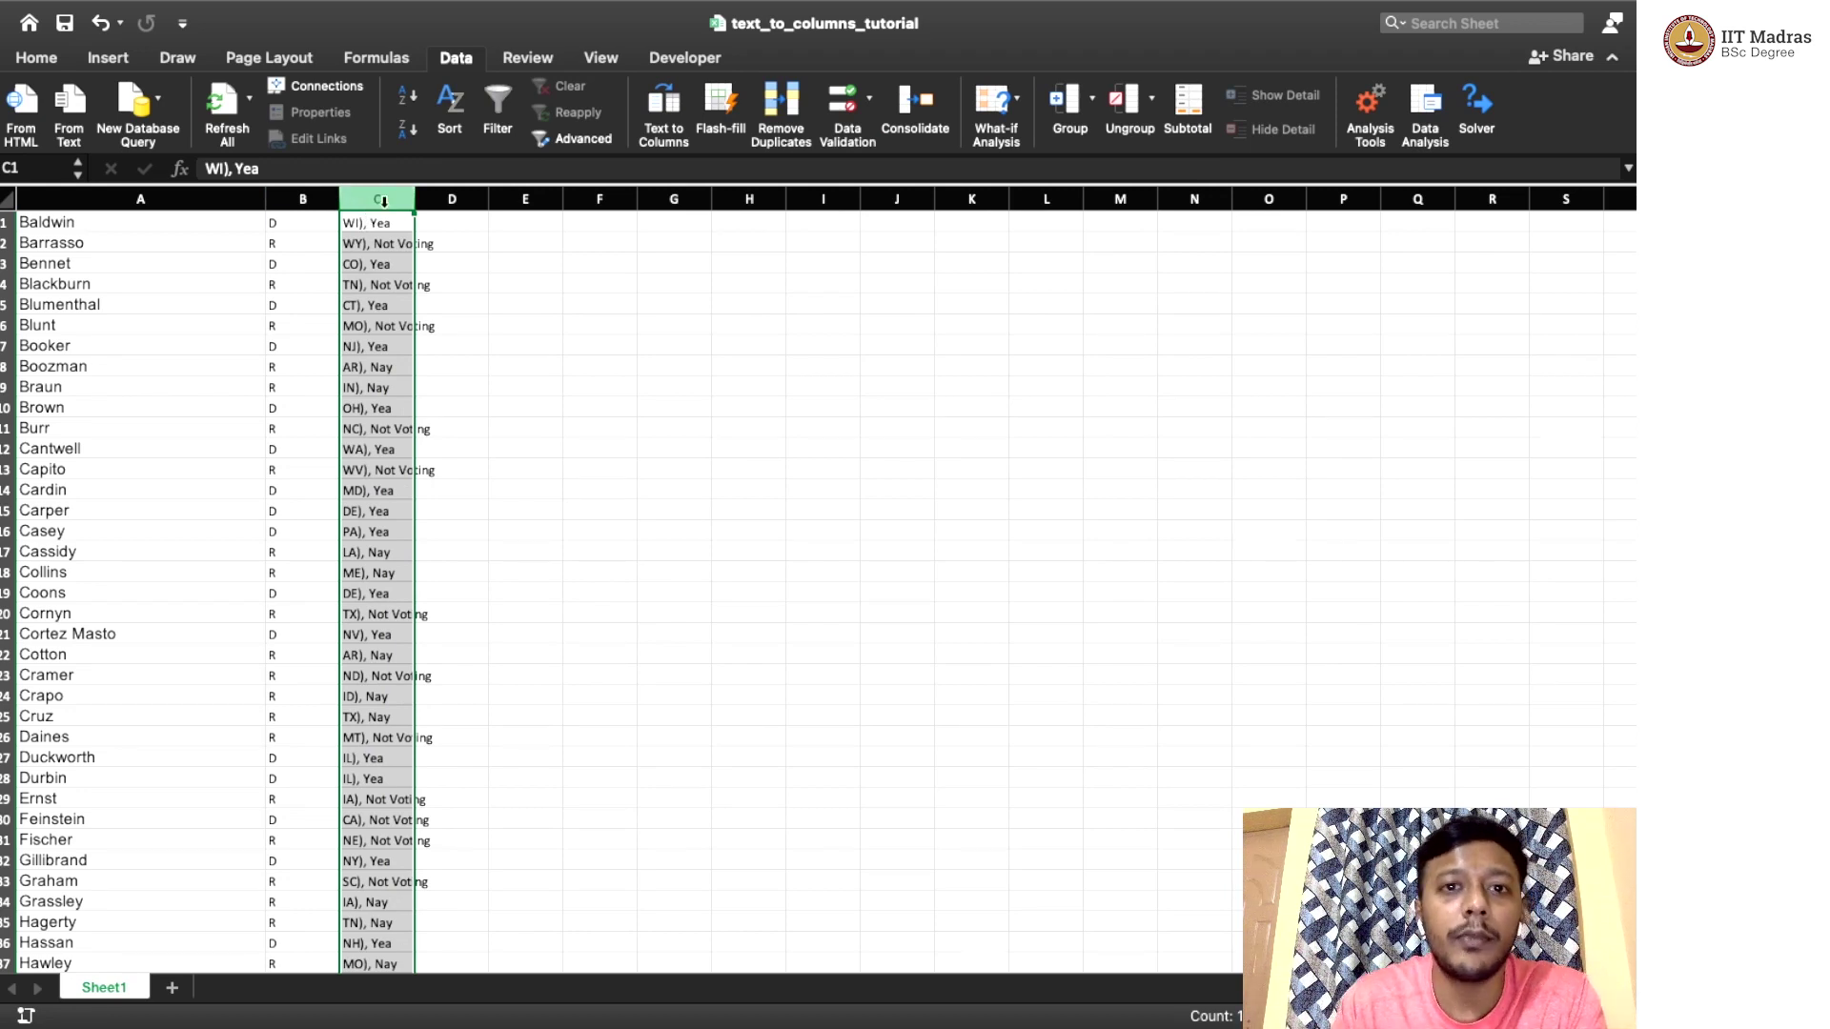
left_click(657, 110)
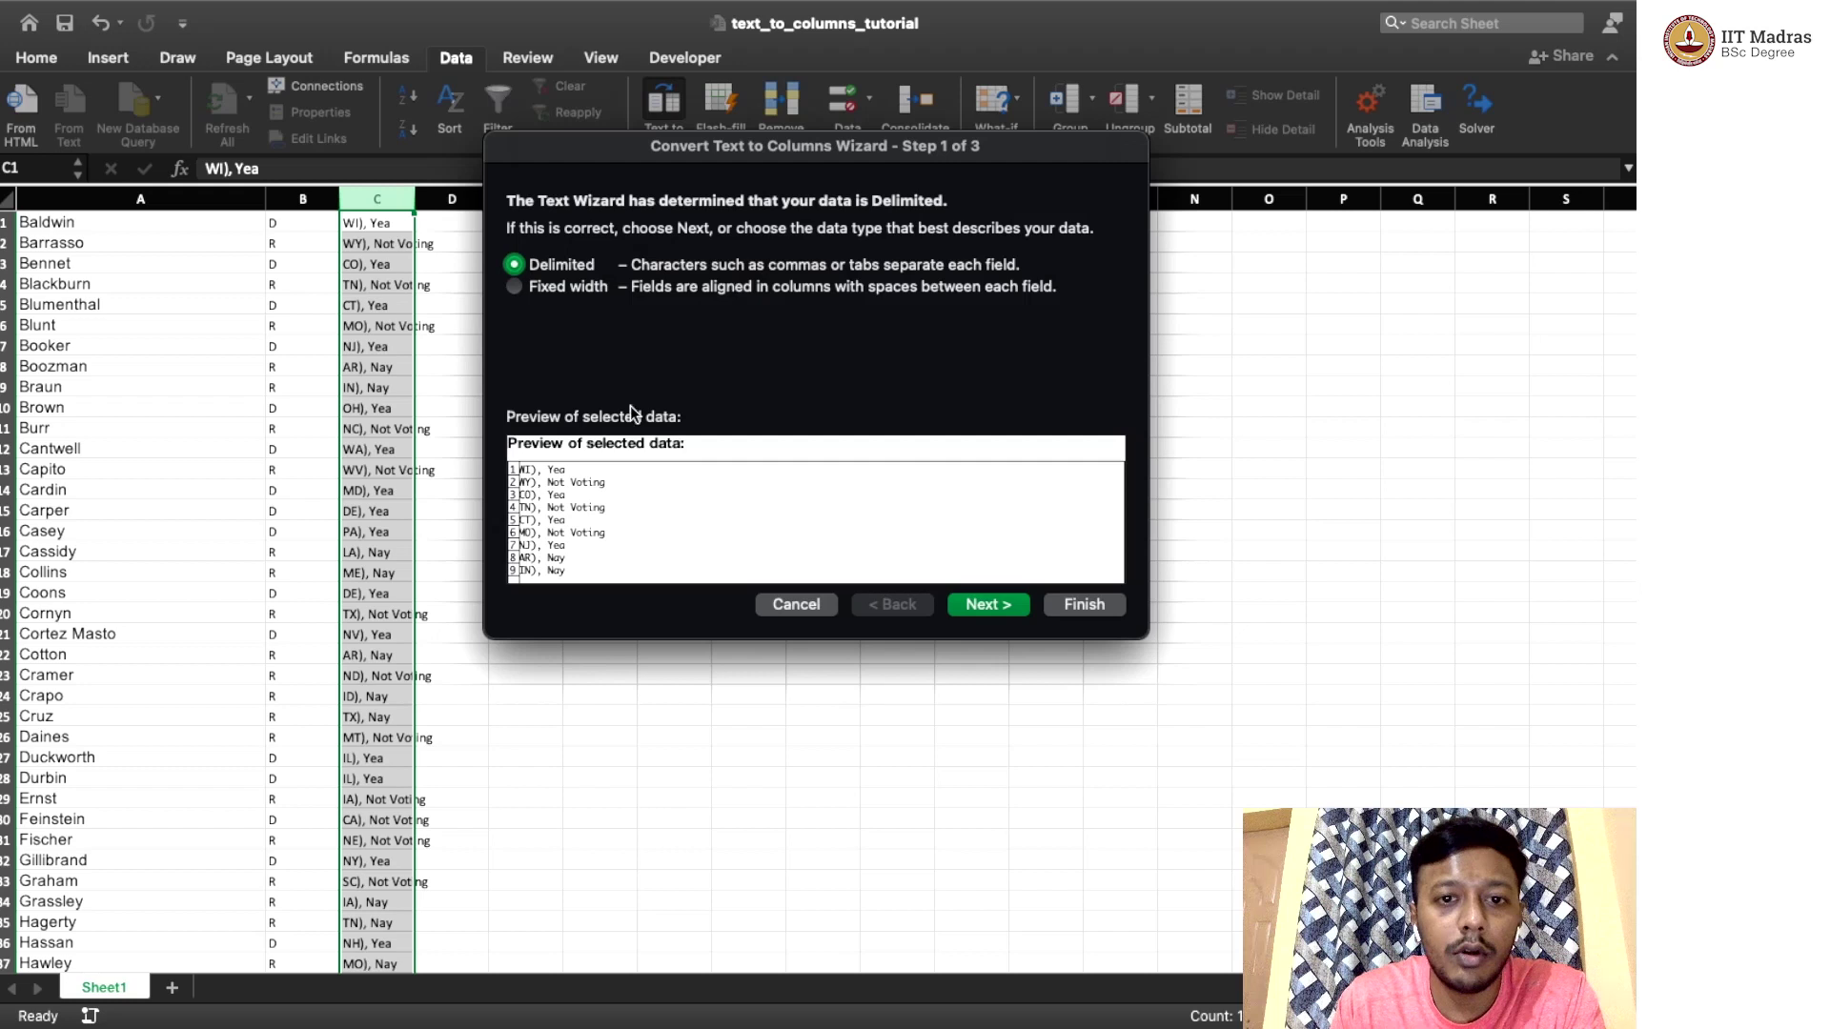
left_click(1014, 606)
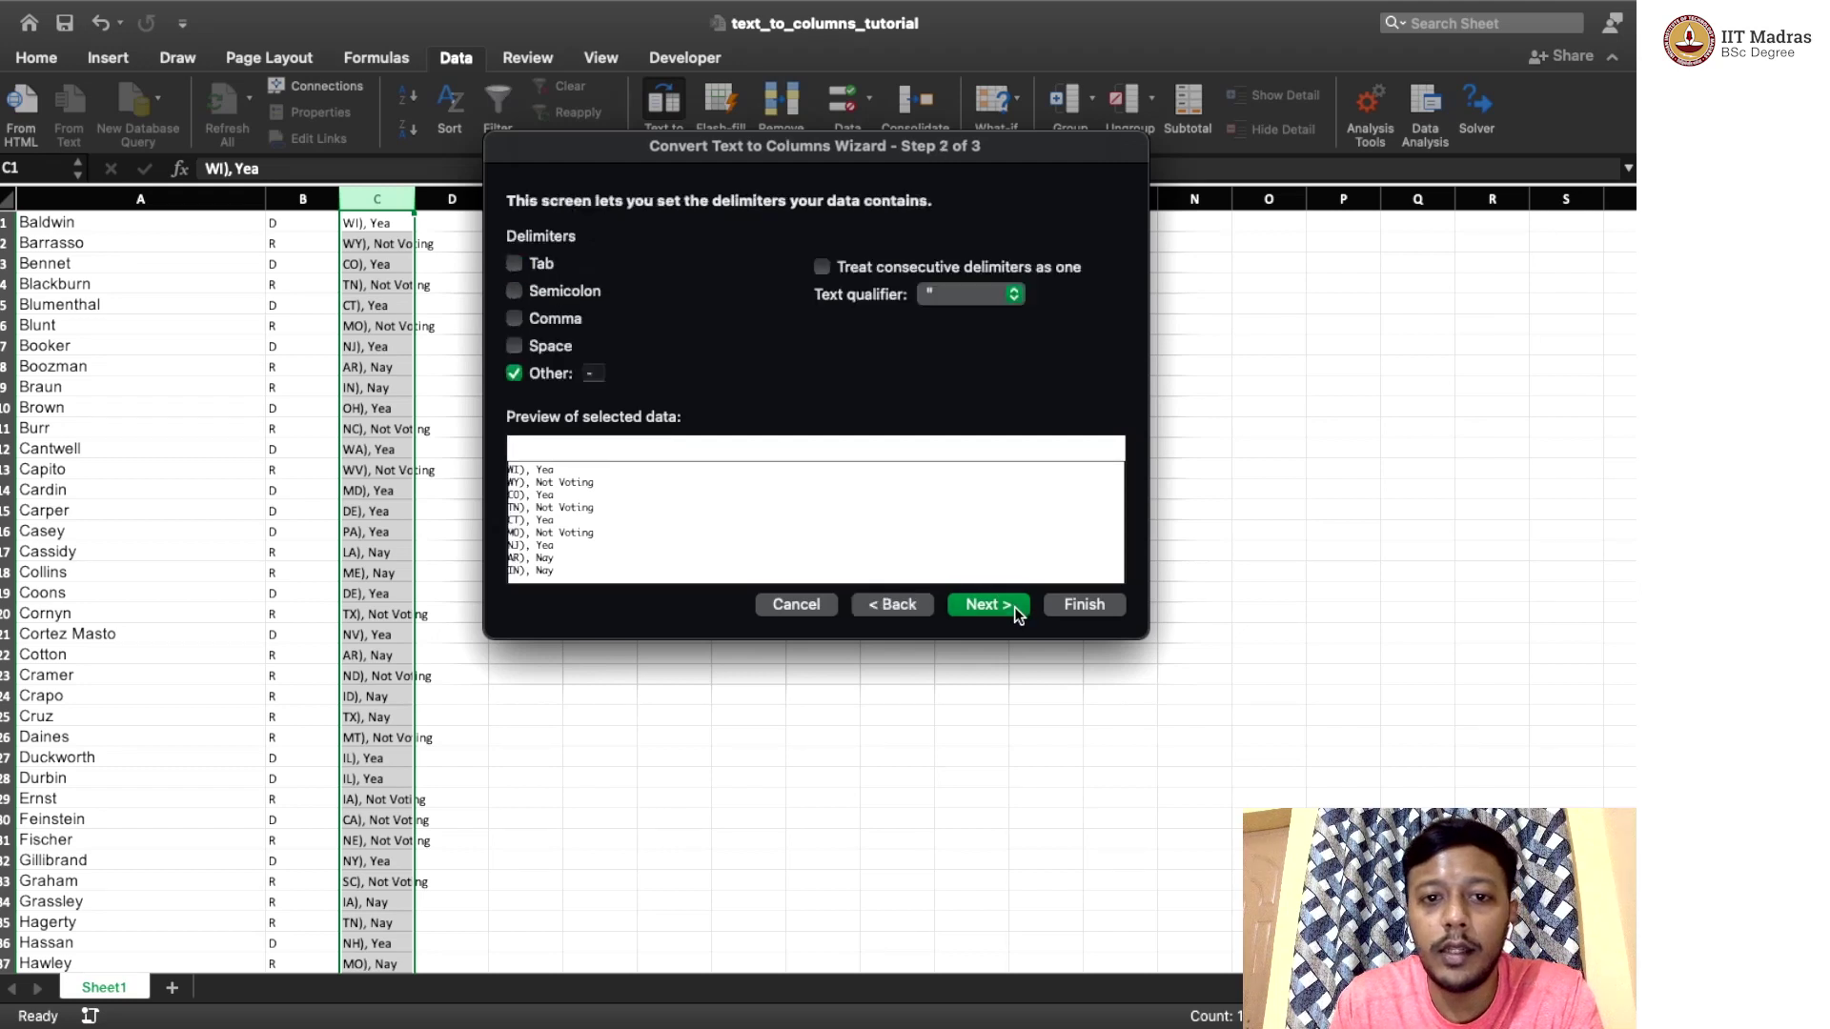
left_click(595, 373)
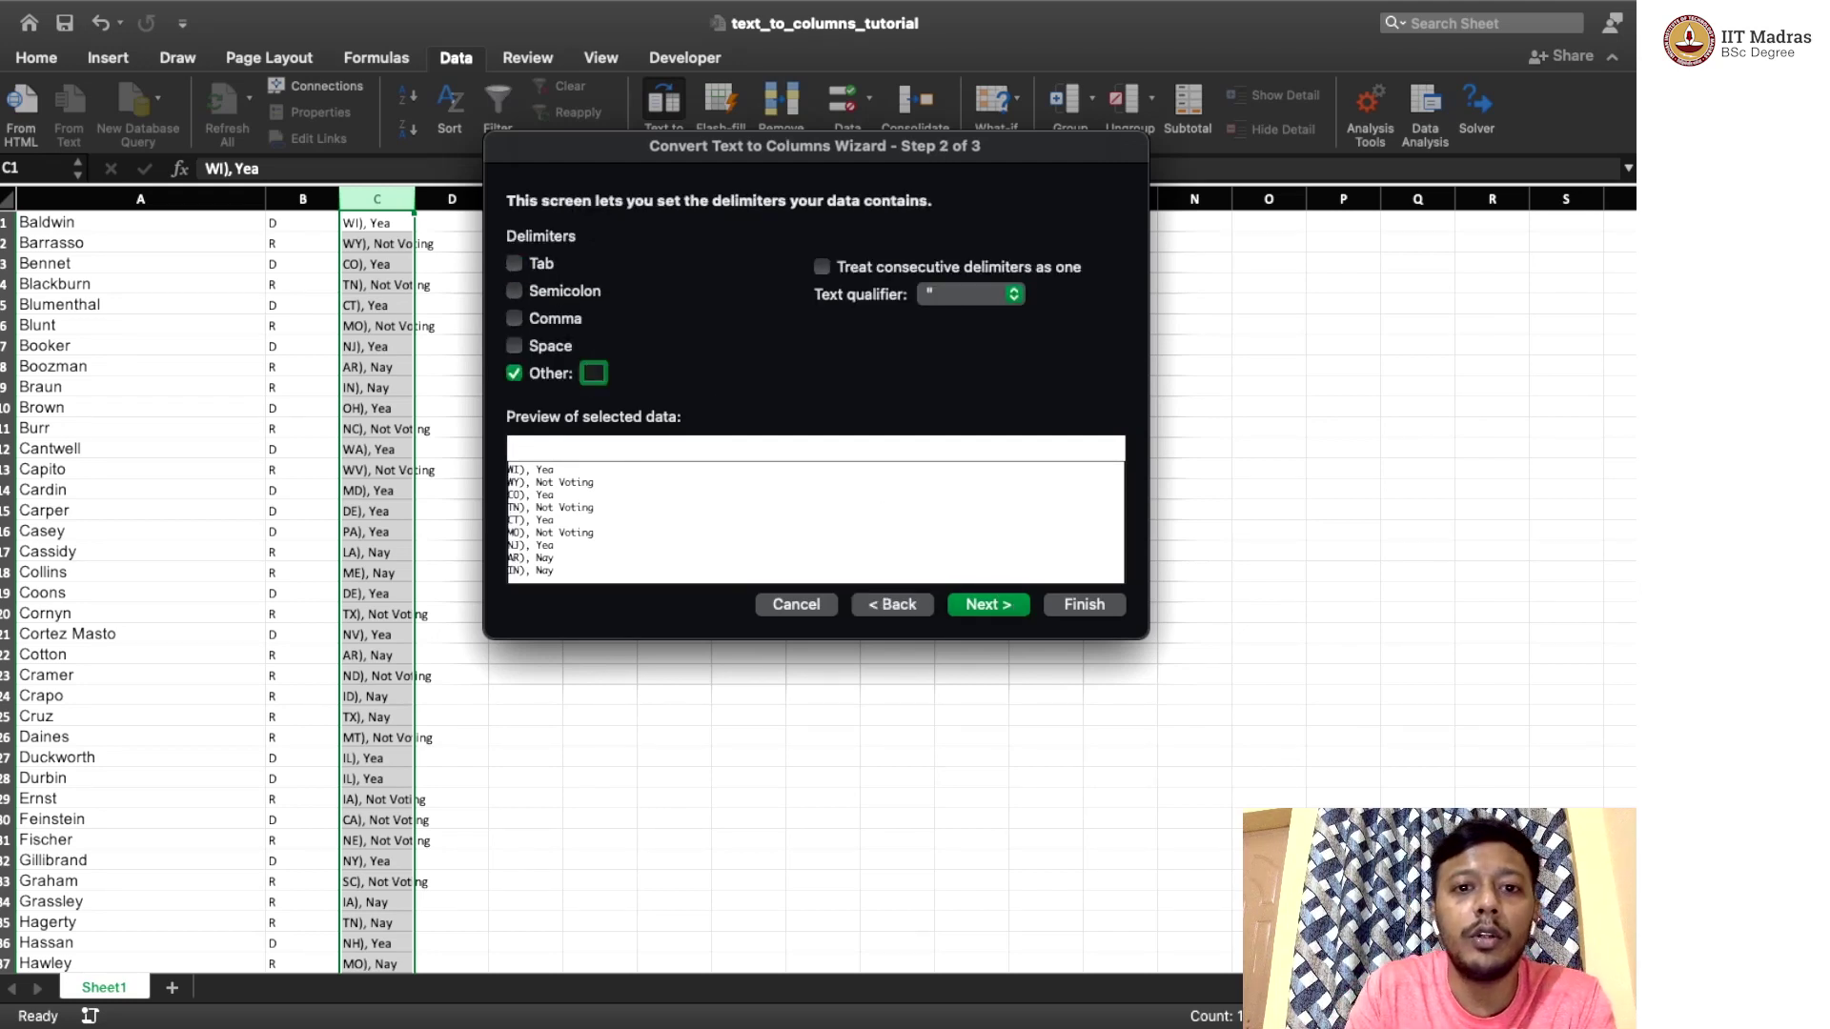
type(")")
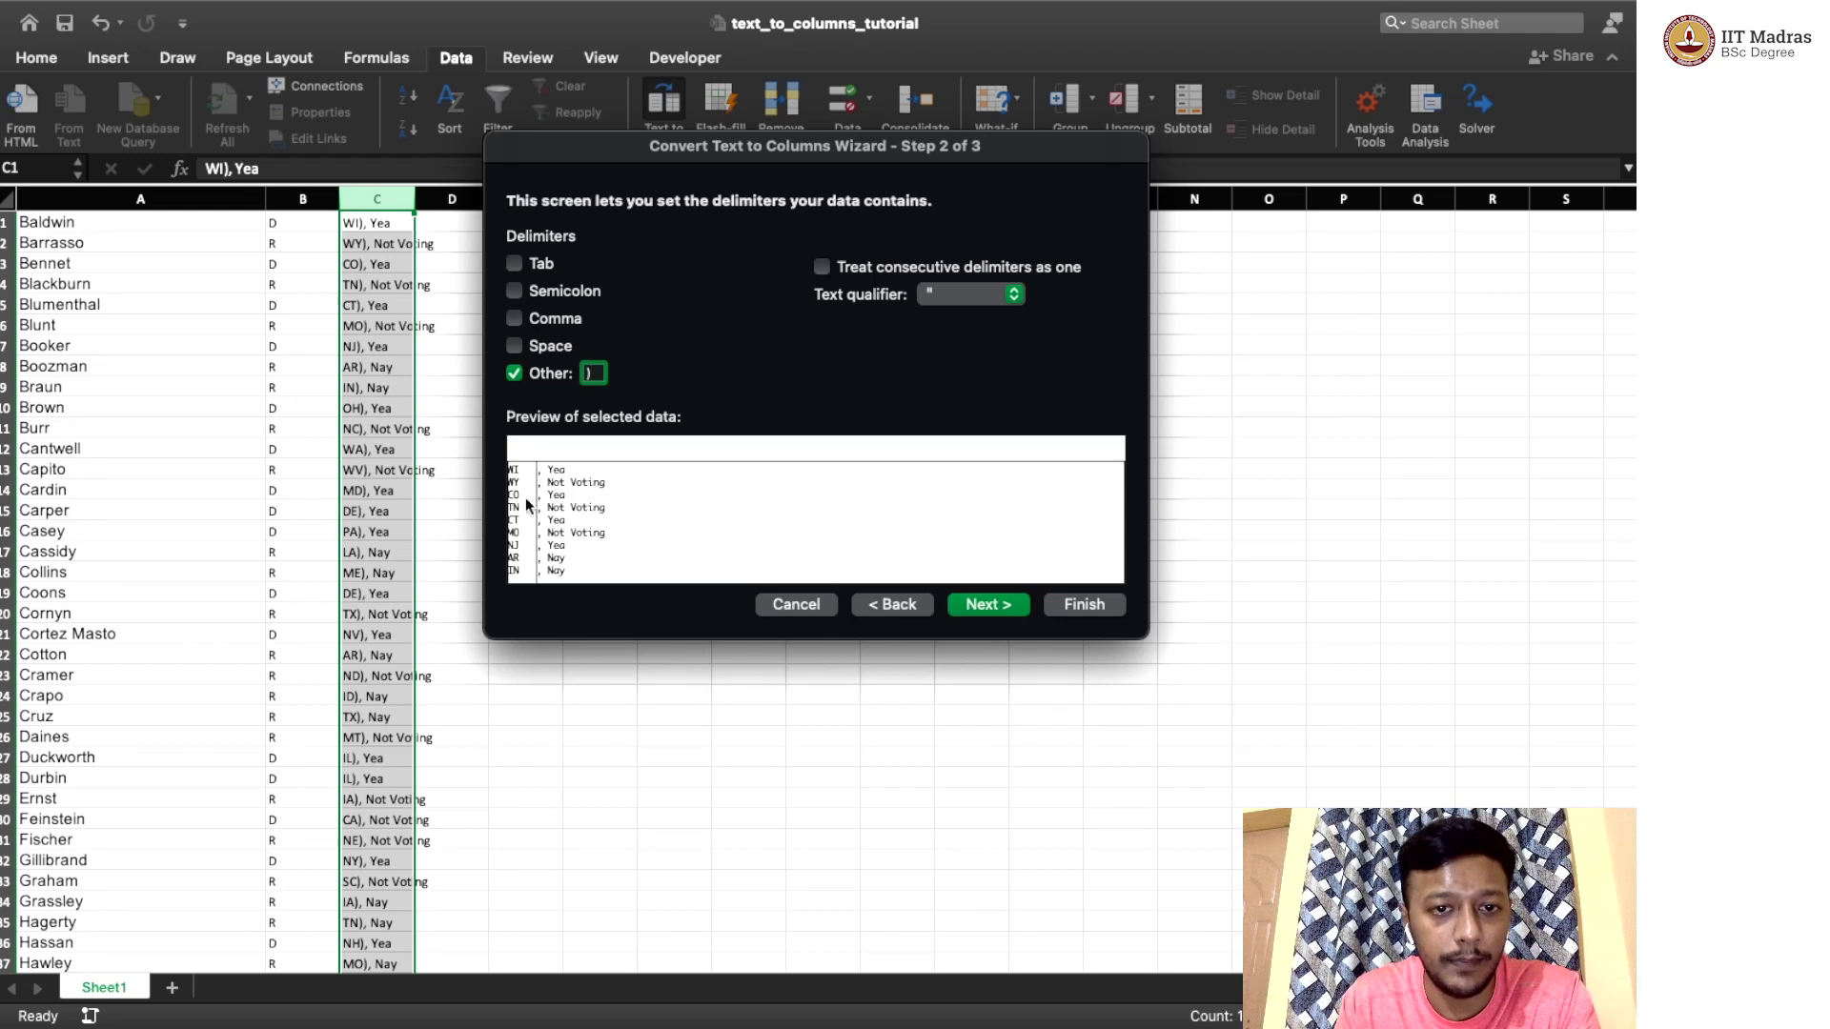
left_click(985, 606)
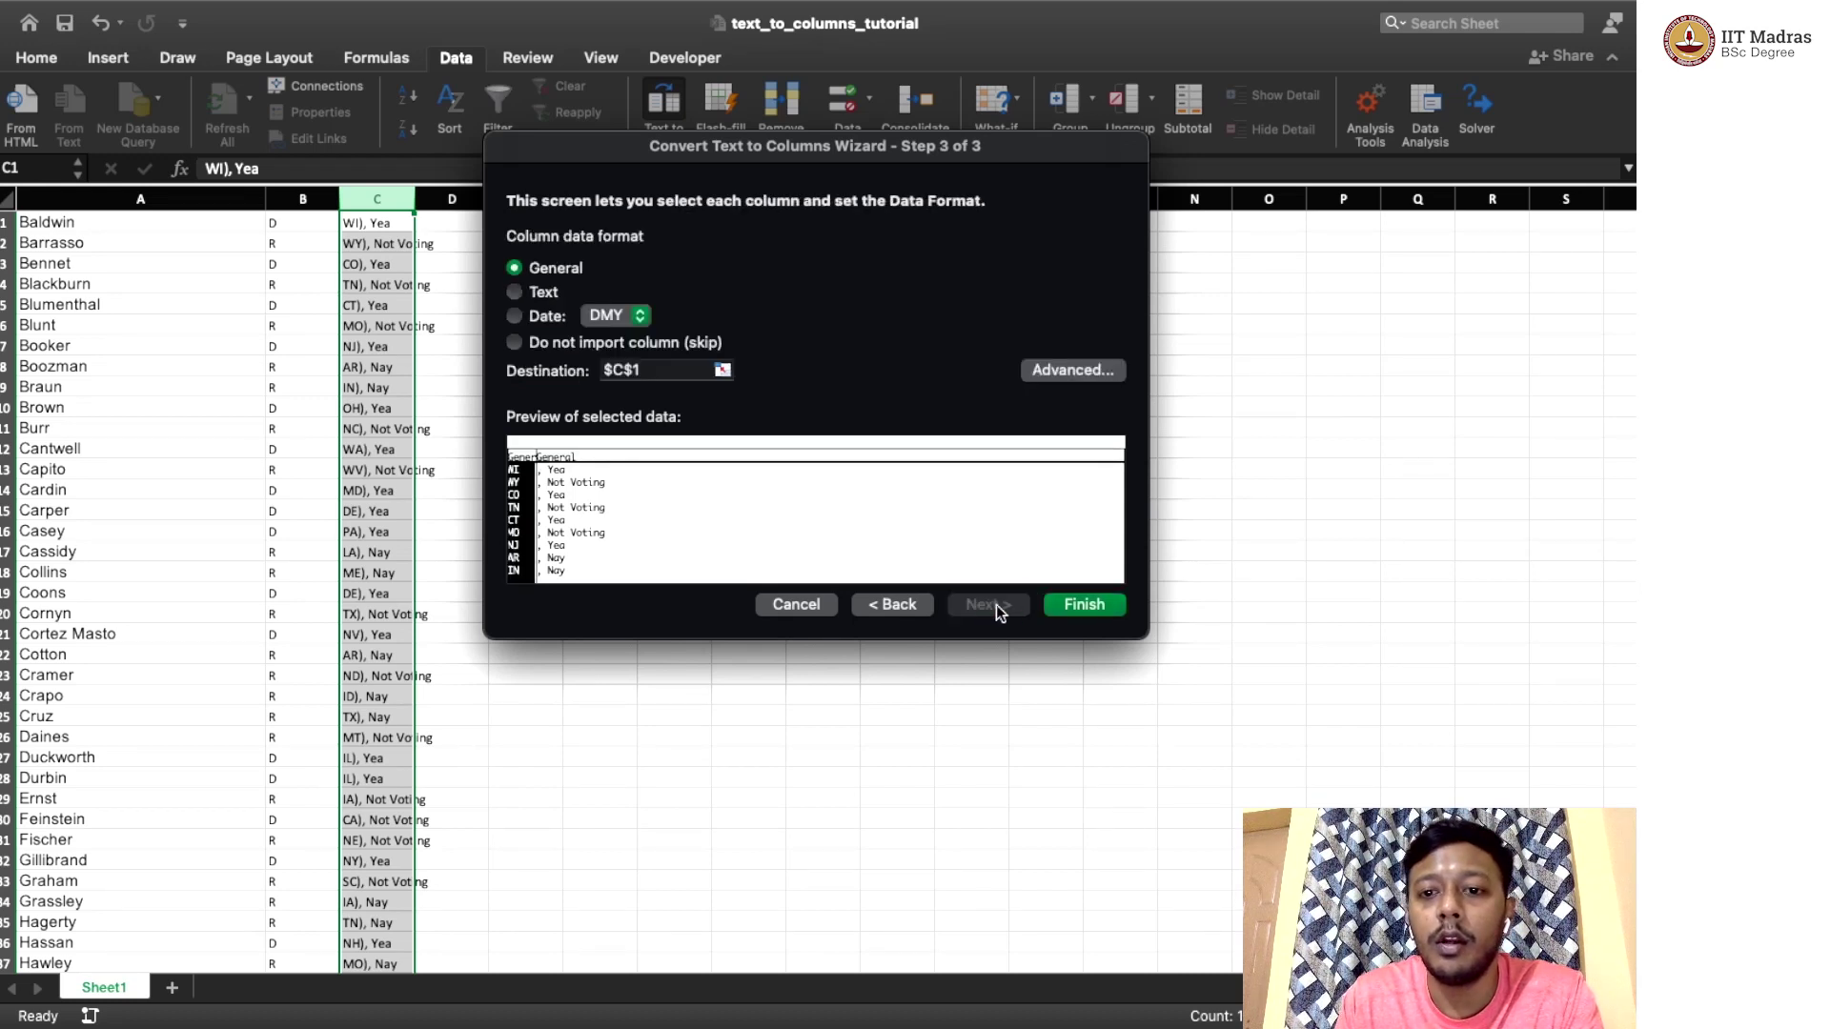
left_click(1066, 604)
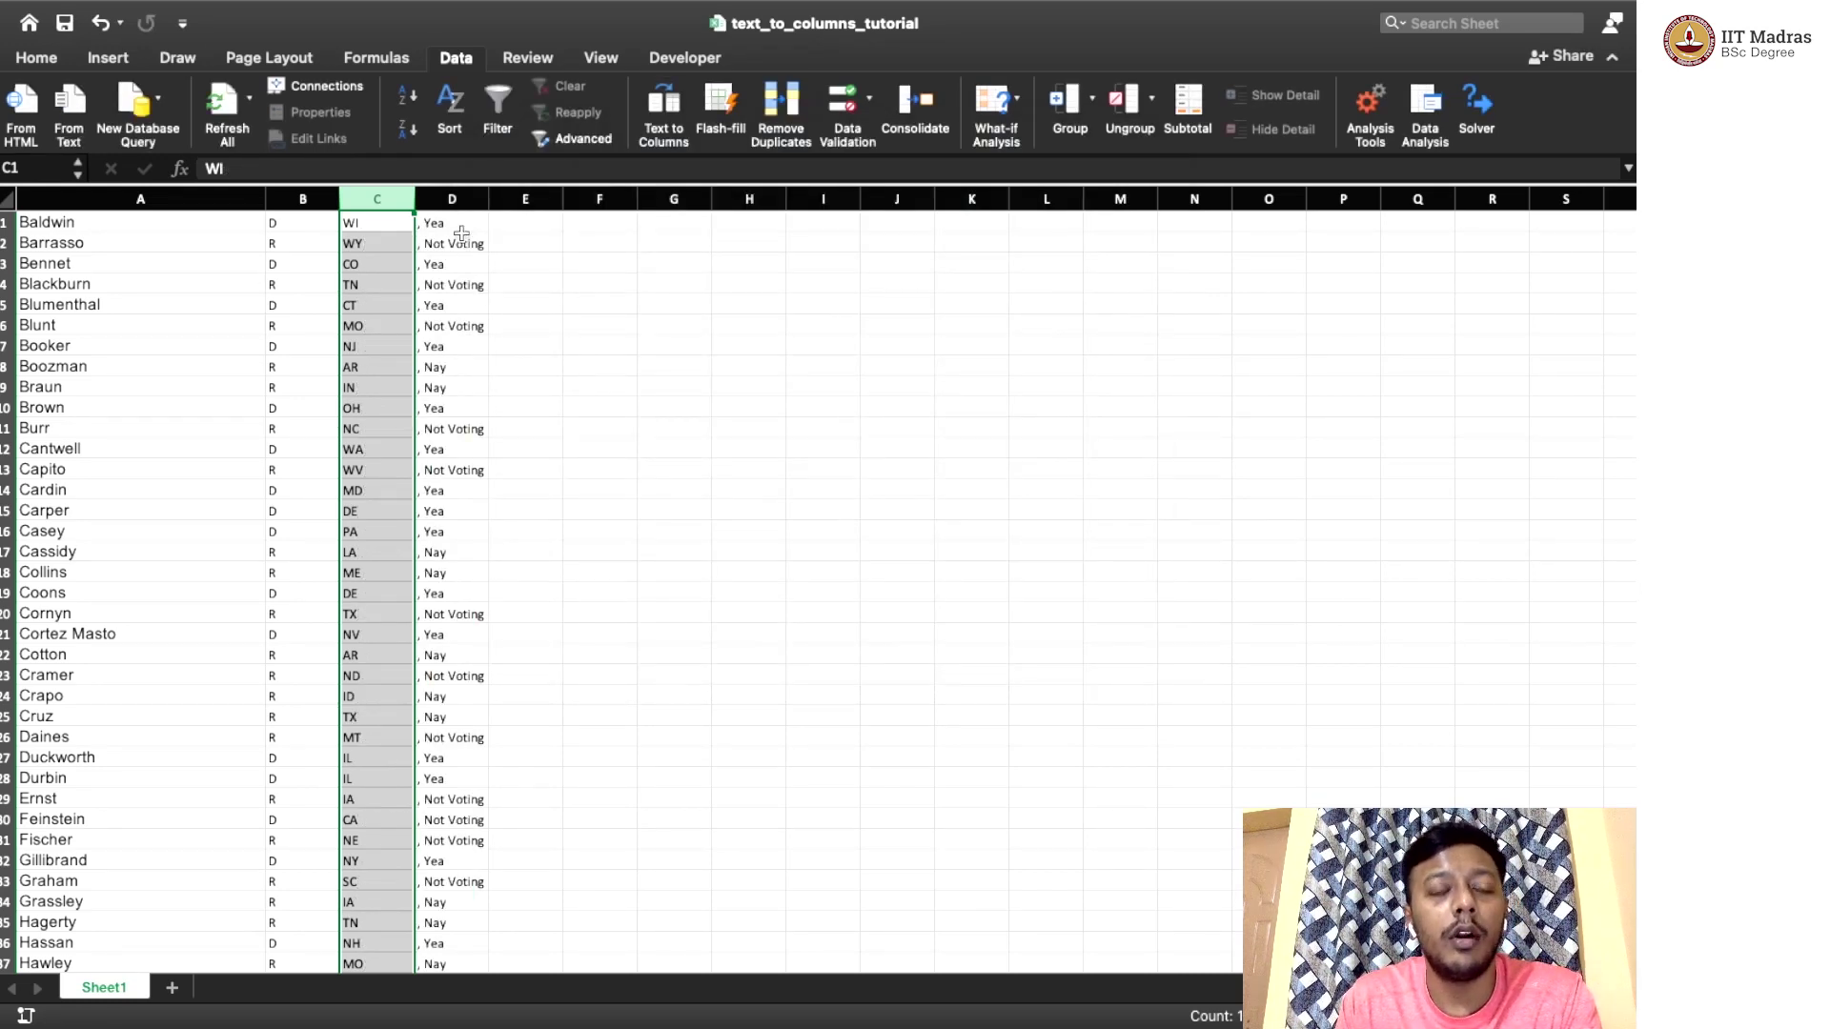
left_click(454, 198)
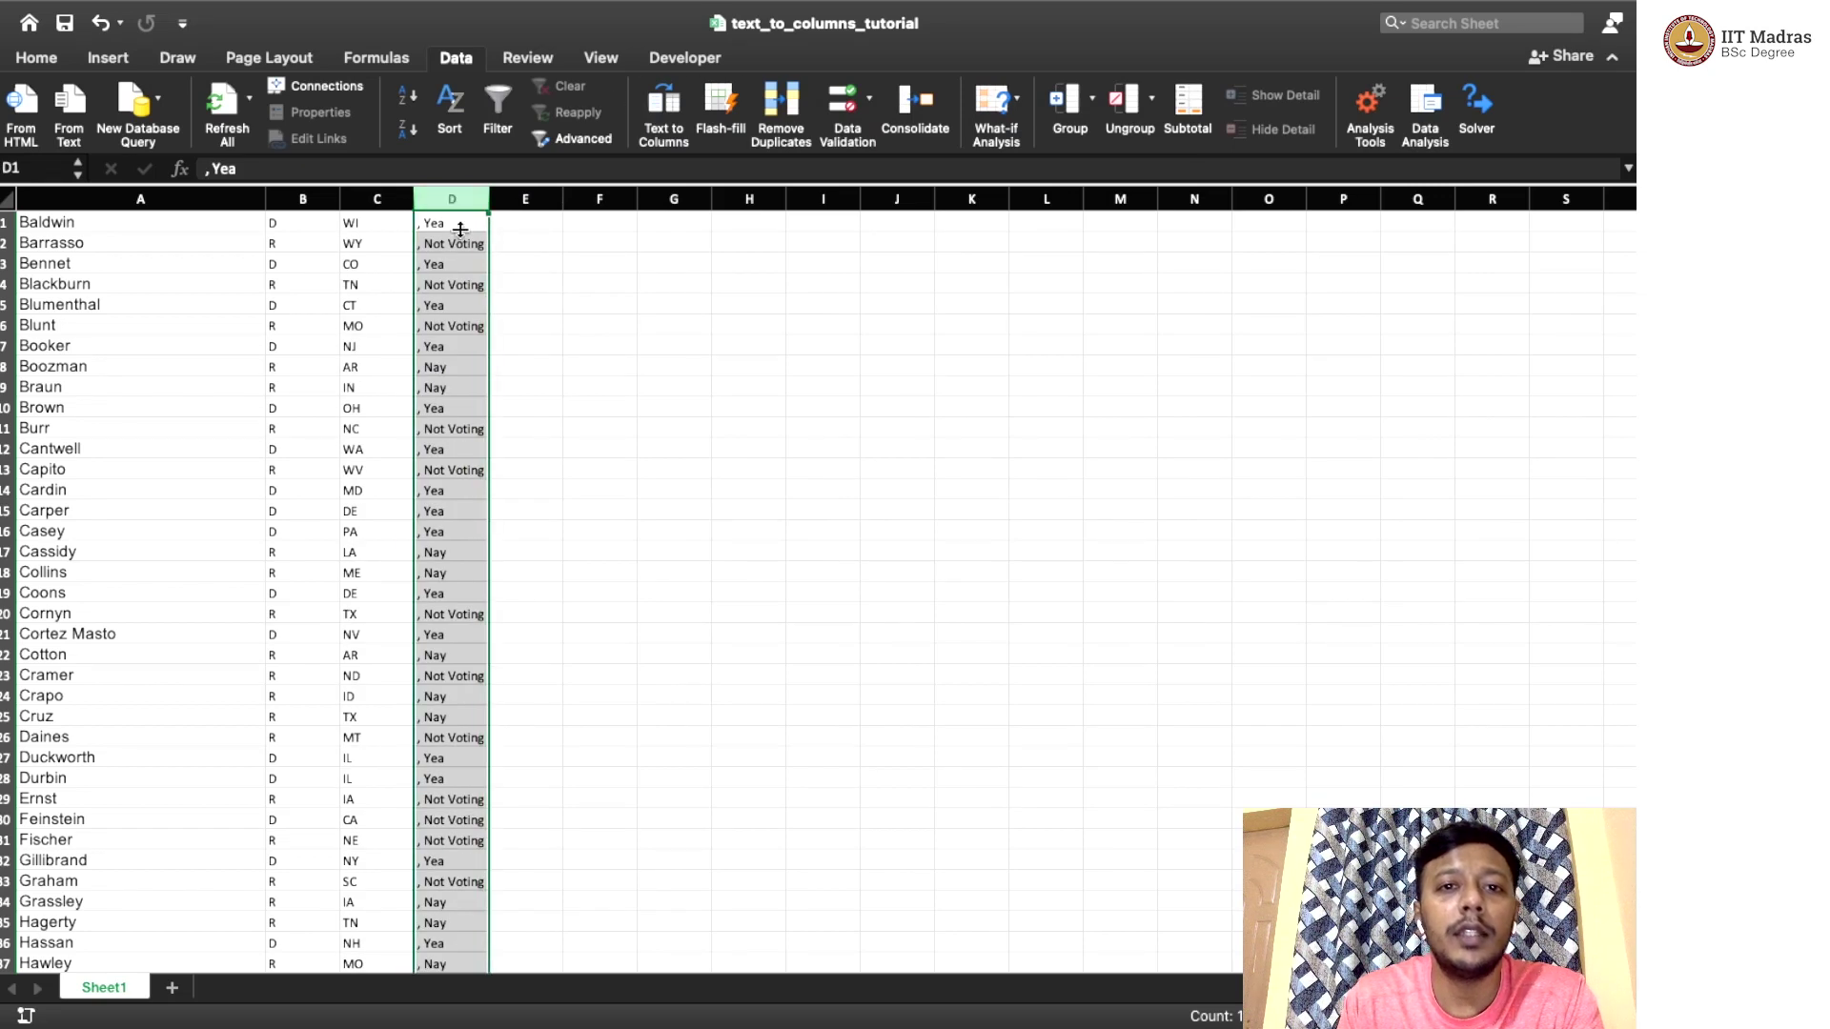
Split column D on commas only, moving the Yea/Nay/Not Voting results into column E.
left_click(671, 106)
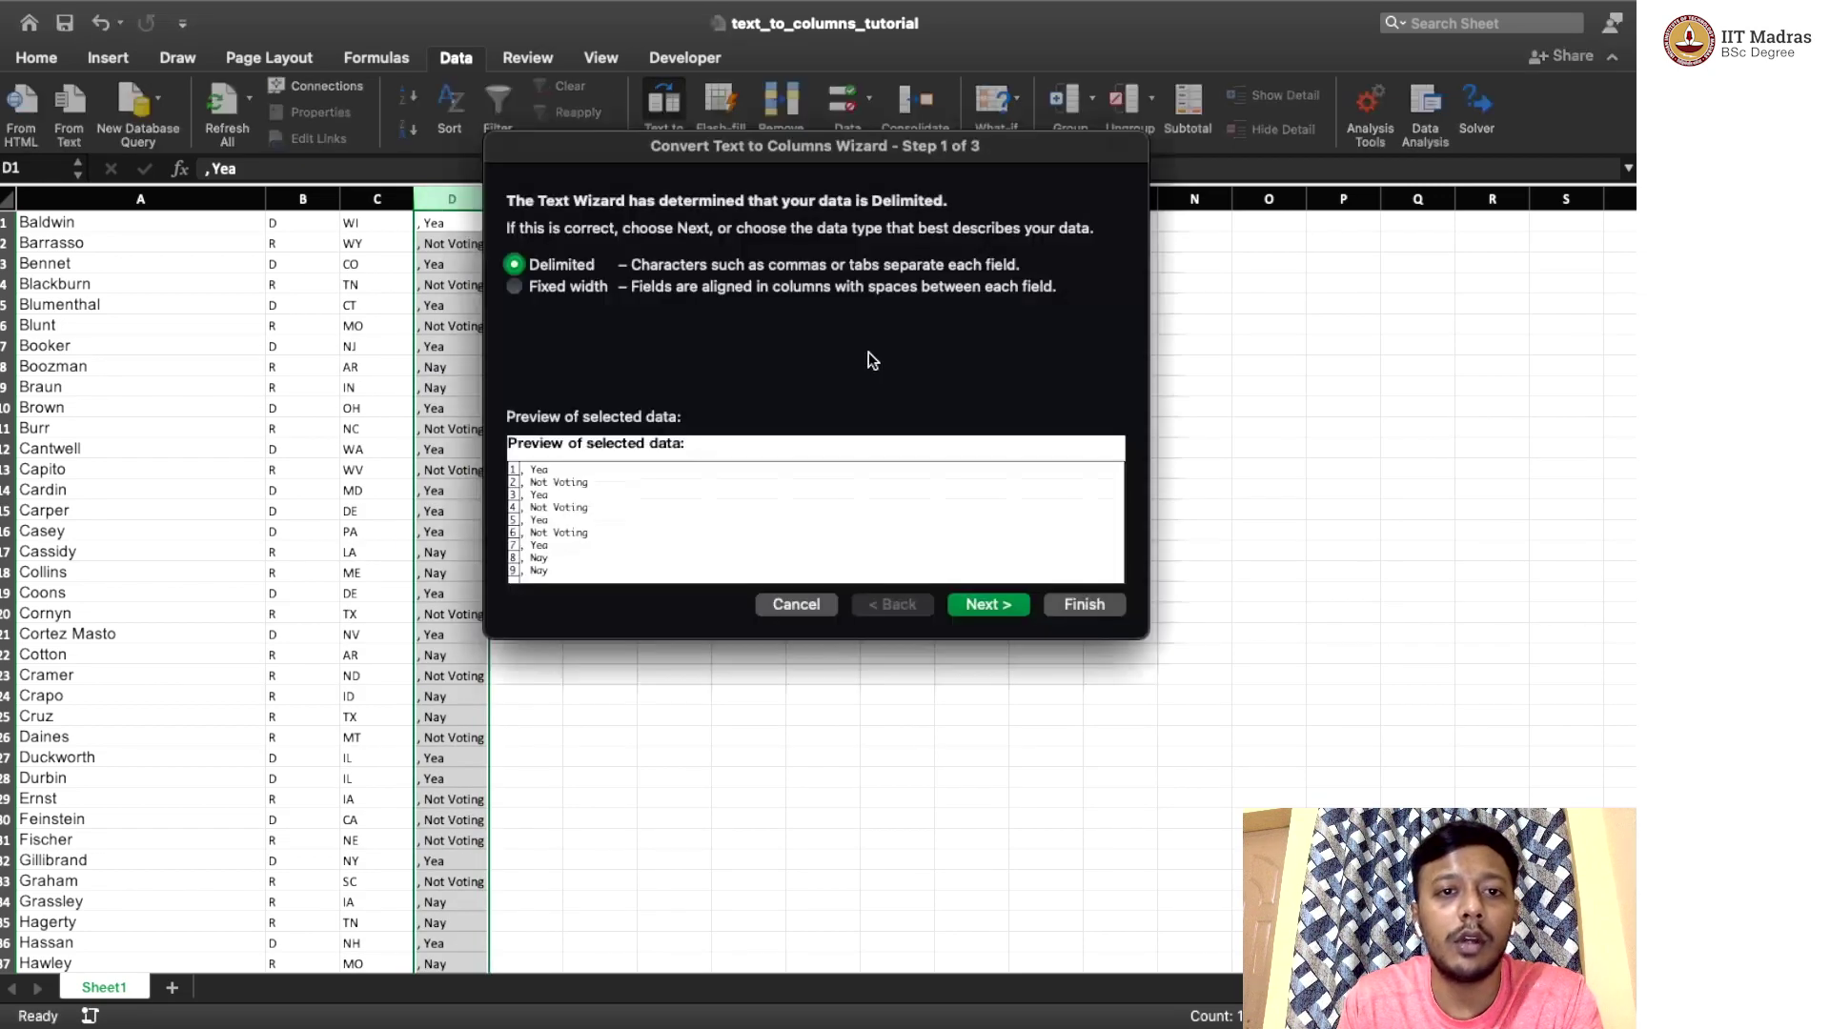
left_click(988, 605)
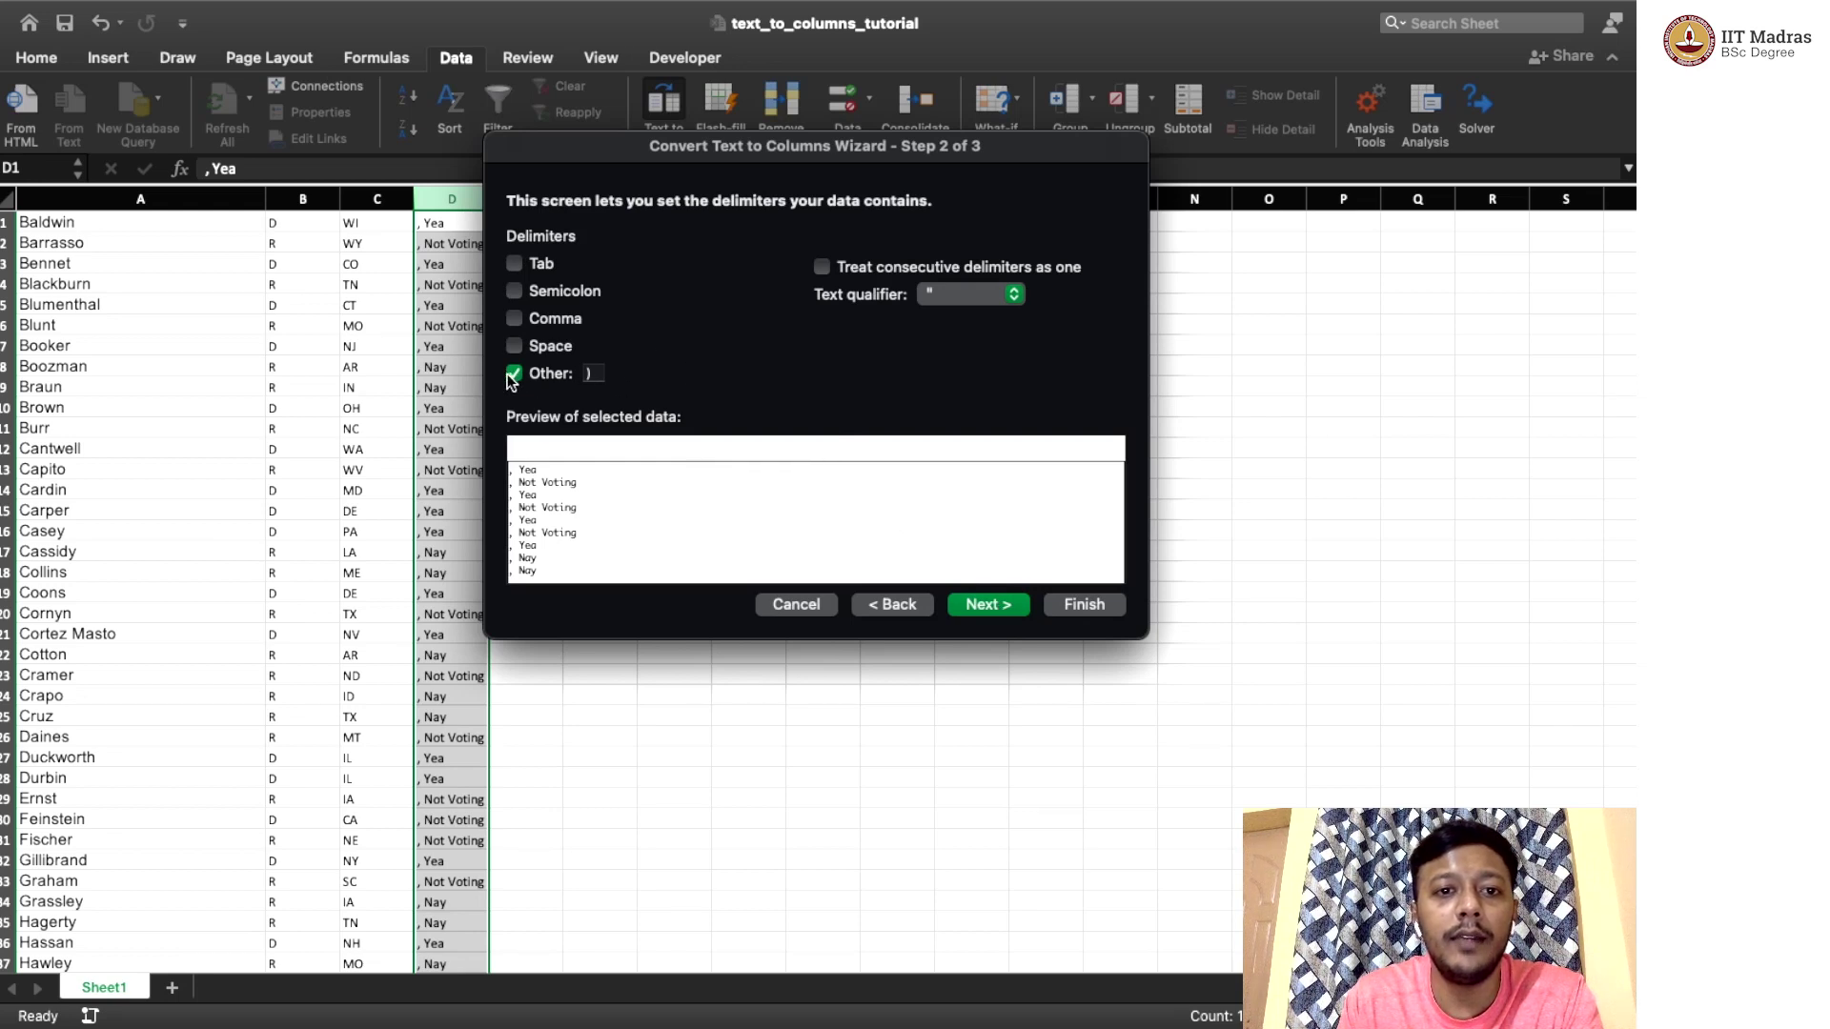
left_click(515, 321)
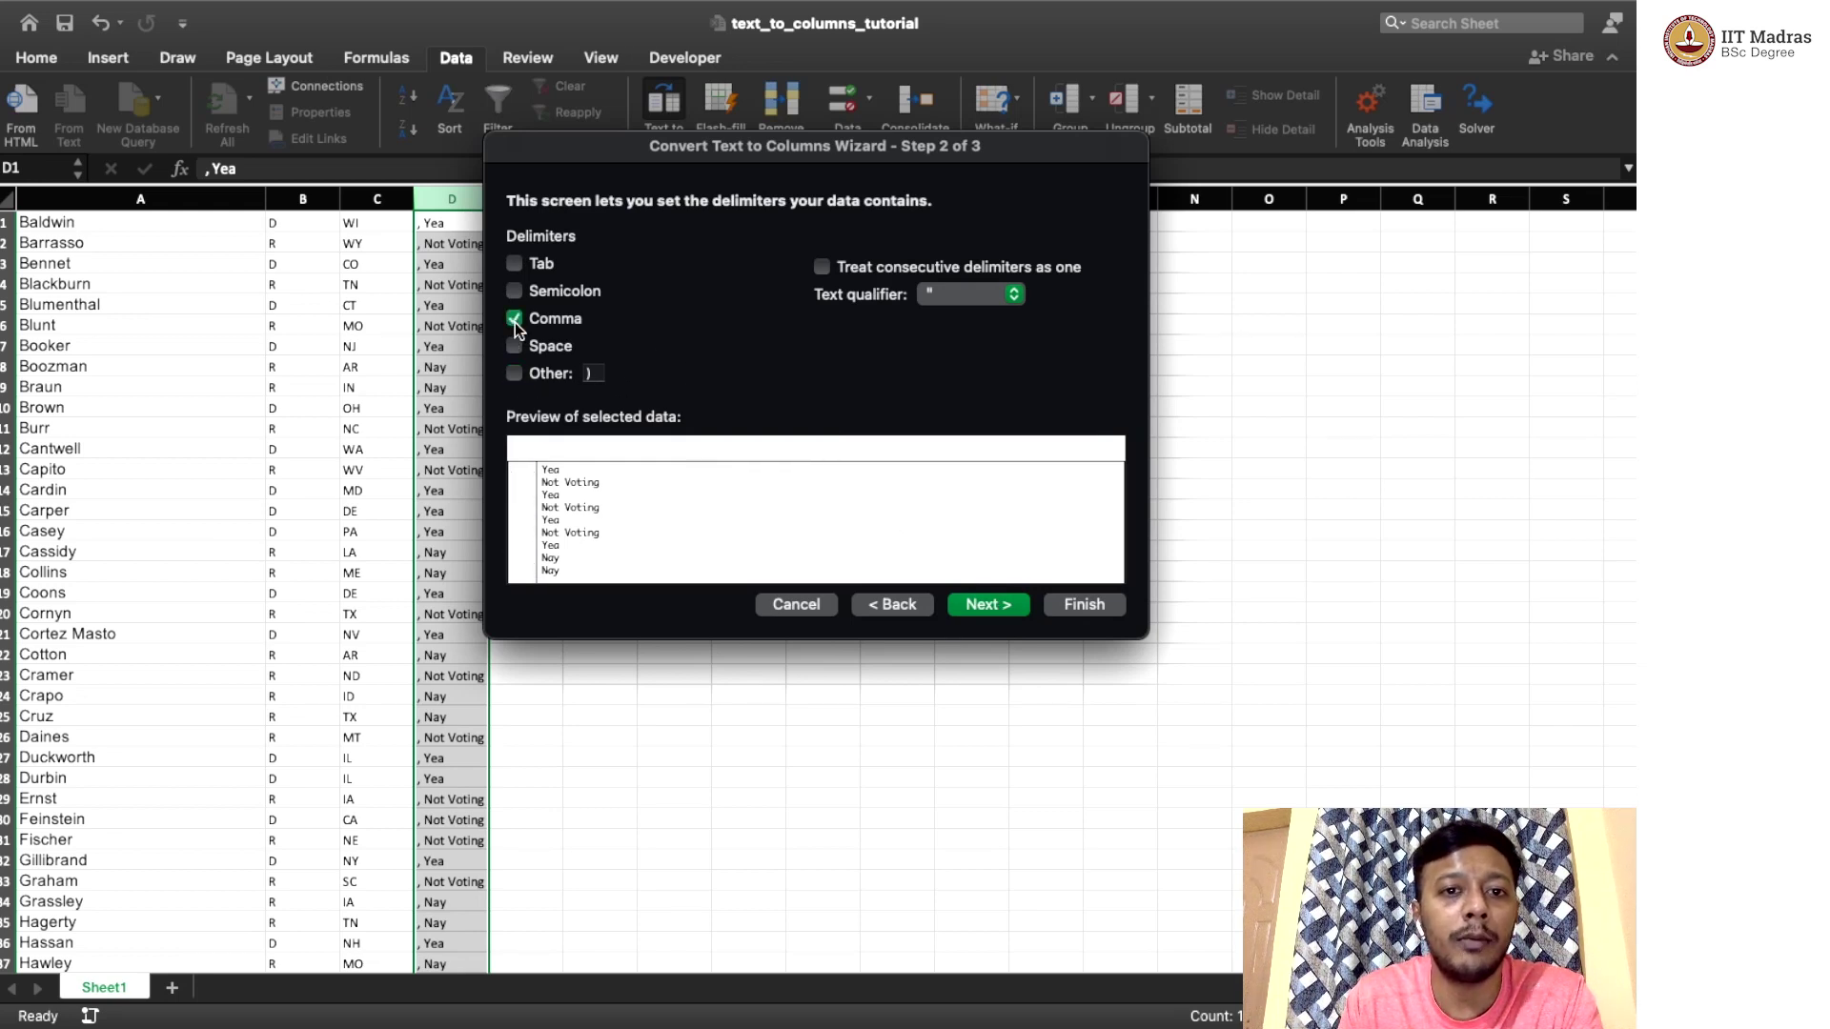
left_click(1007, 602)
left_click(1076, 603)
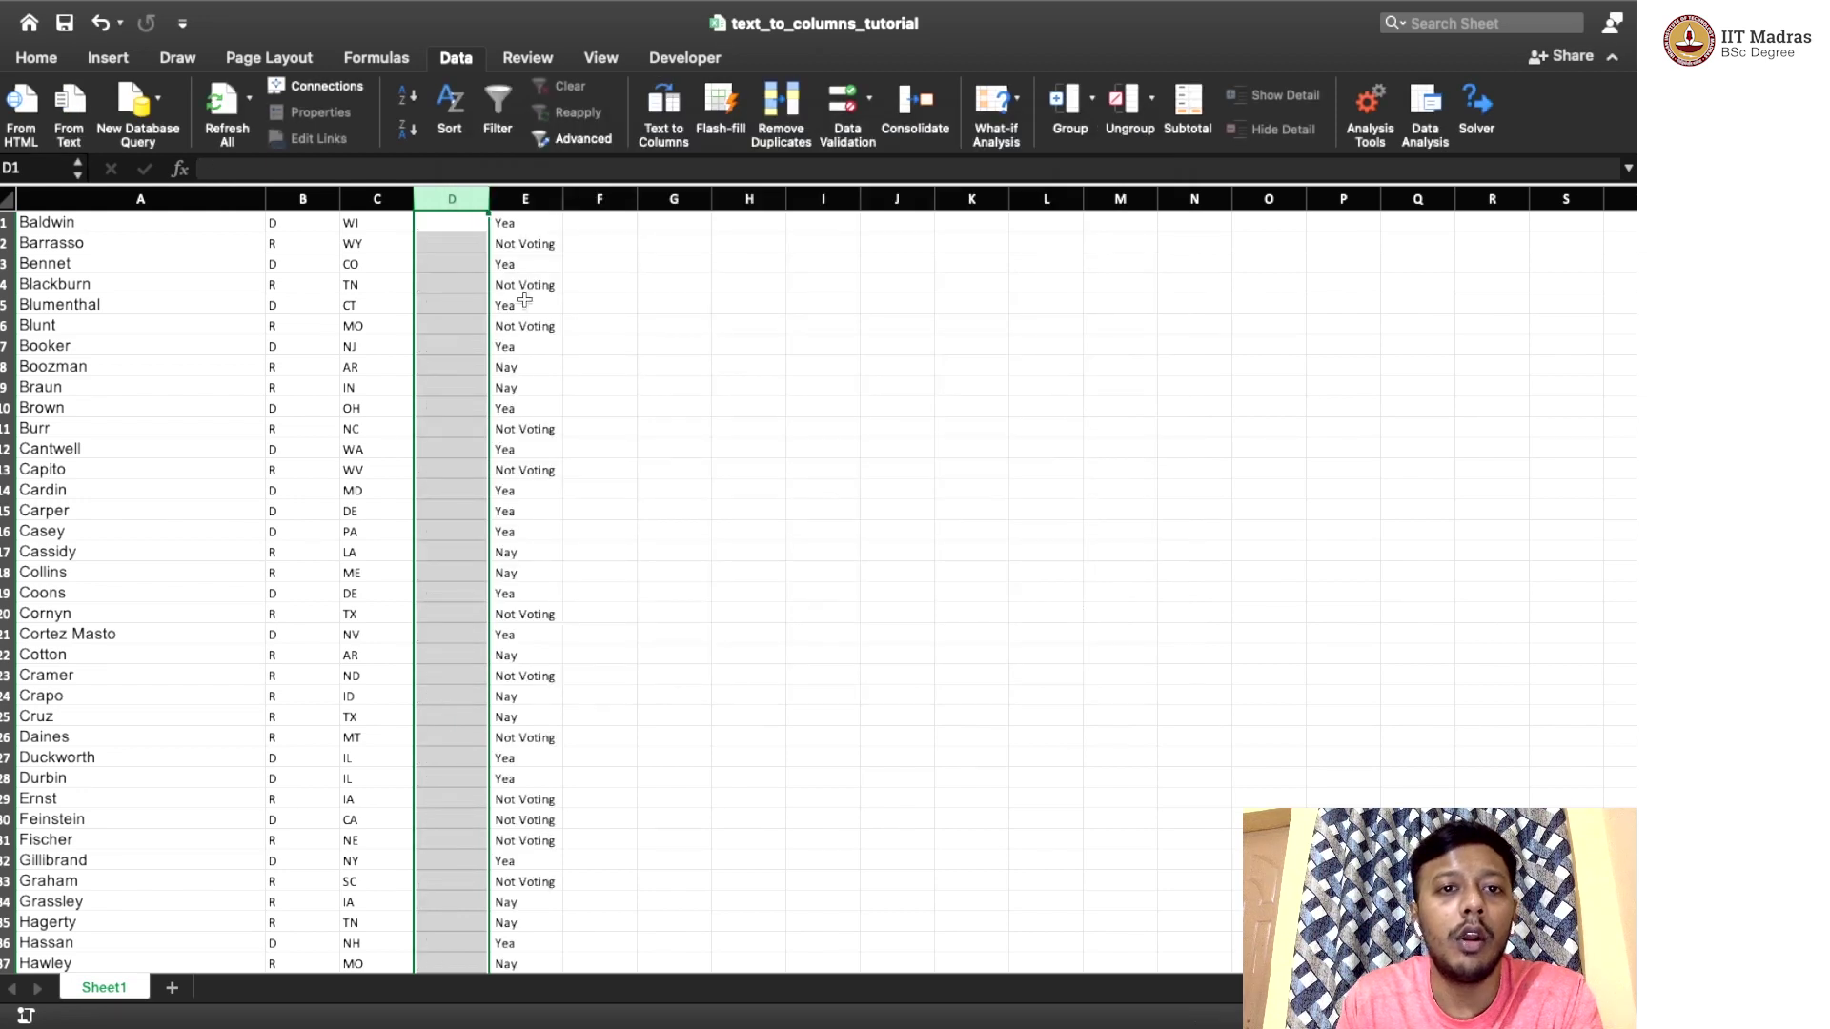
Delete the empty column D so the votes shift into column D.
left_click(458, 195)
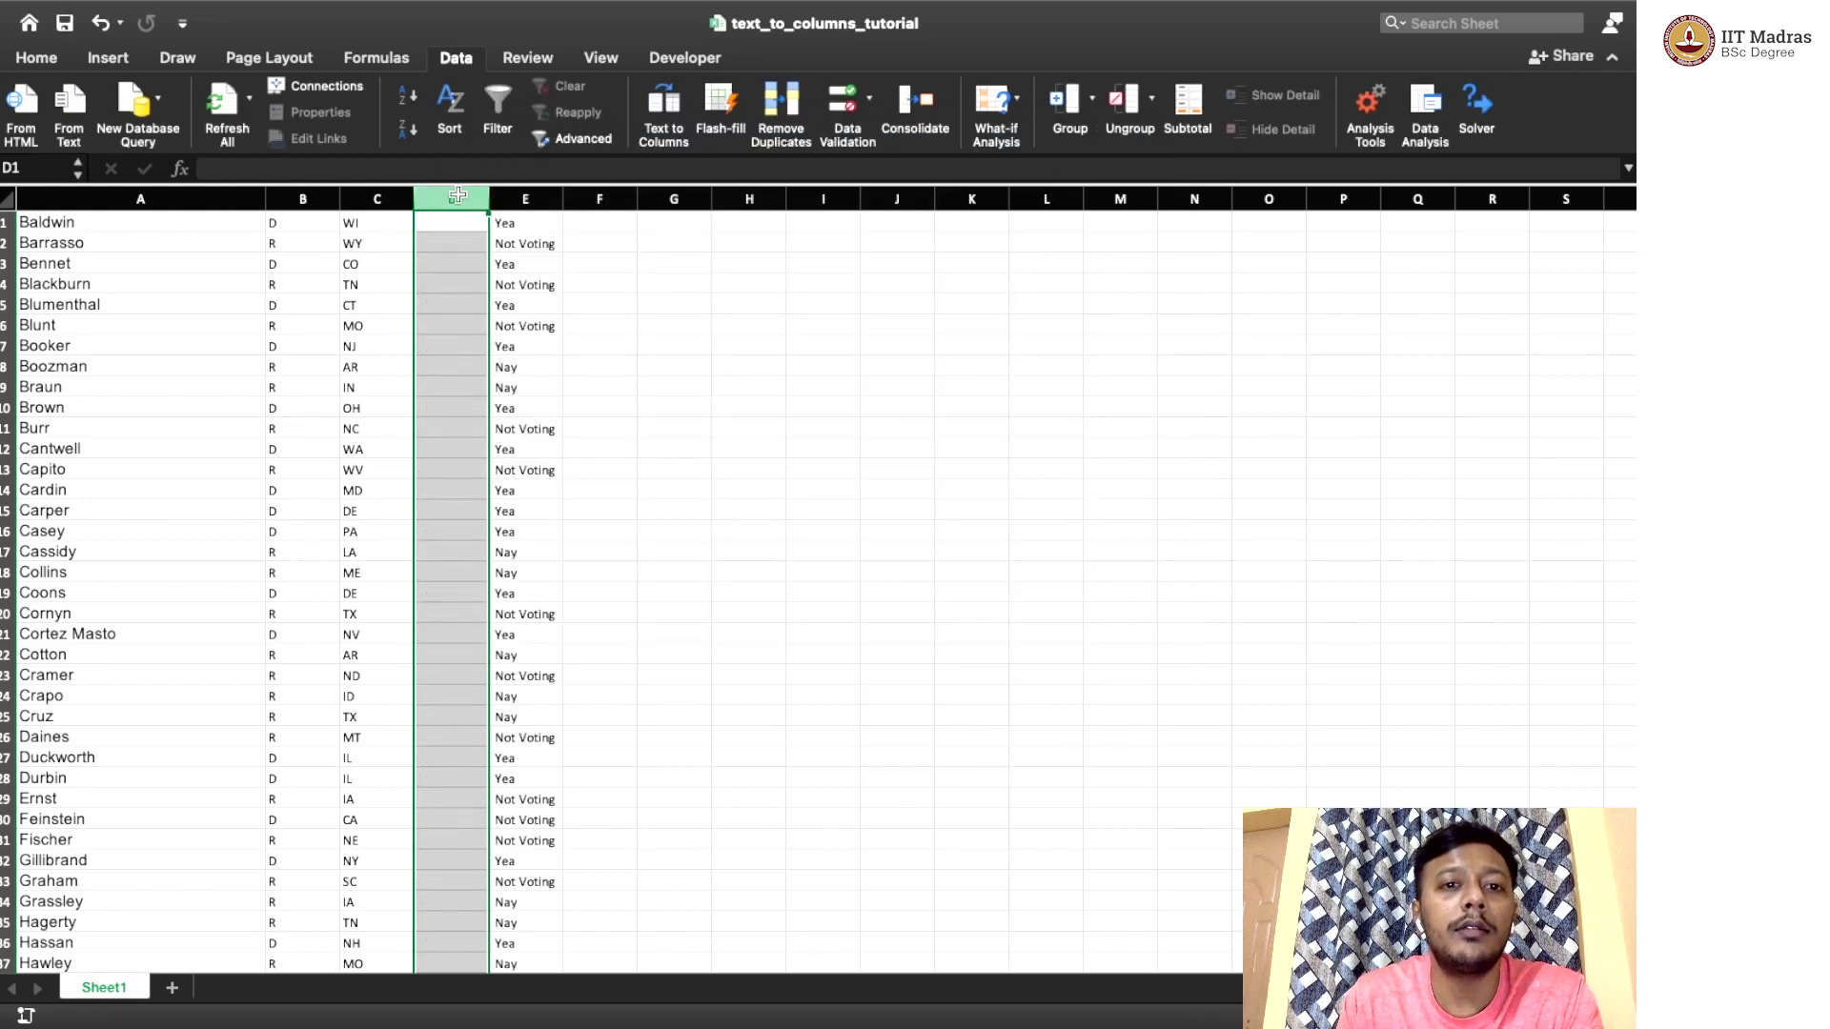
right_click(458, 195)
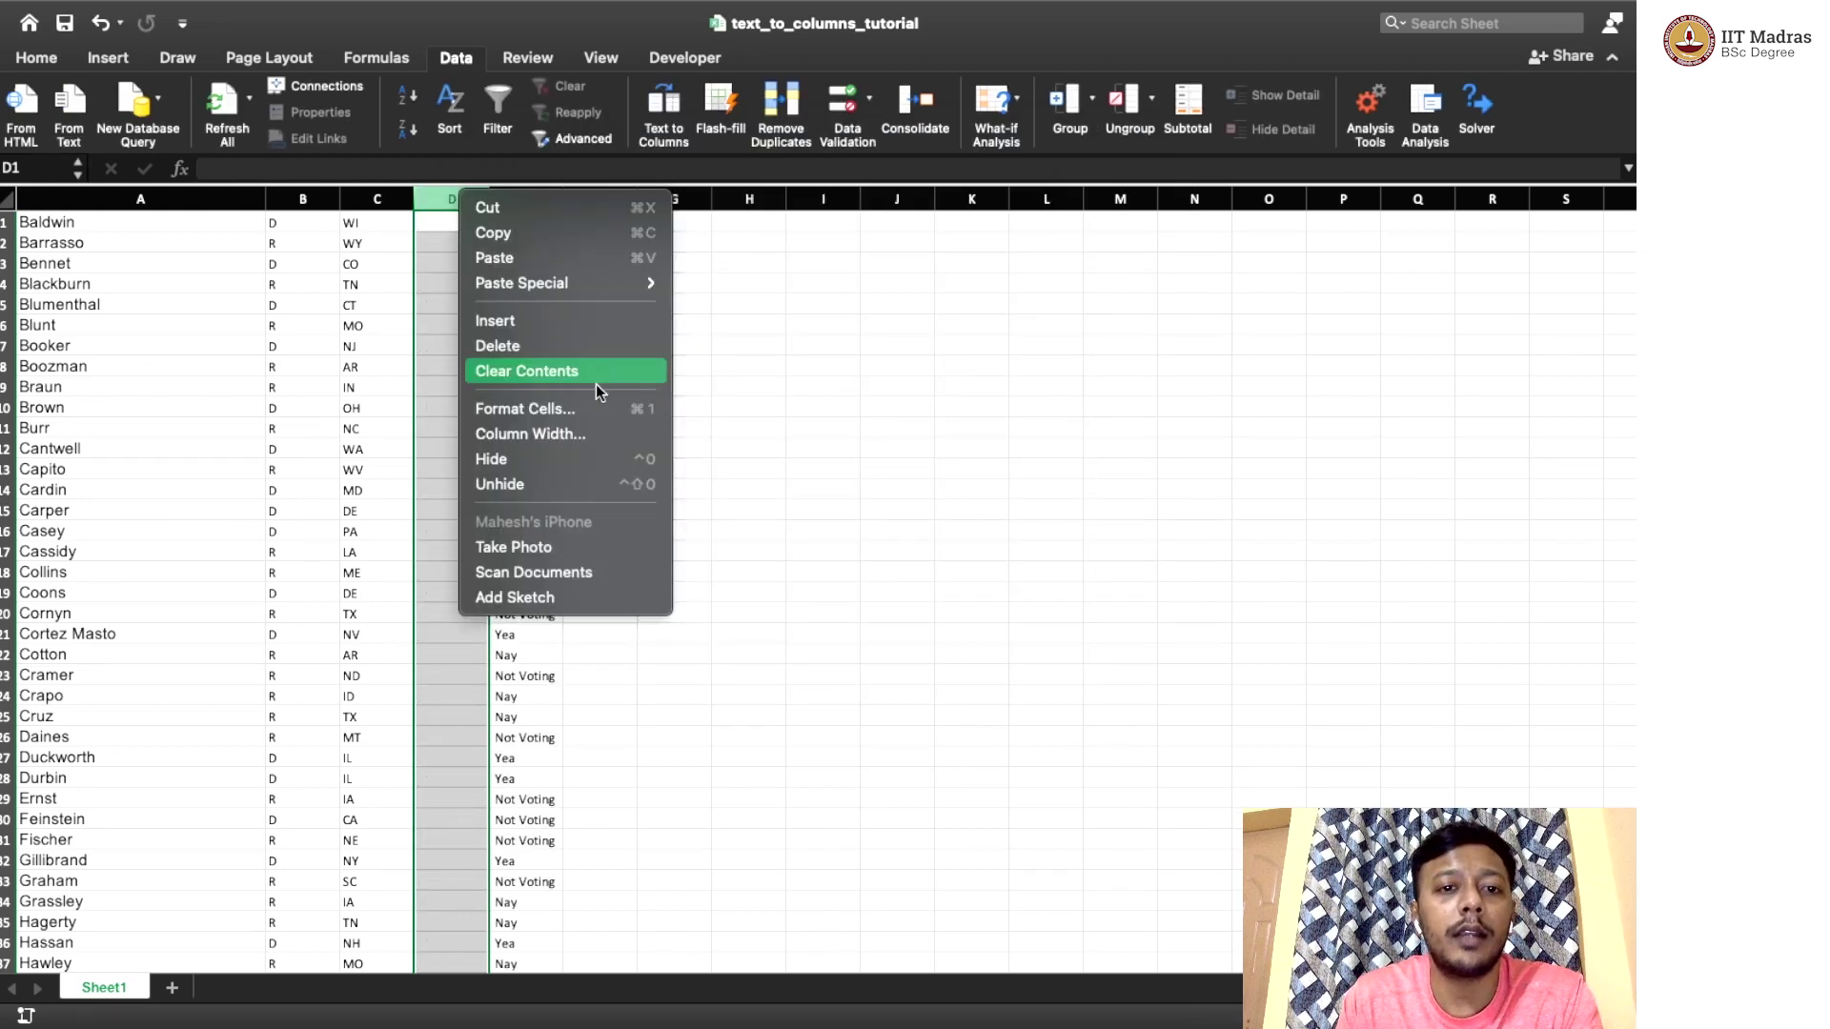
left_click(551, 345)
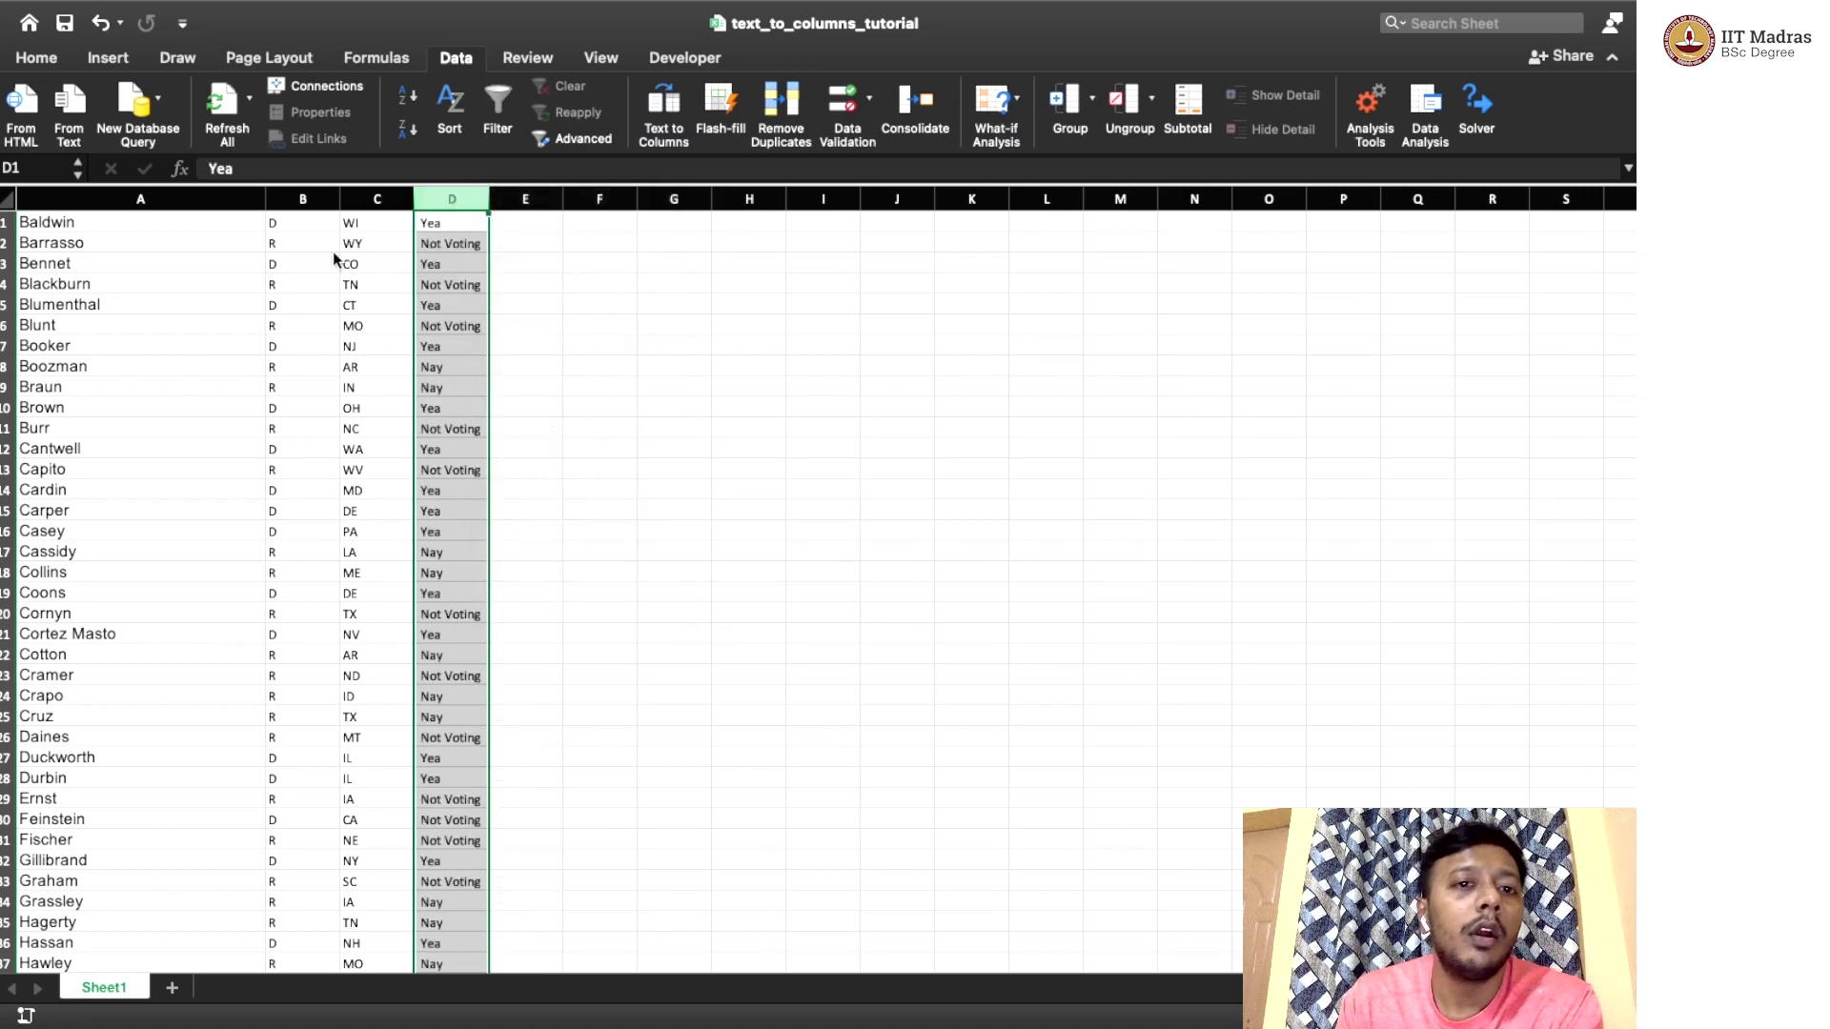
Copy column A's formatting onto columns B through D with Format Painter.
left_click(82, 198)
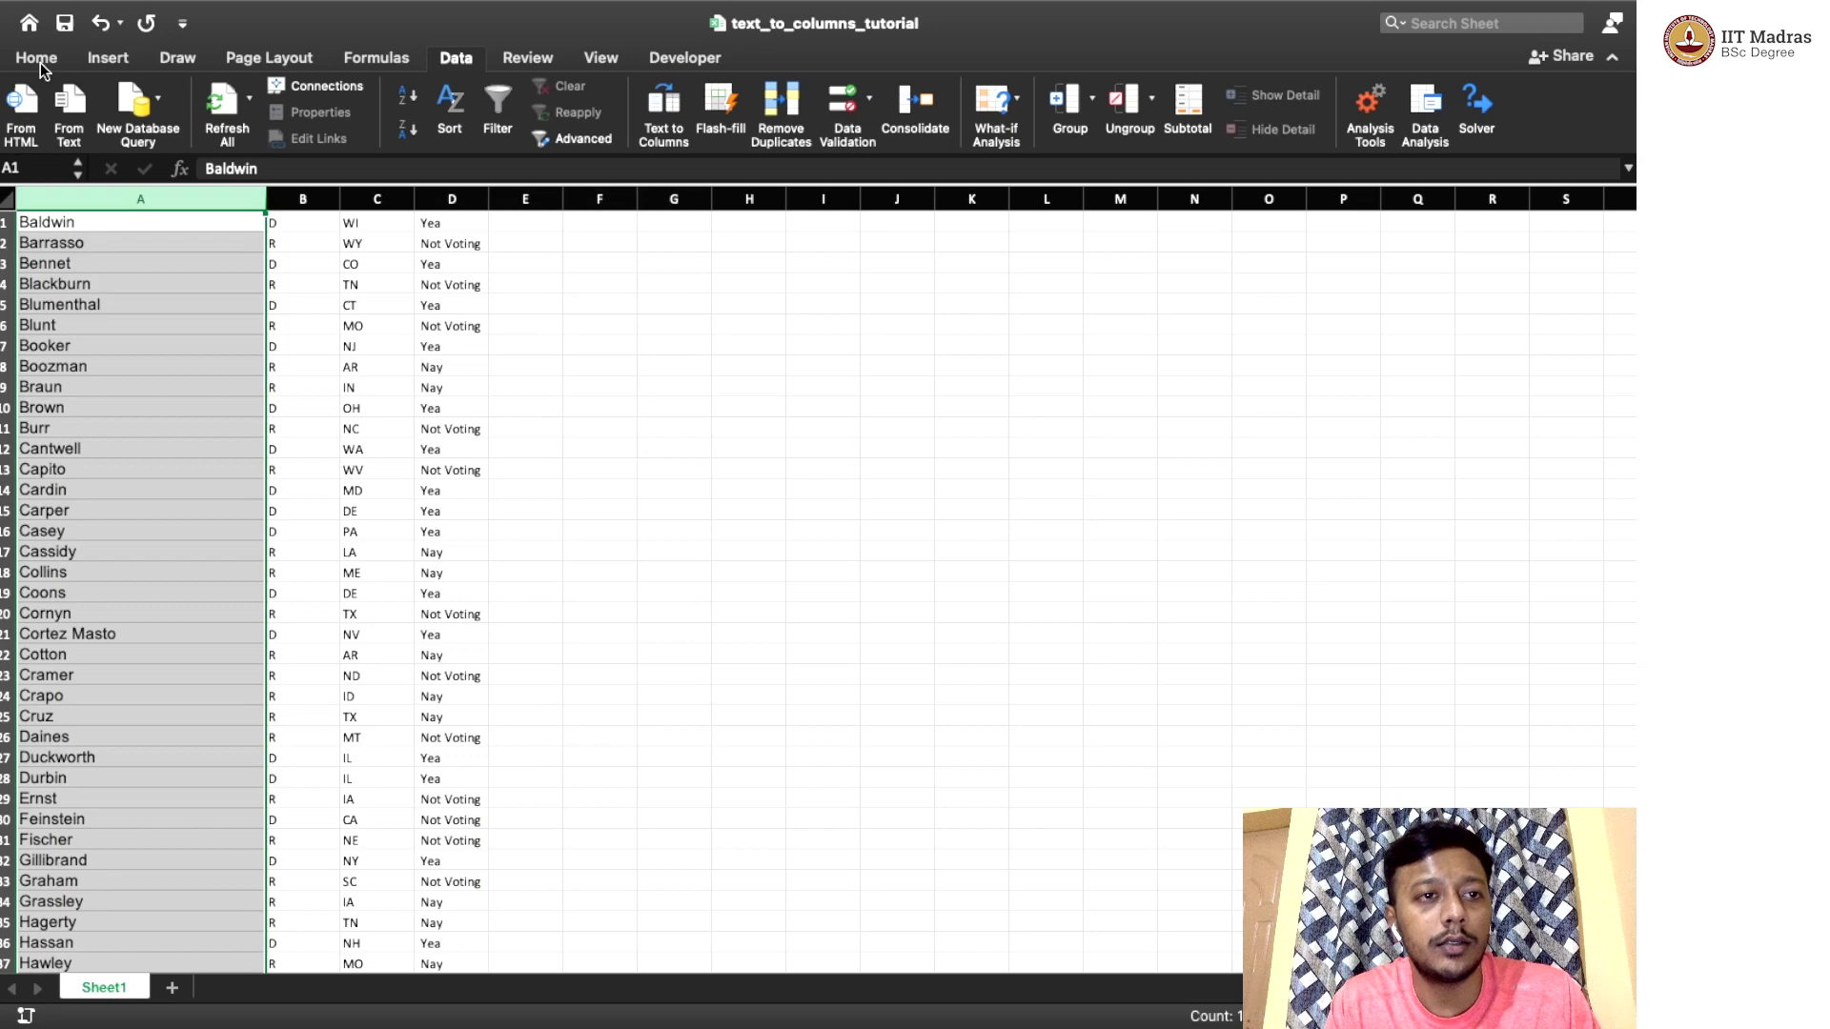
left_click(40, 61)
left_click(40, 61)
left_click(40, 61)
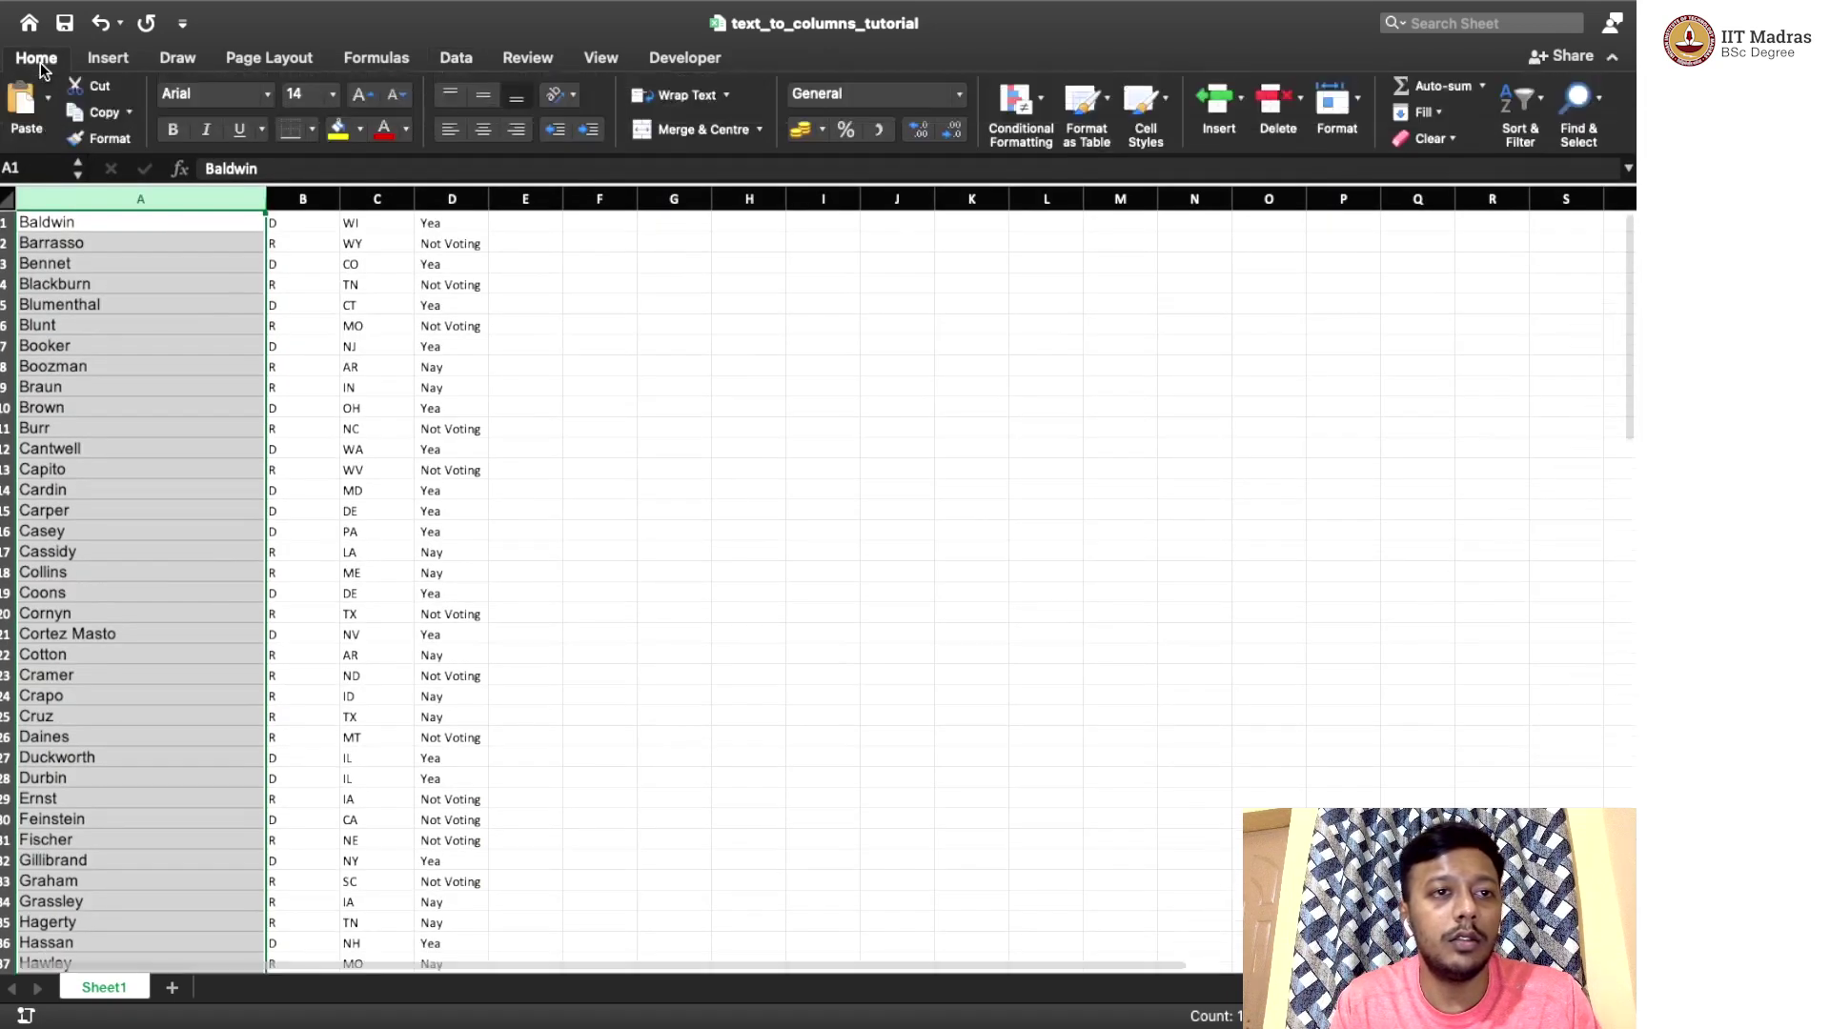
left_click(100, 138)
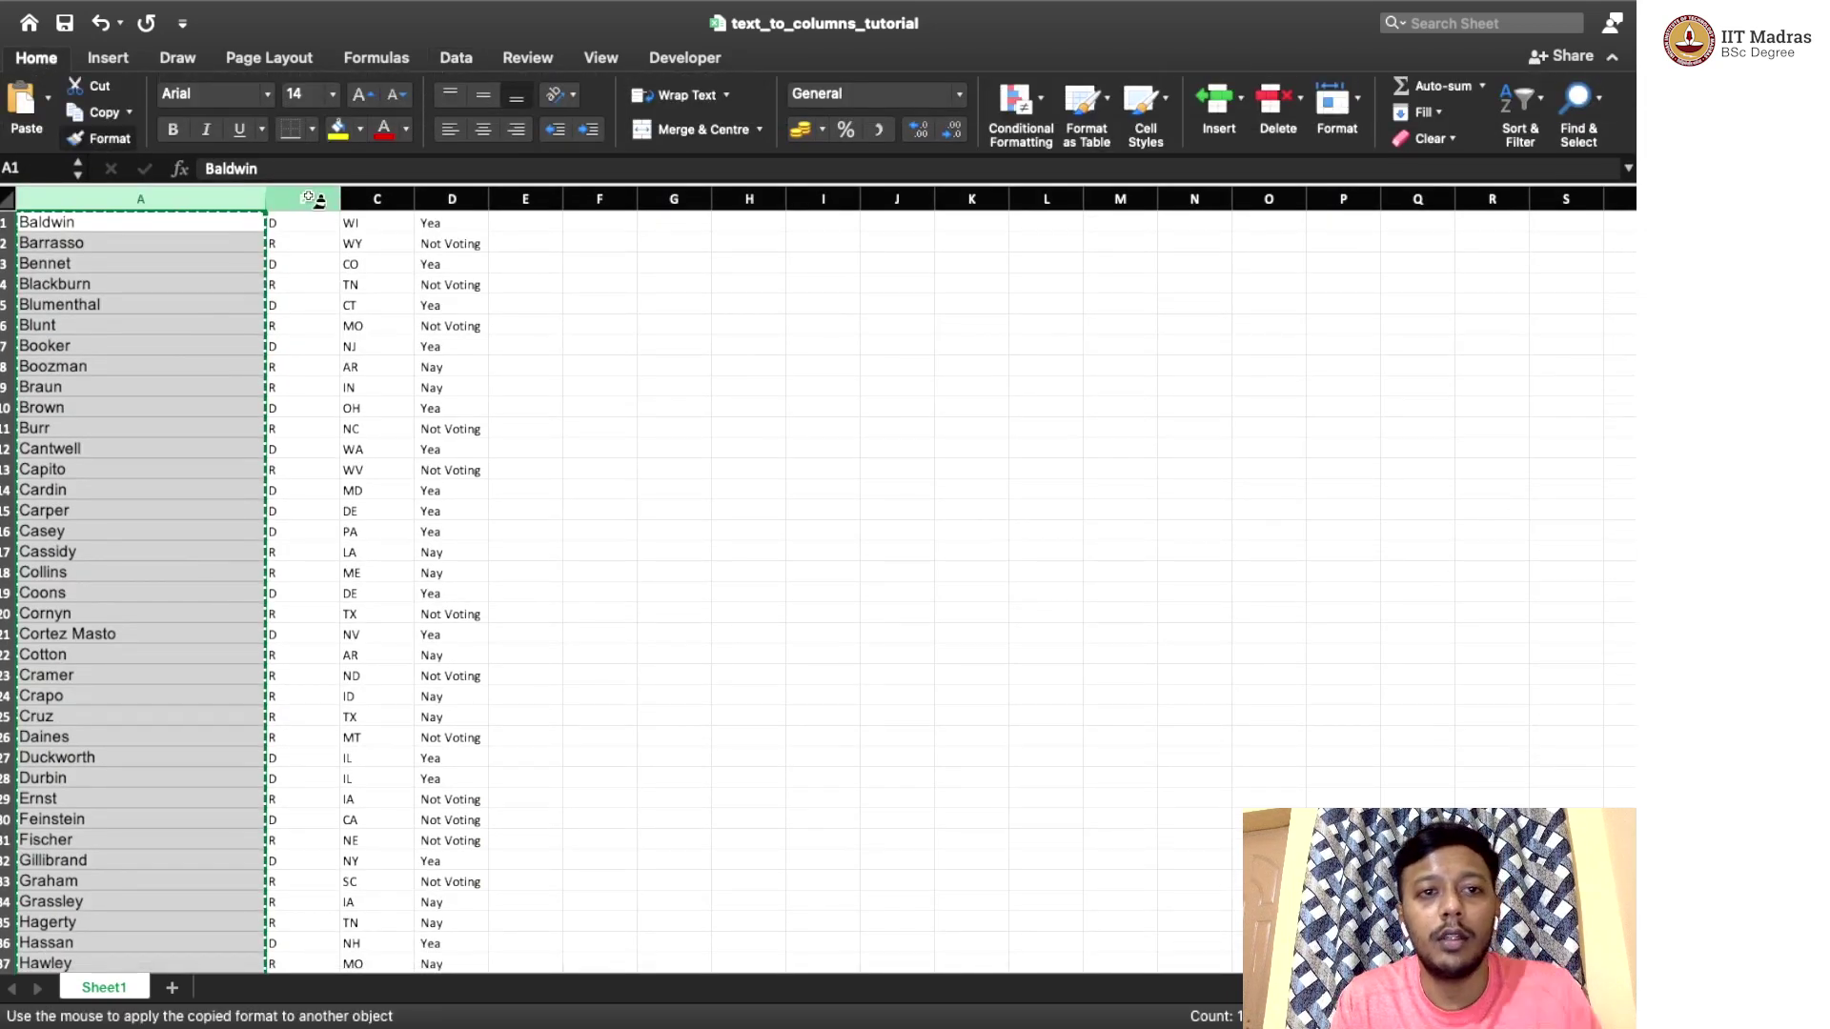
left_click_drag(314, 198, 482, 200)
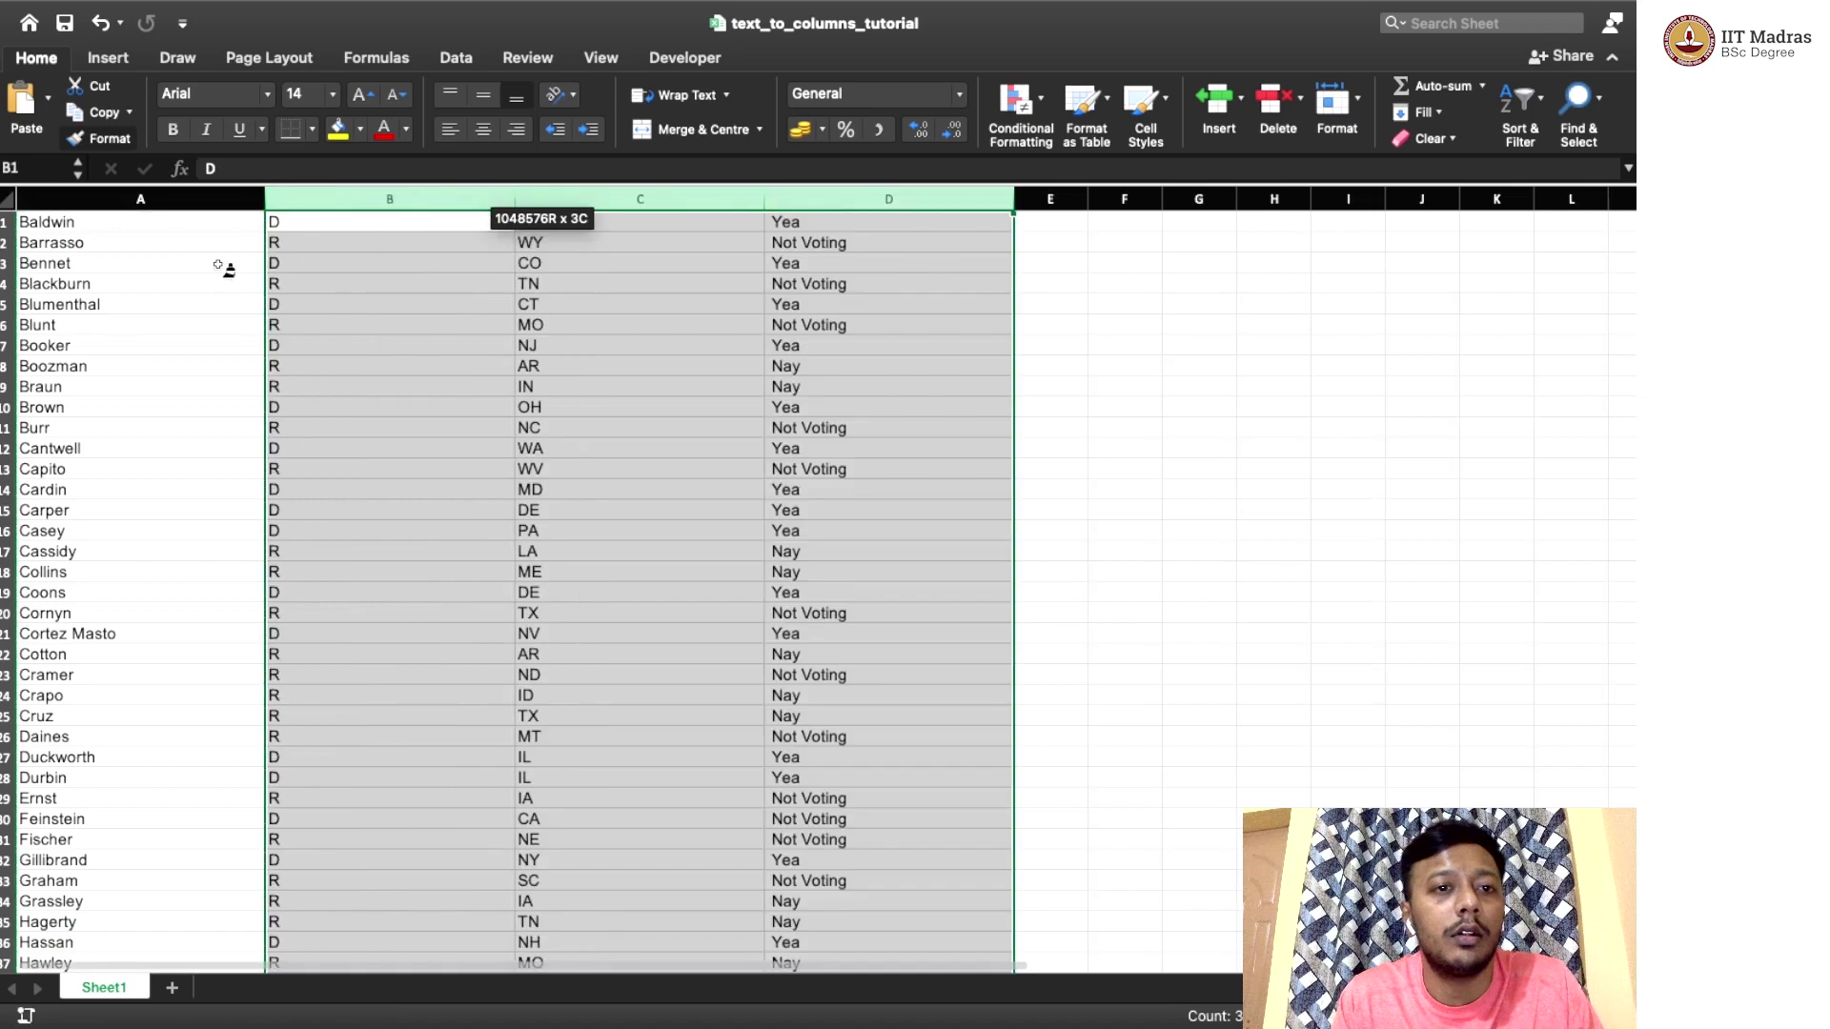
Insert an empty row above the data at row 1.
left_click(118, 265)
left_click(7, 221)
right_click(7, 221)
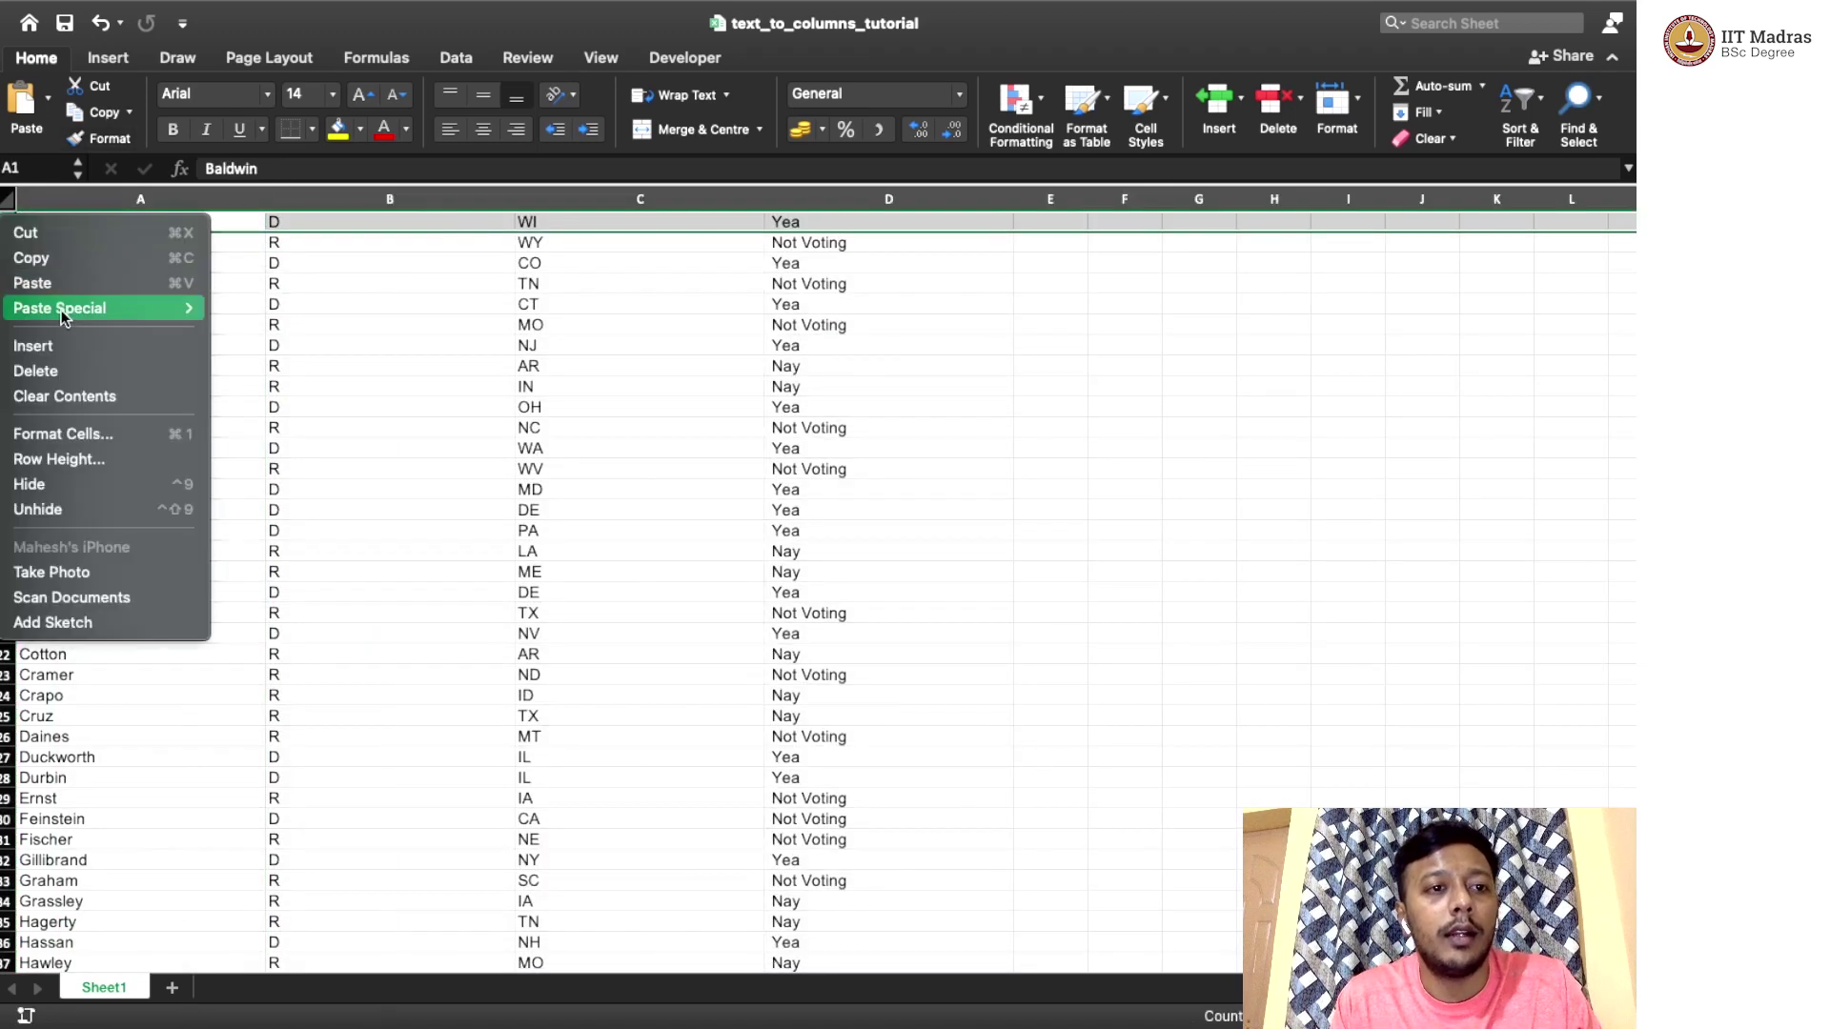
left_click(69, 348)
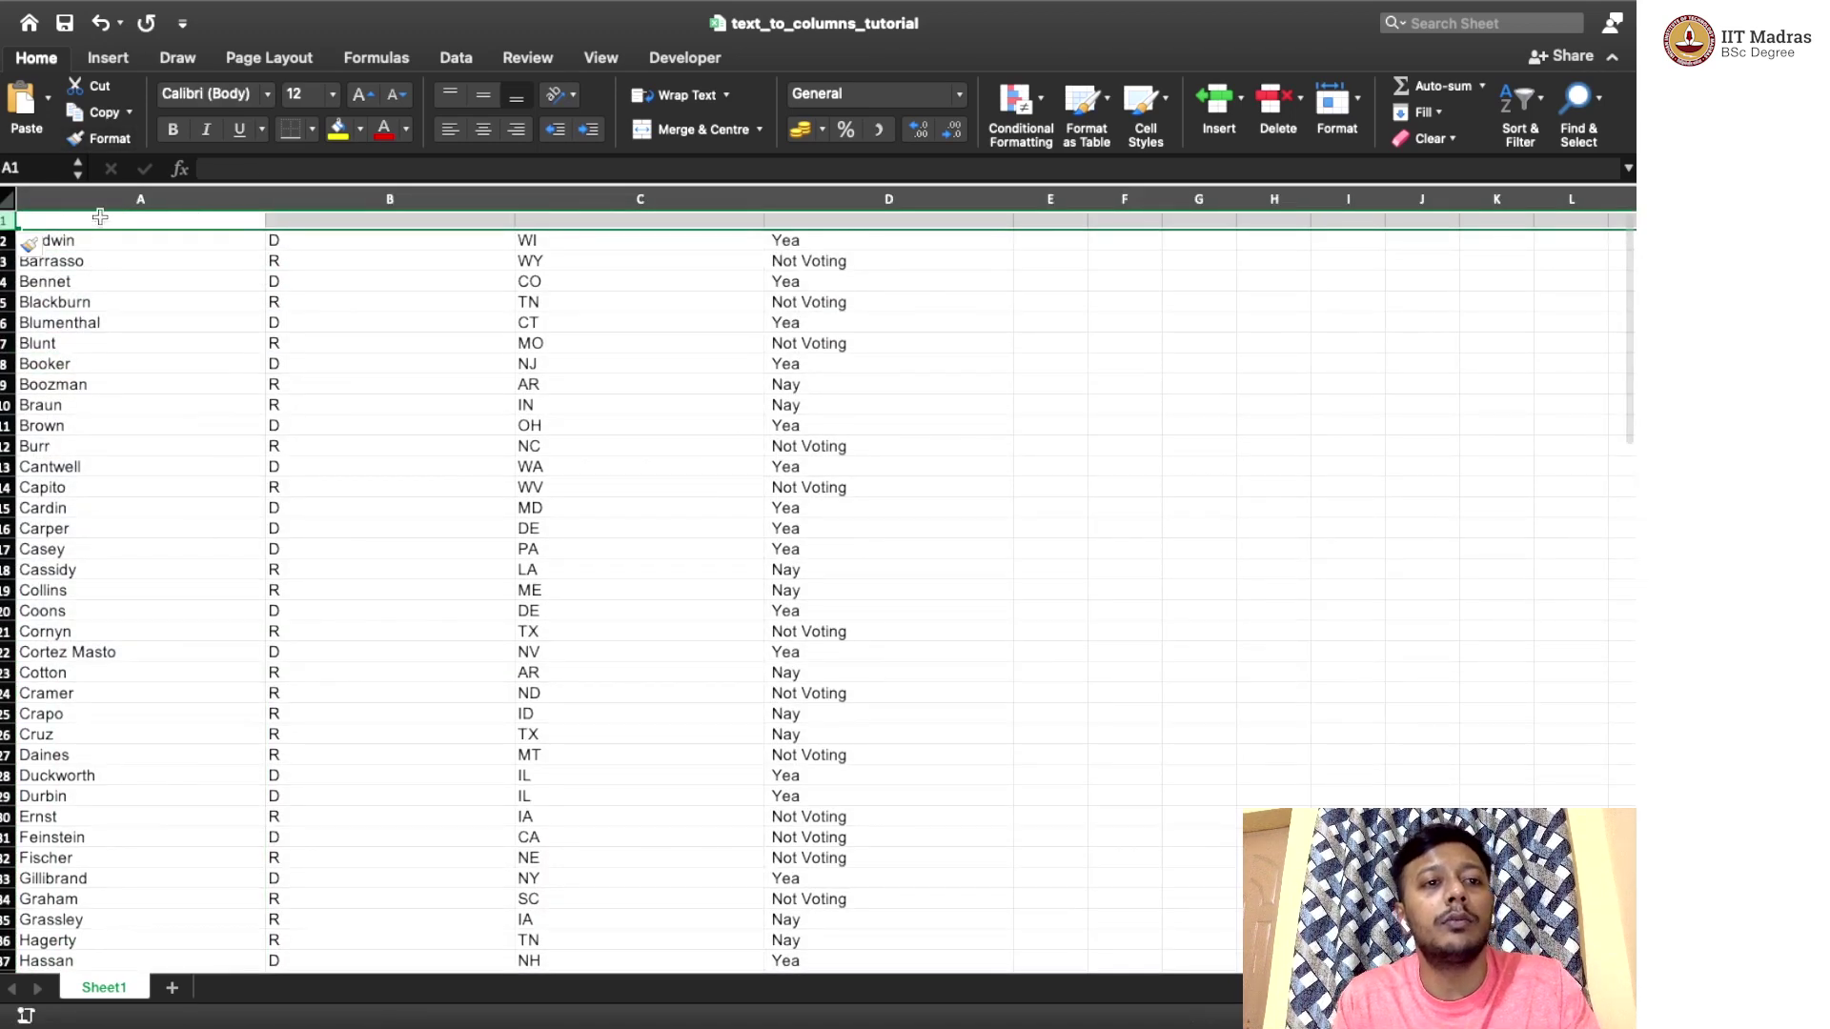
Enter the headers Senator, Party, State and Yea/Nay in cells A1 to D1.
left_click(100, 218)
type("Senator")
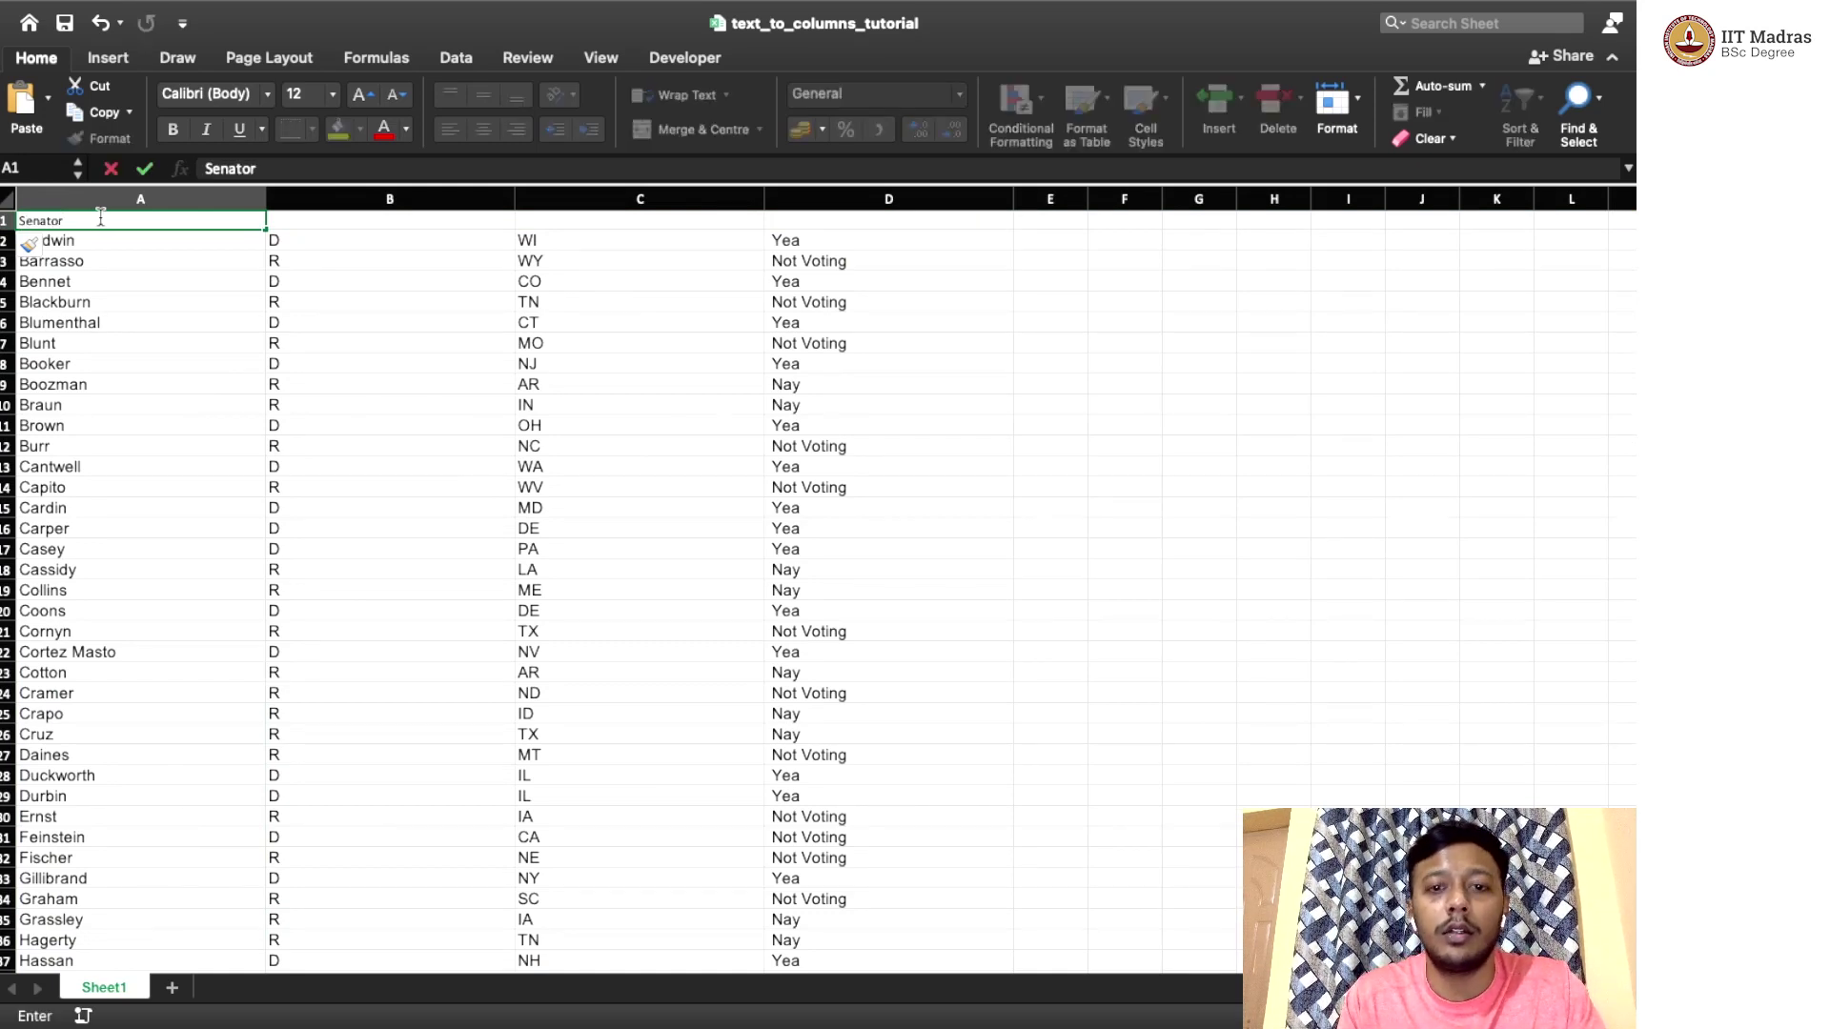
key("Tab")
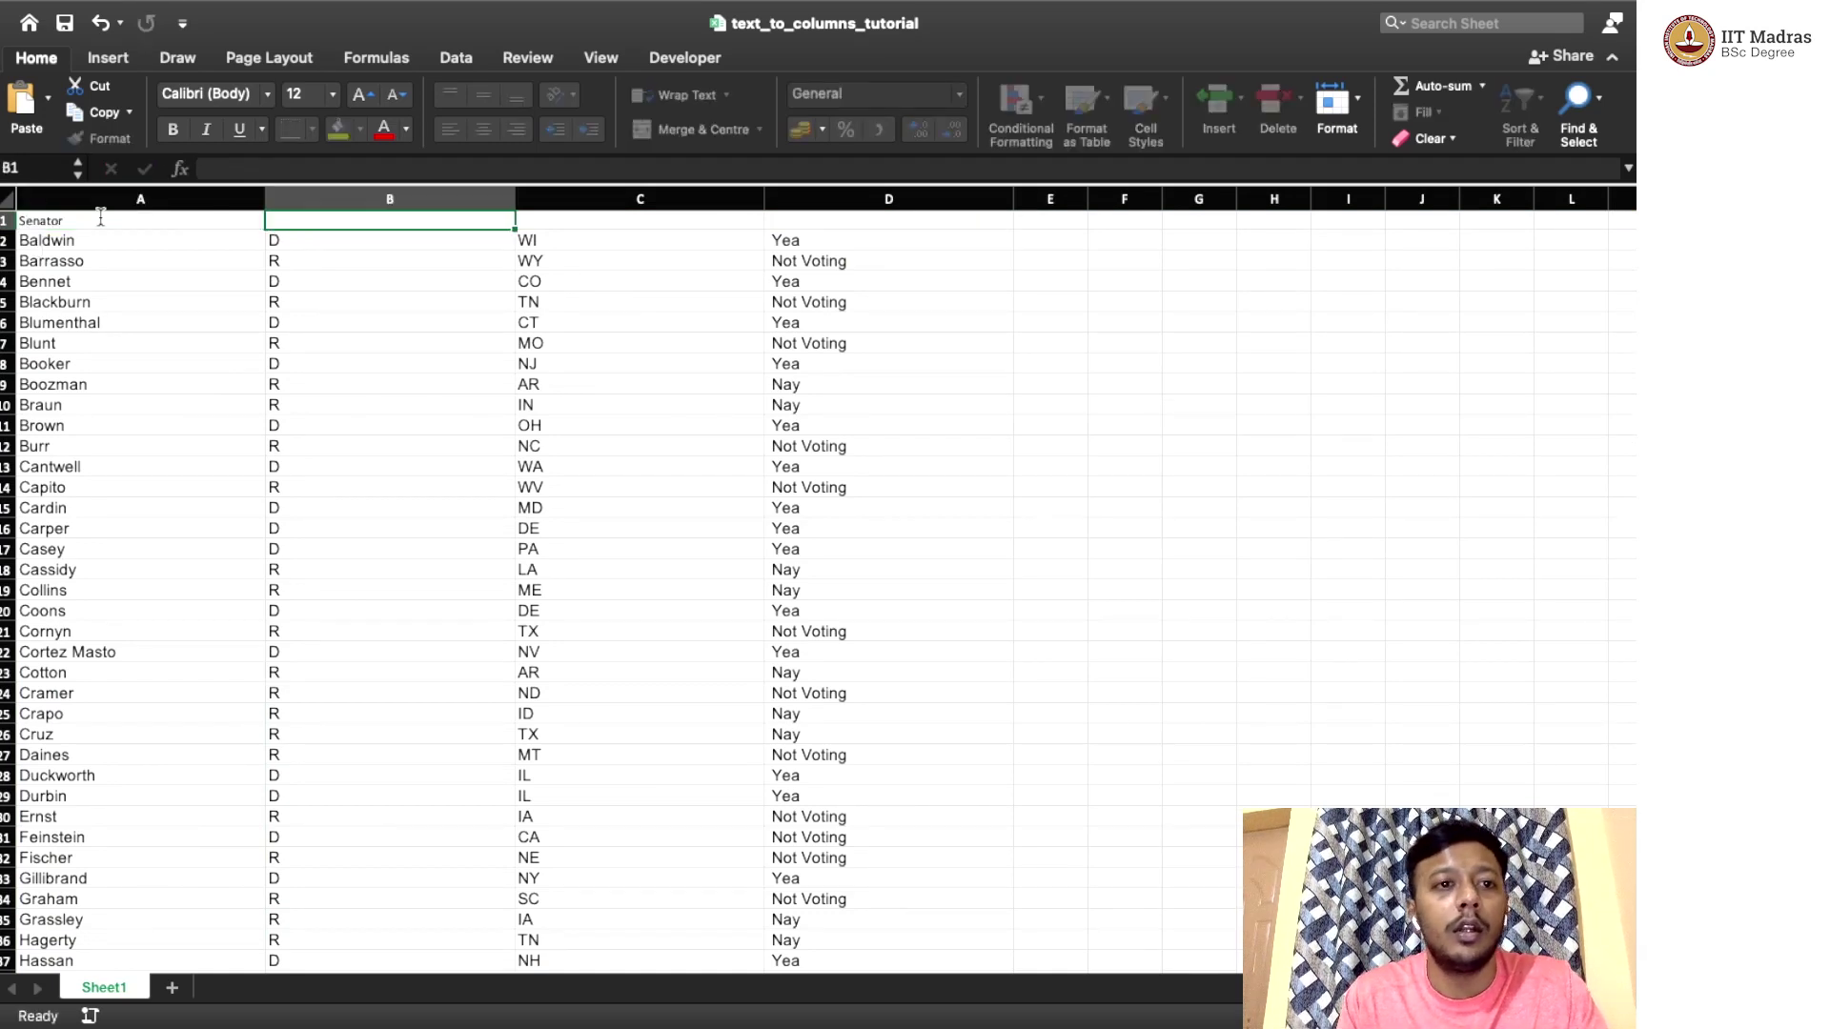
type("Party")
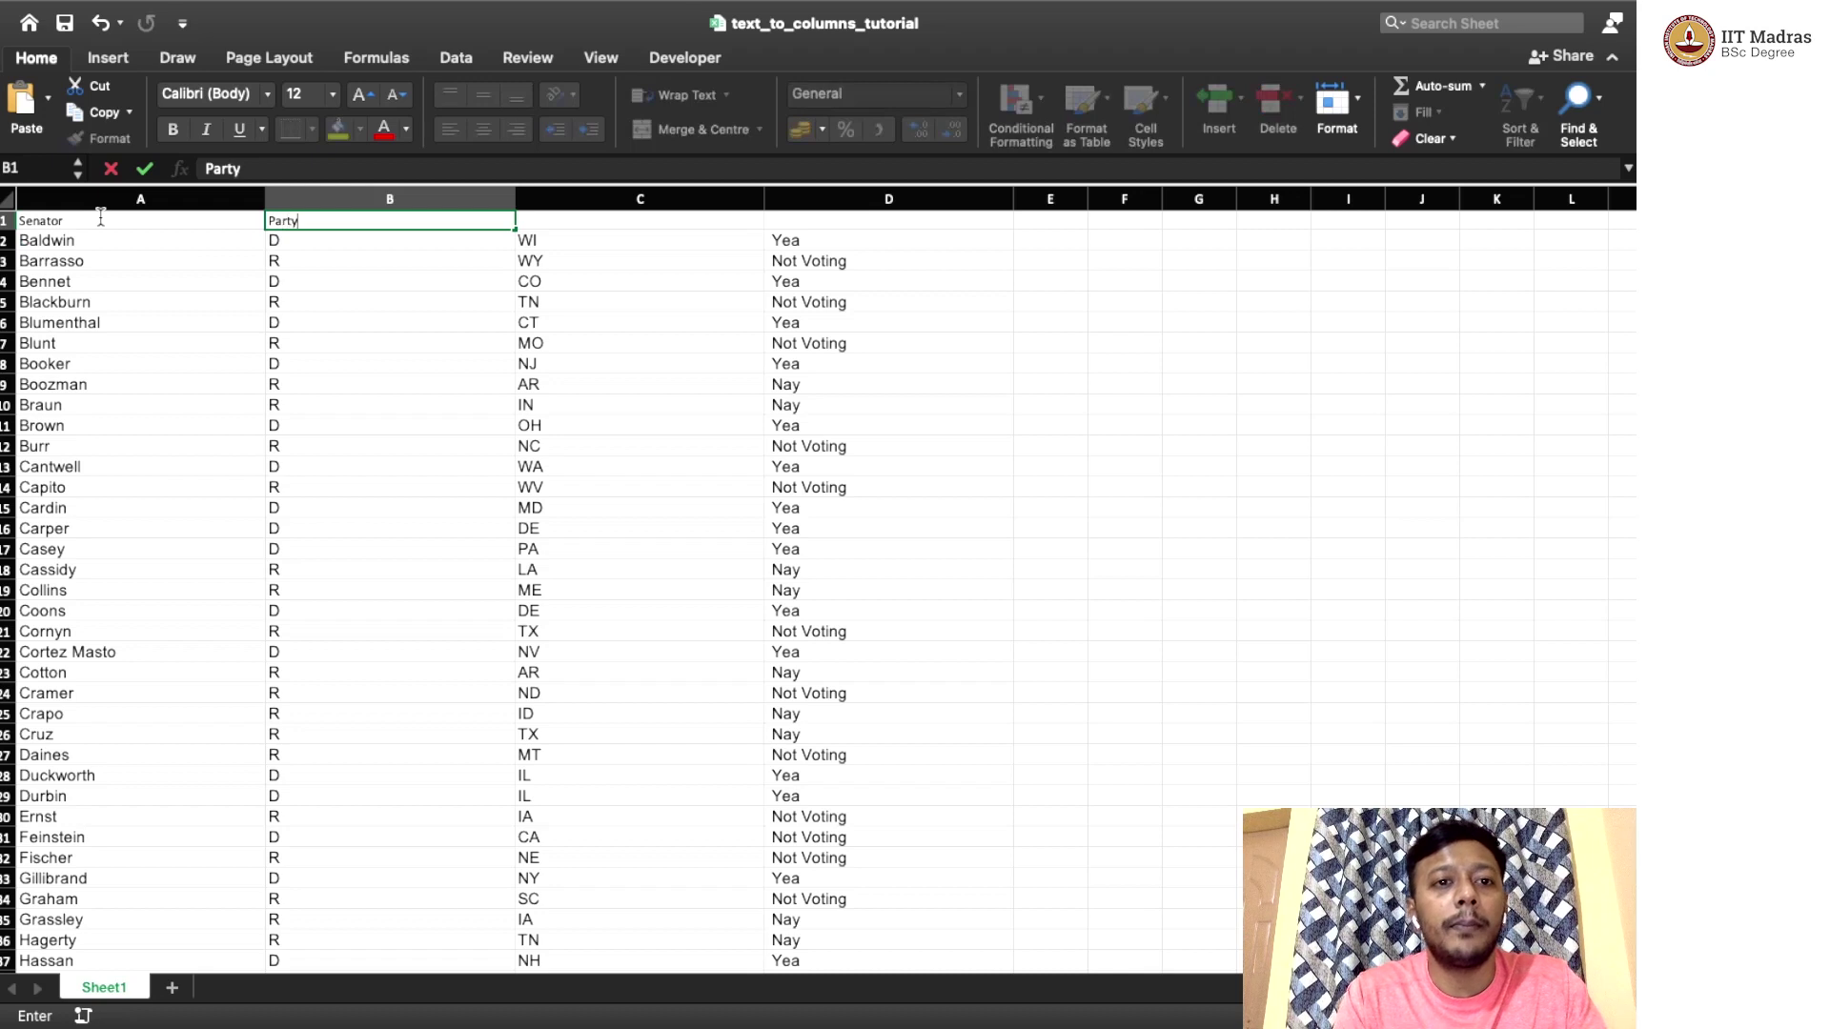
key("Tab")
type("State")
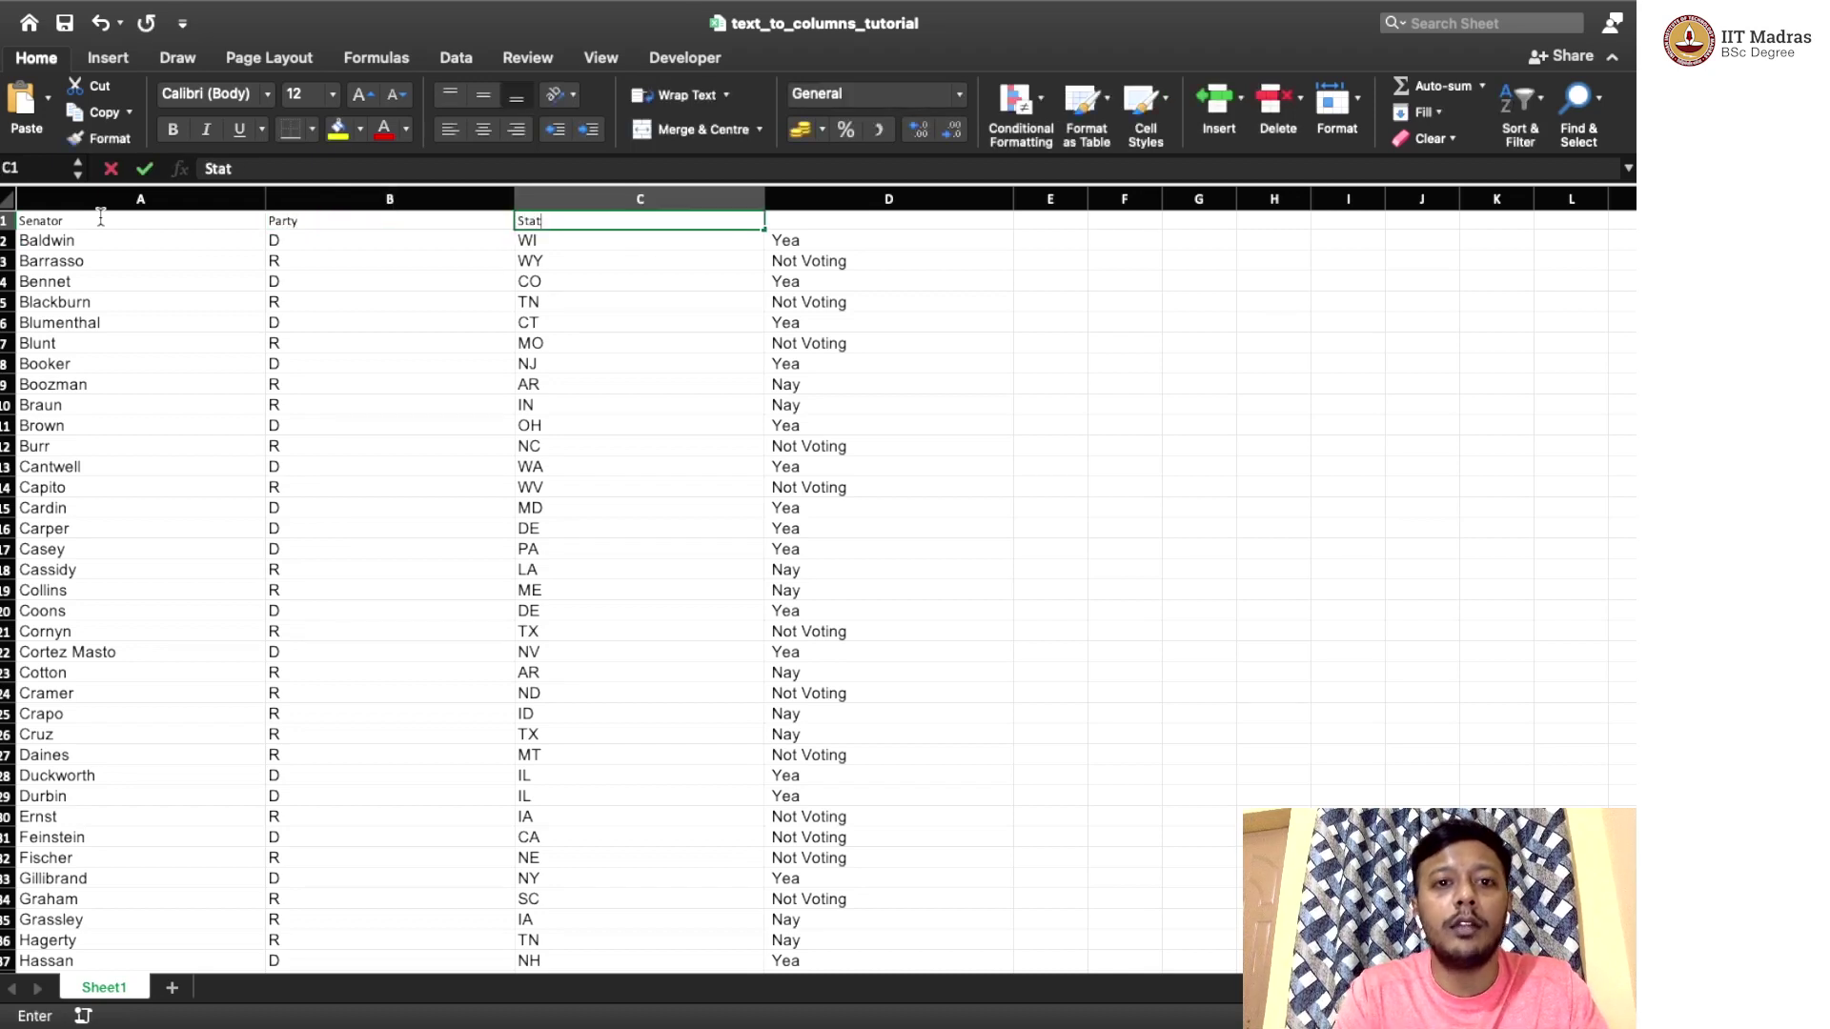
key("Tab")
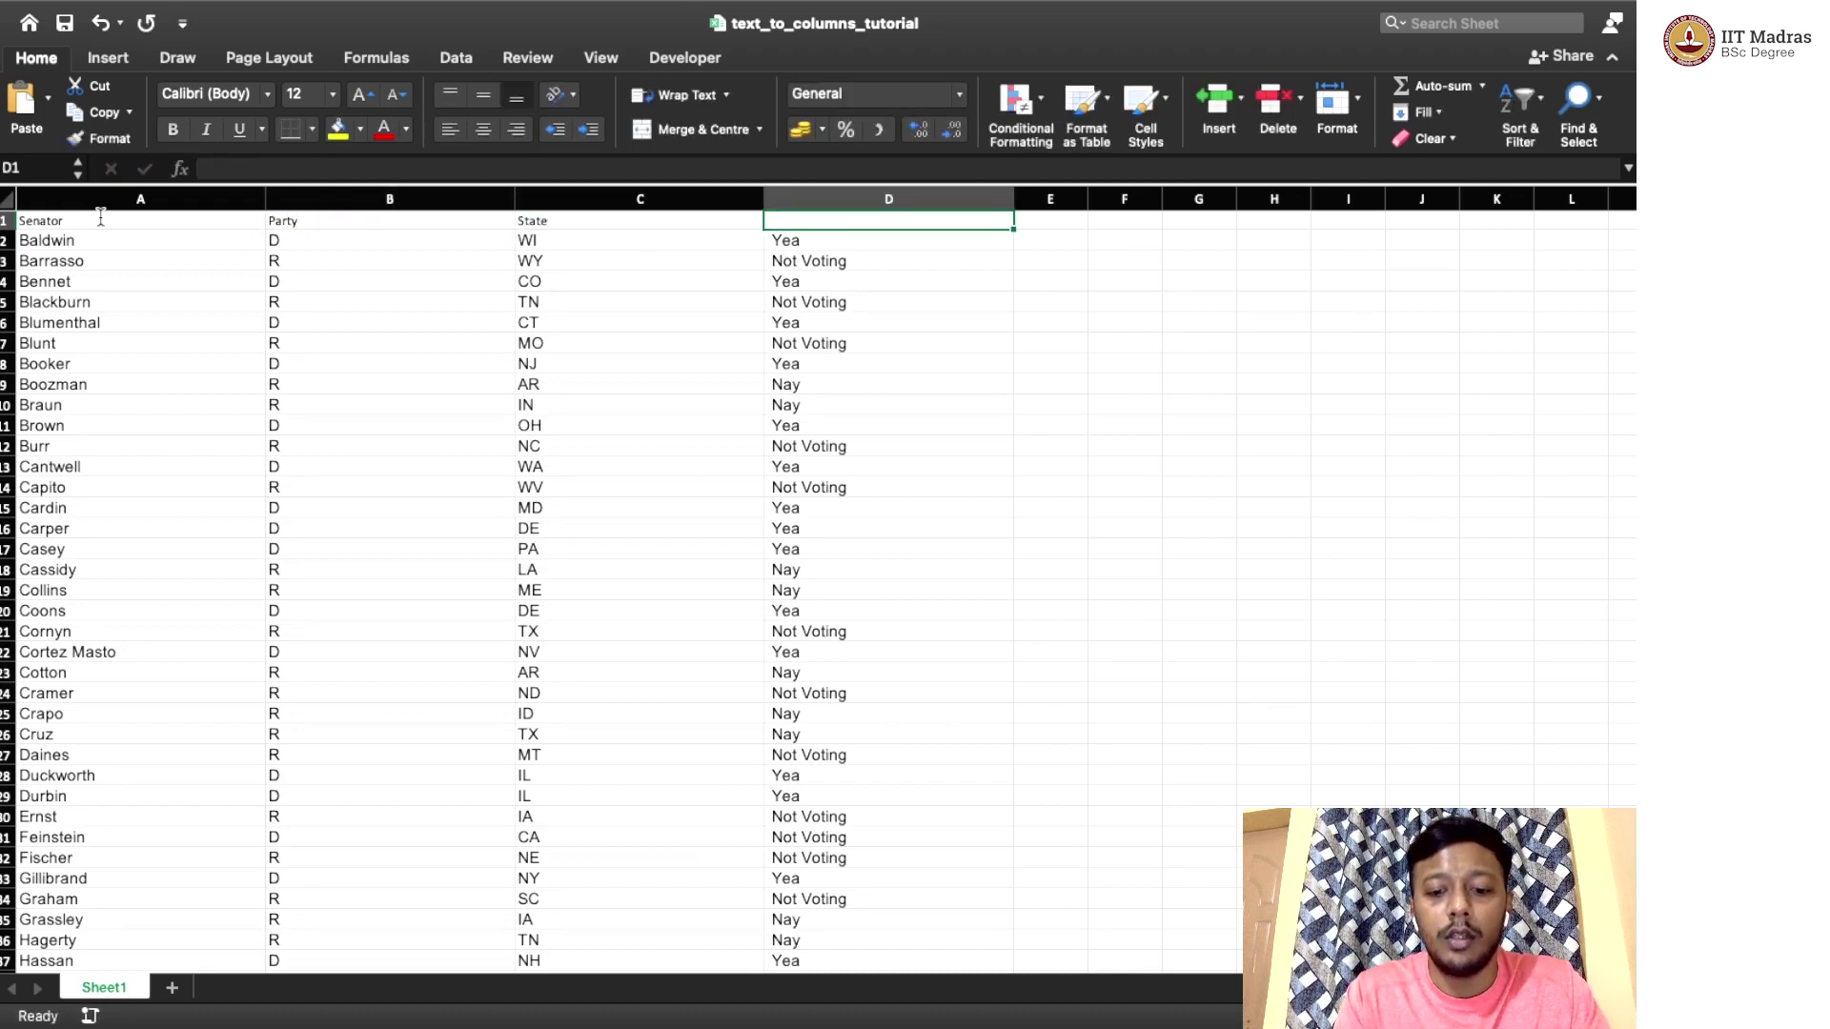
type("Yea/")
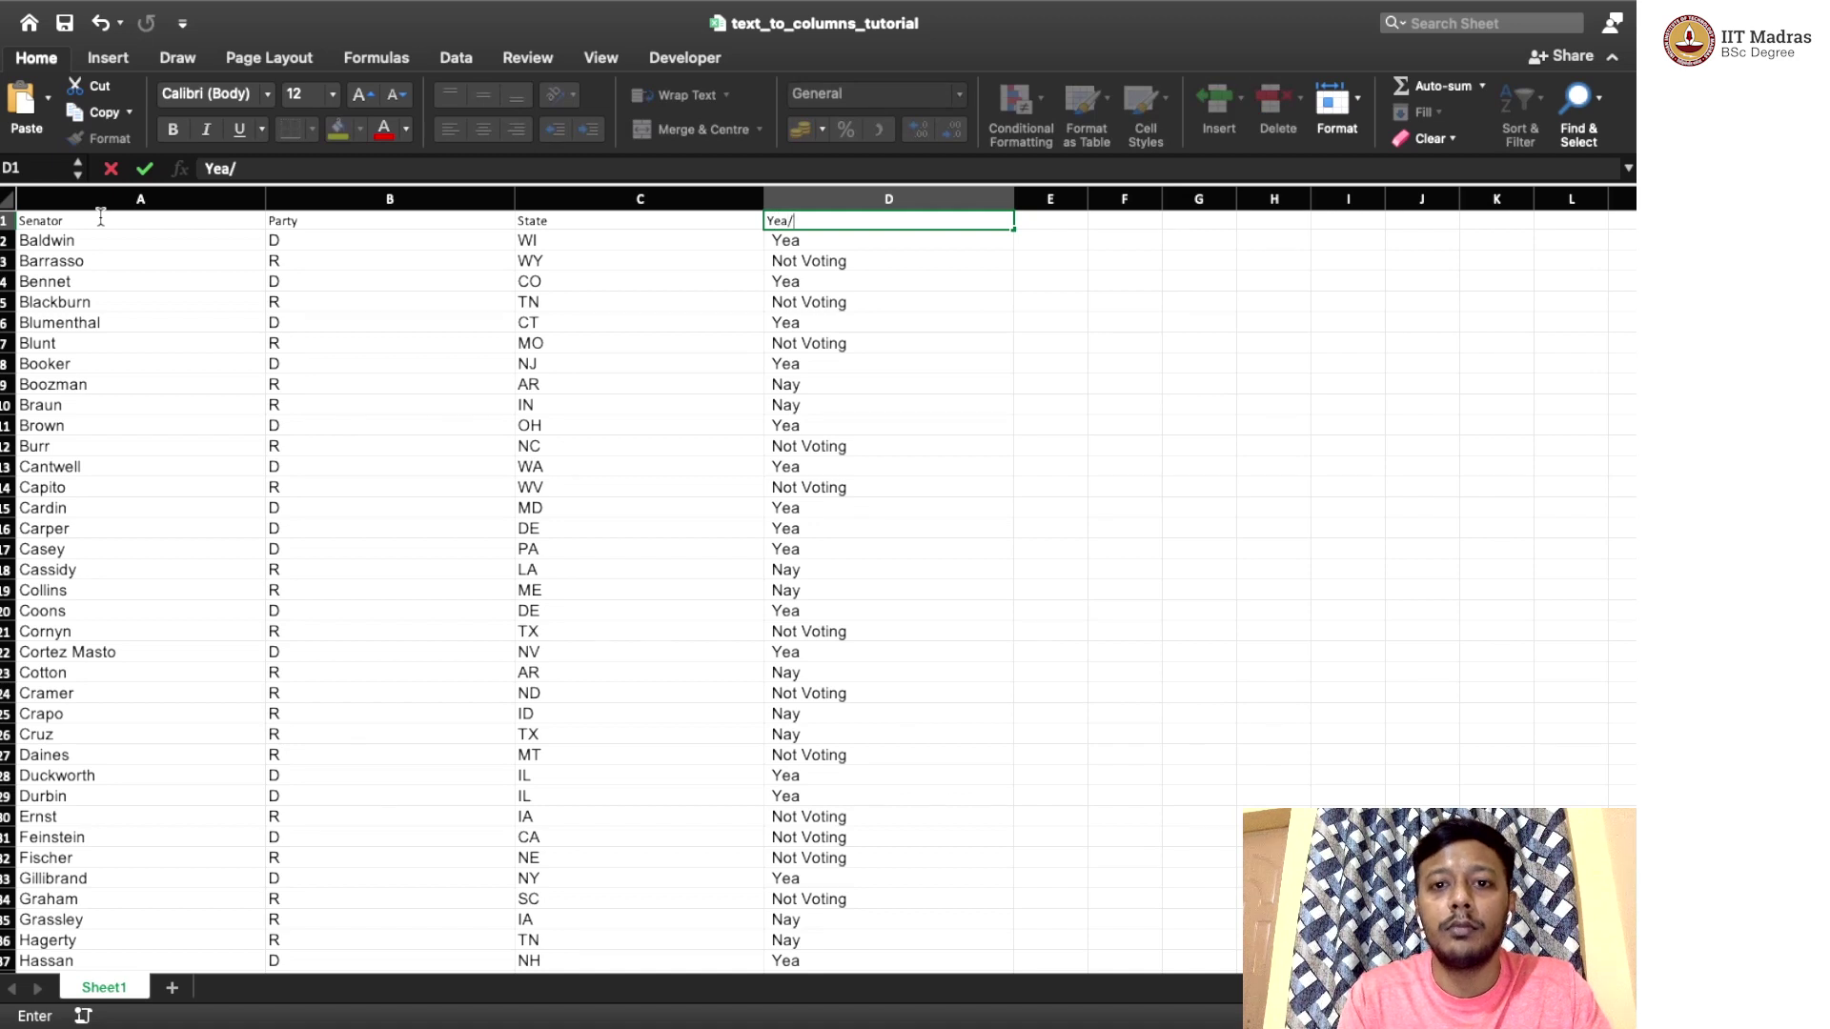
type("Nay")
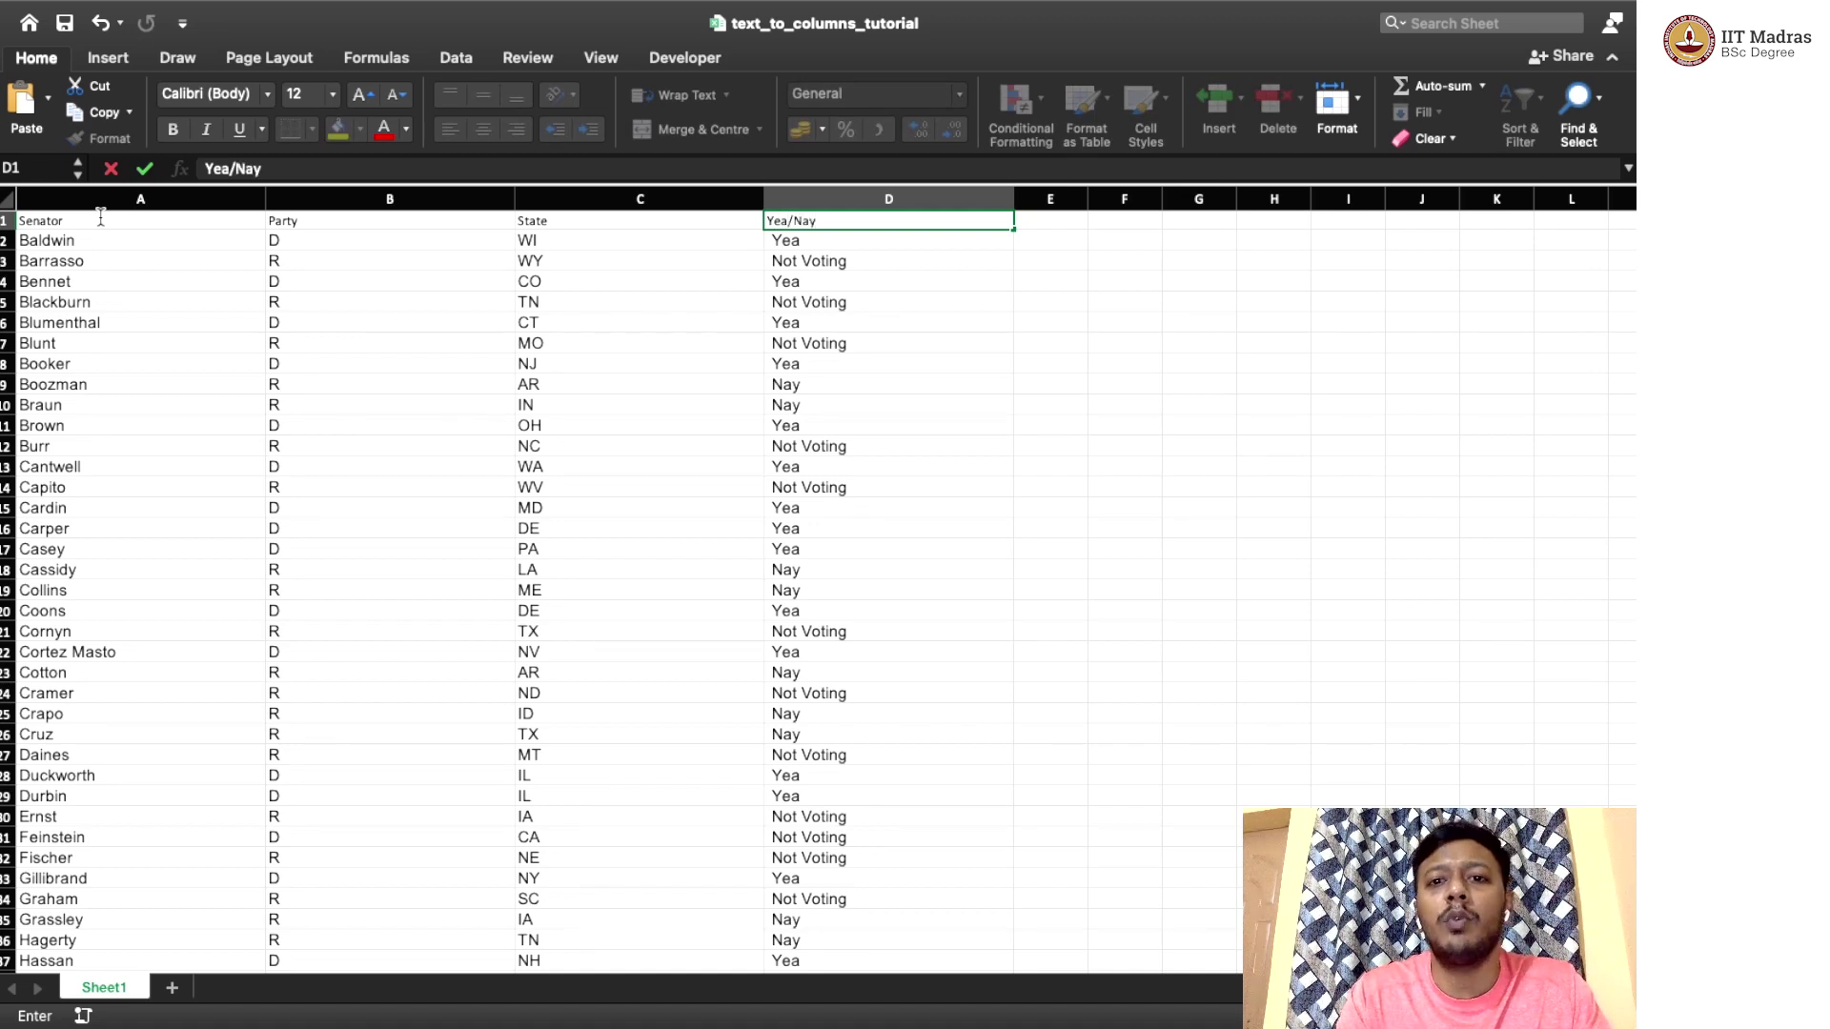
key("Return")
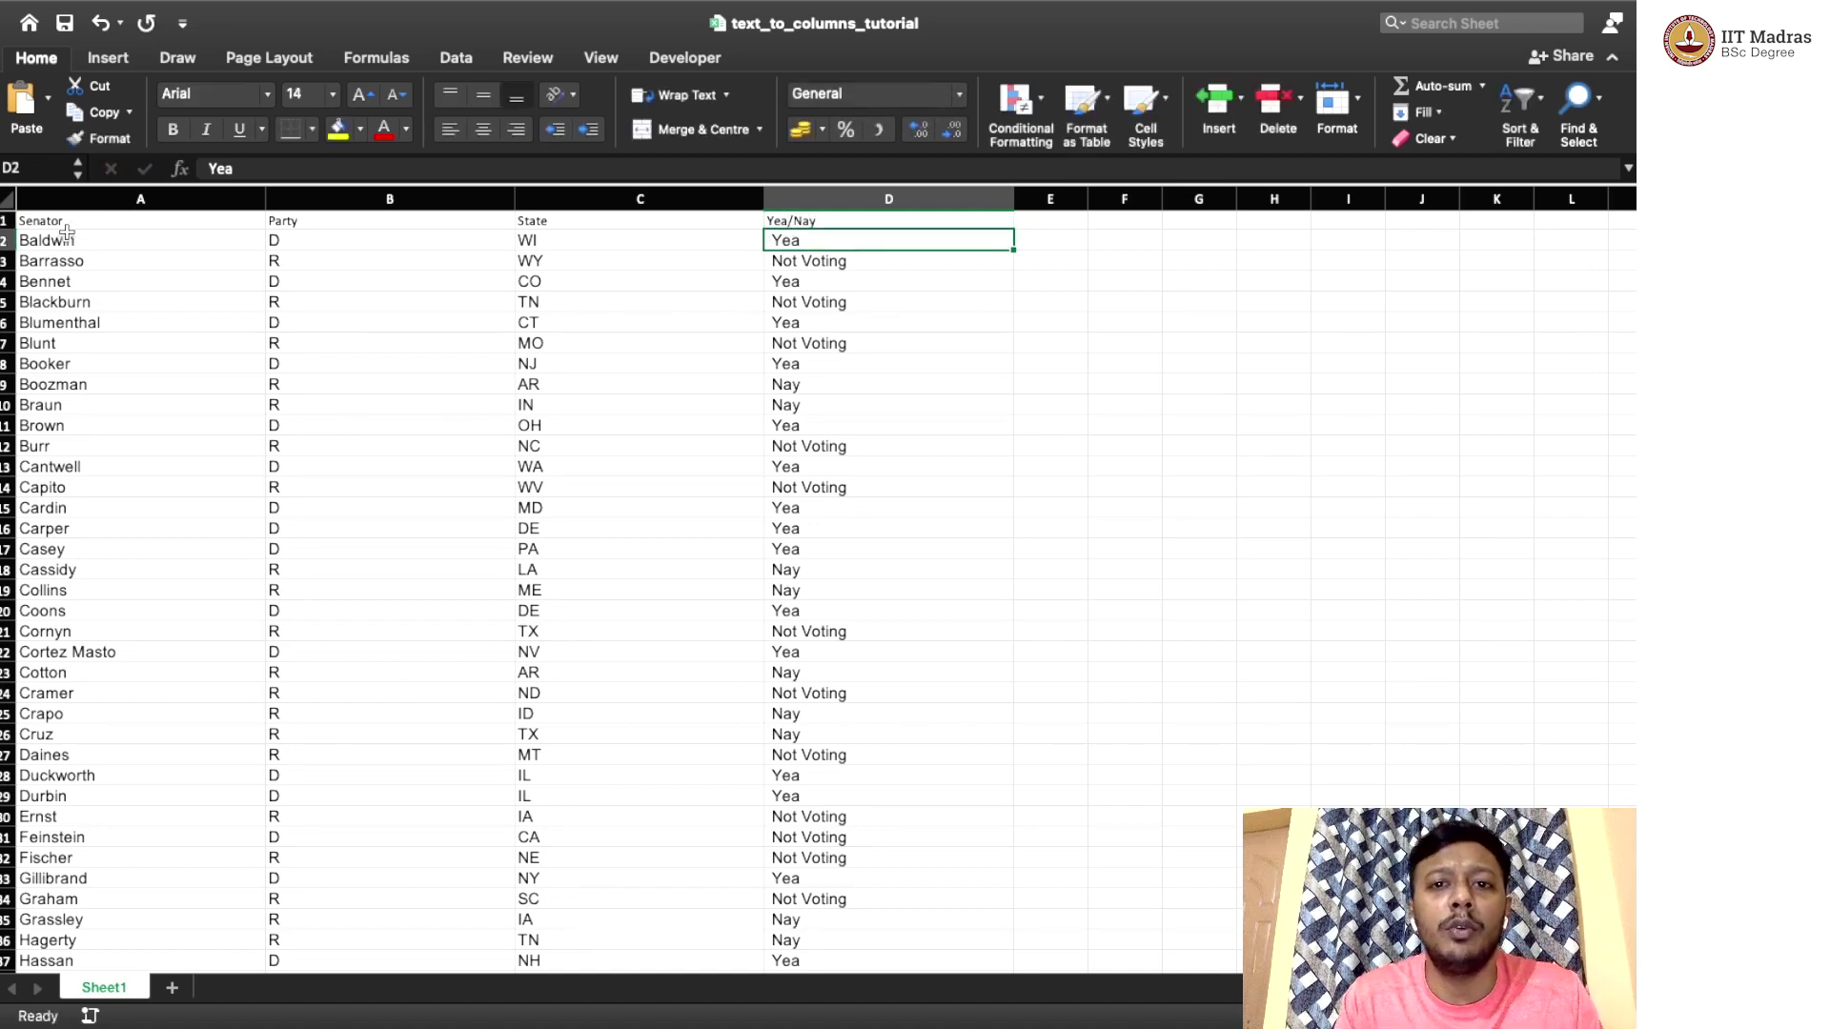
Copy A2's formatting onto header row A1:D1 and make the headers bold.
left_click(43, 241)
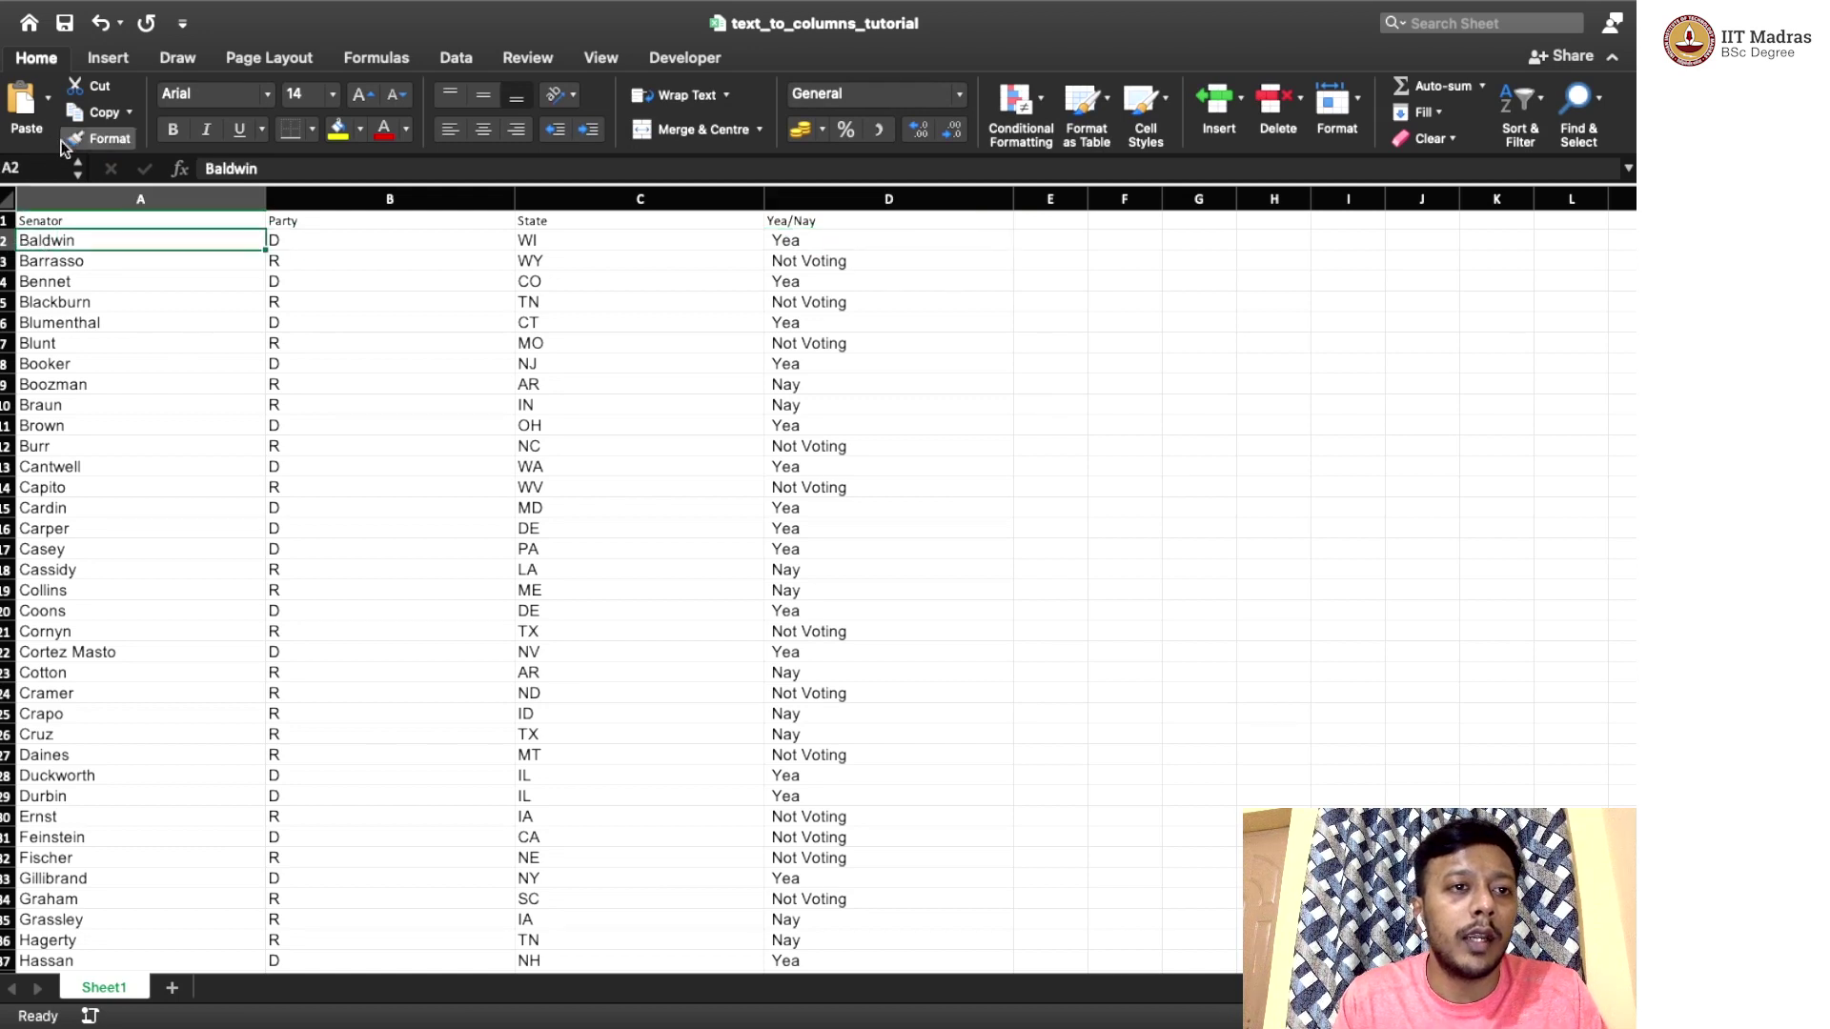
left_click(86, 138)
mouse_move(109, 221)
left_mouse_down()
mouse_move(830, 221)
mouse_move(812, 219)
left_mouse_up()
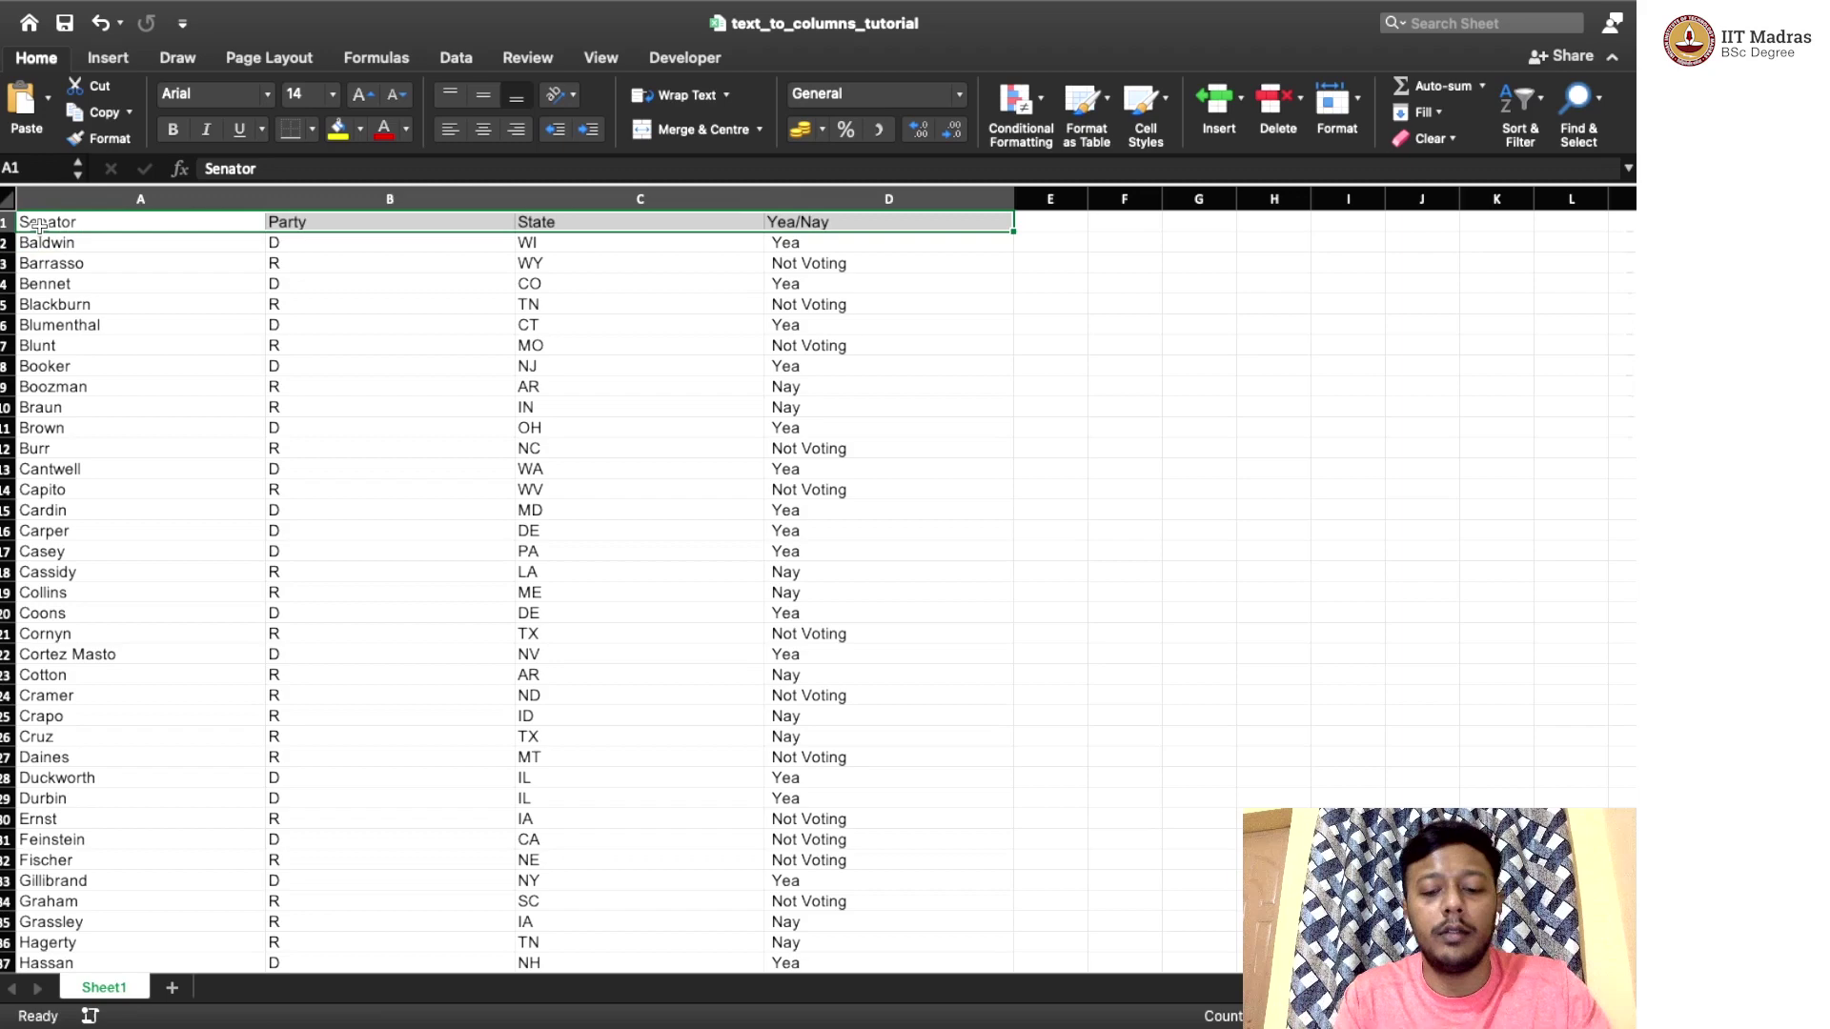
key("cmd+b")
left_click_drag(1030, 471, 1224, 515)
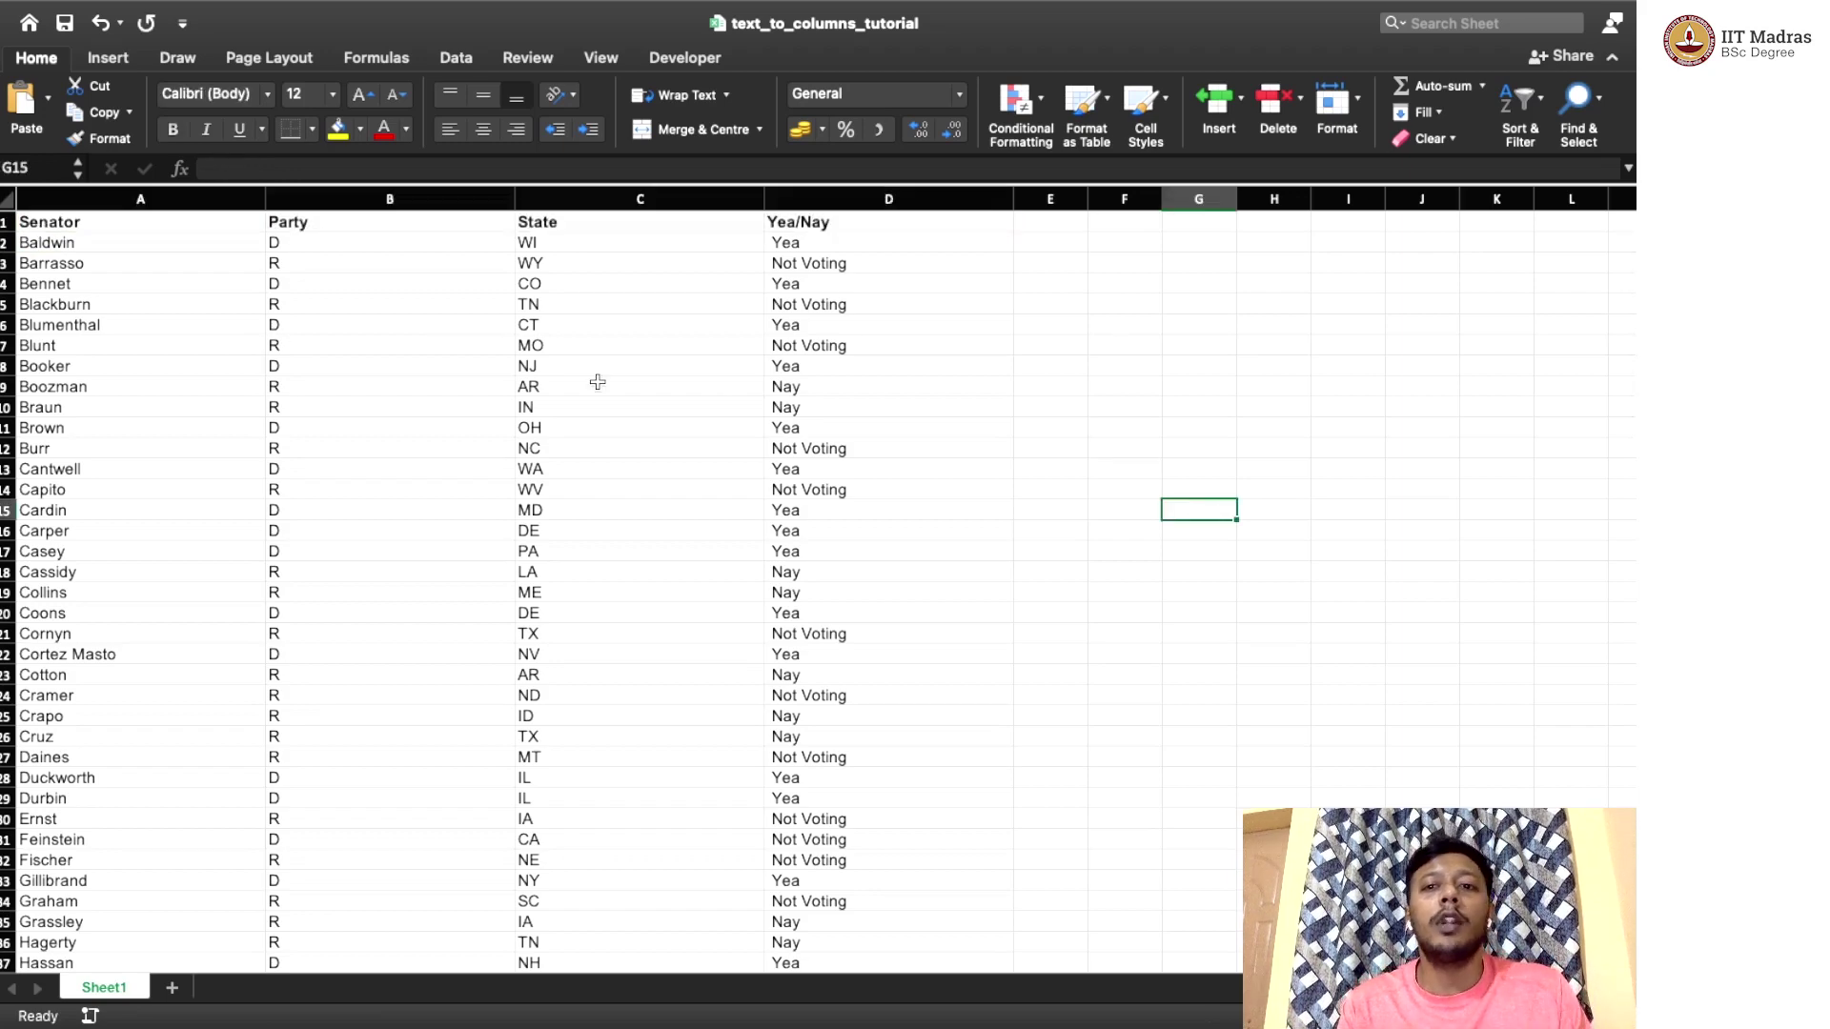
Review the Senate roll-call source page, then return to the Excel sheet.
key("super+Tab")
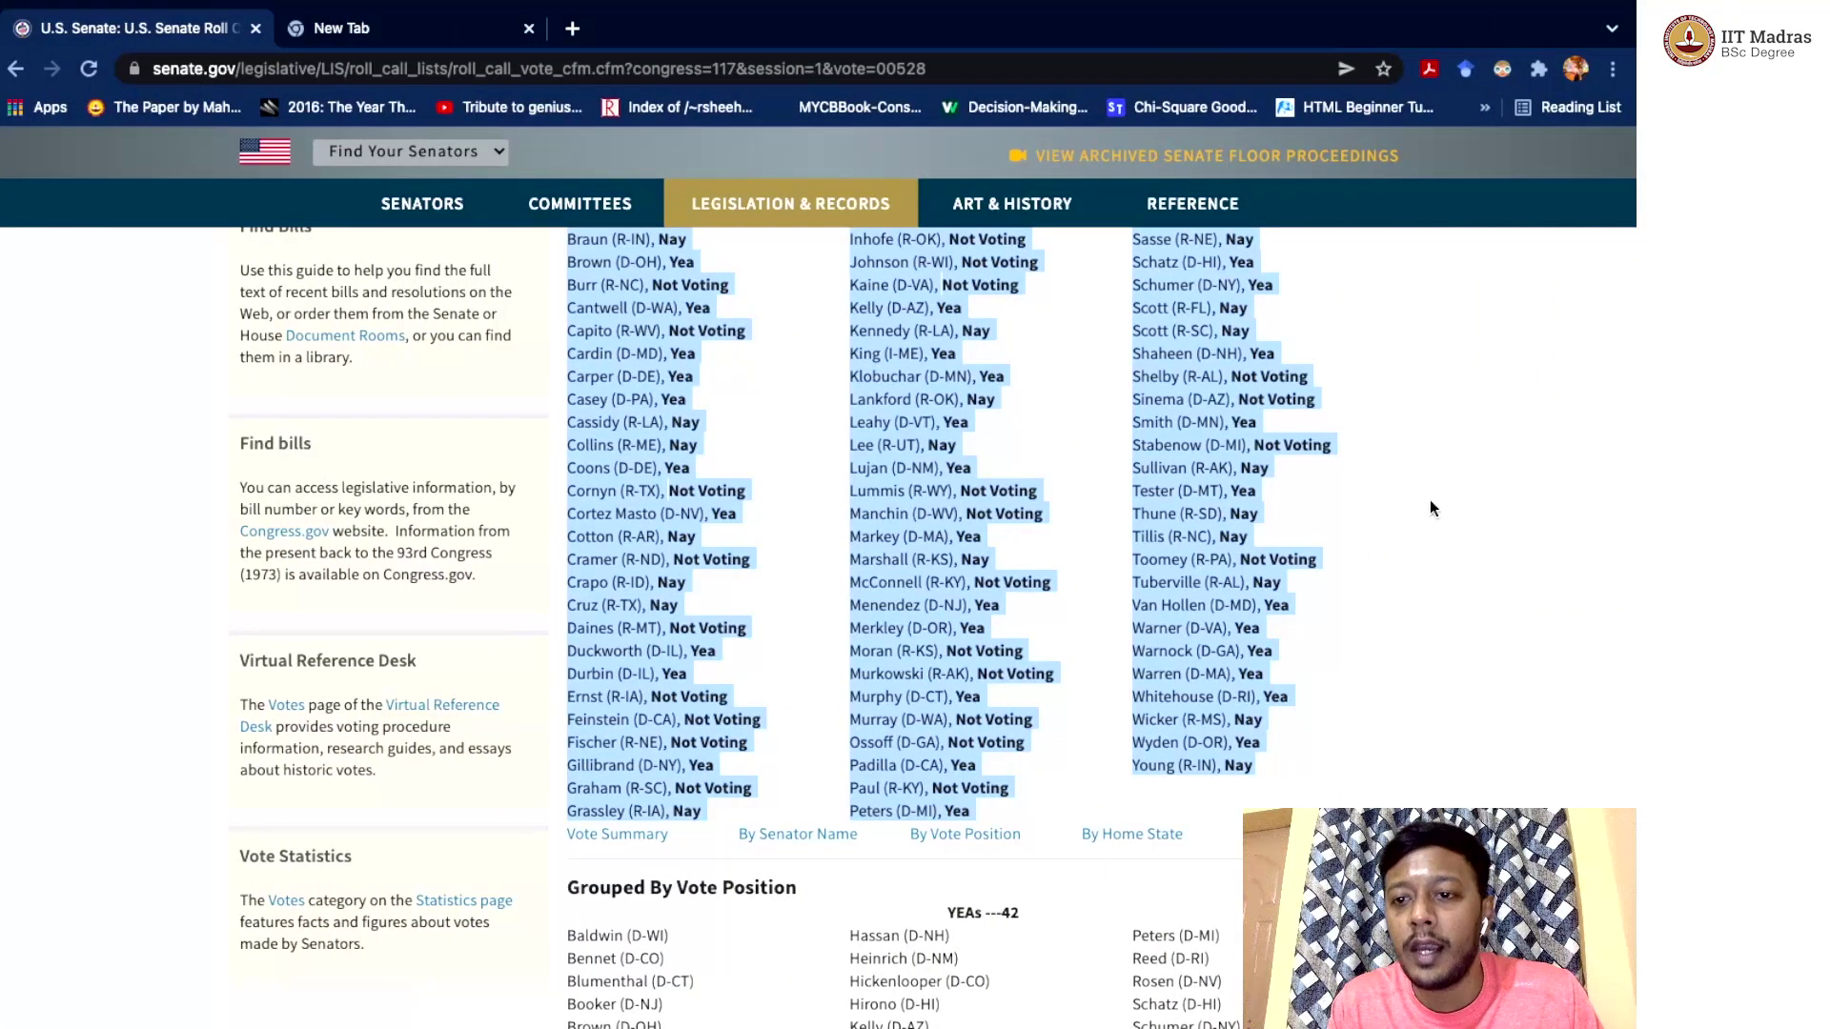
left_click(1429, 507)
scroll(1430, 508, "up", 5)
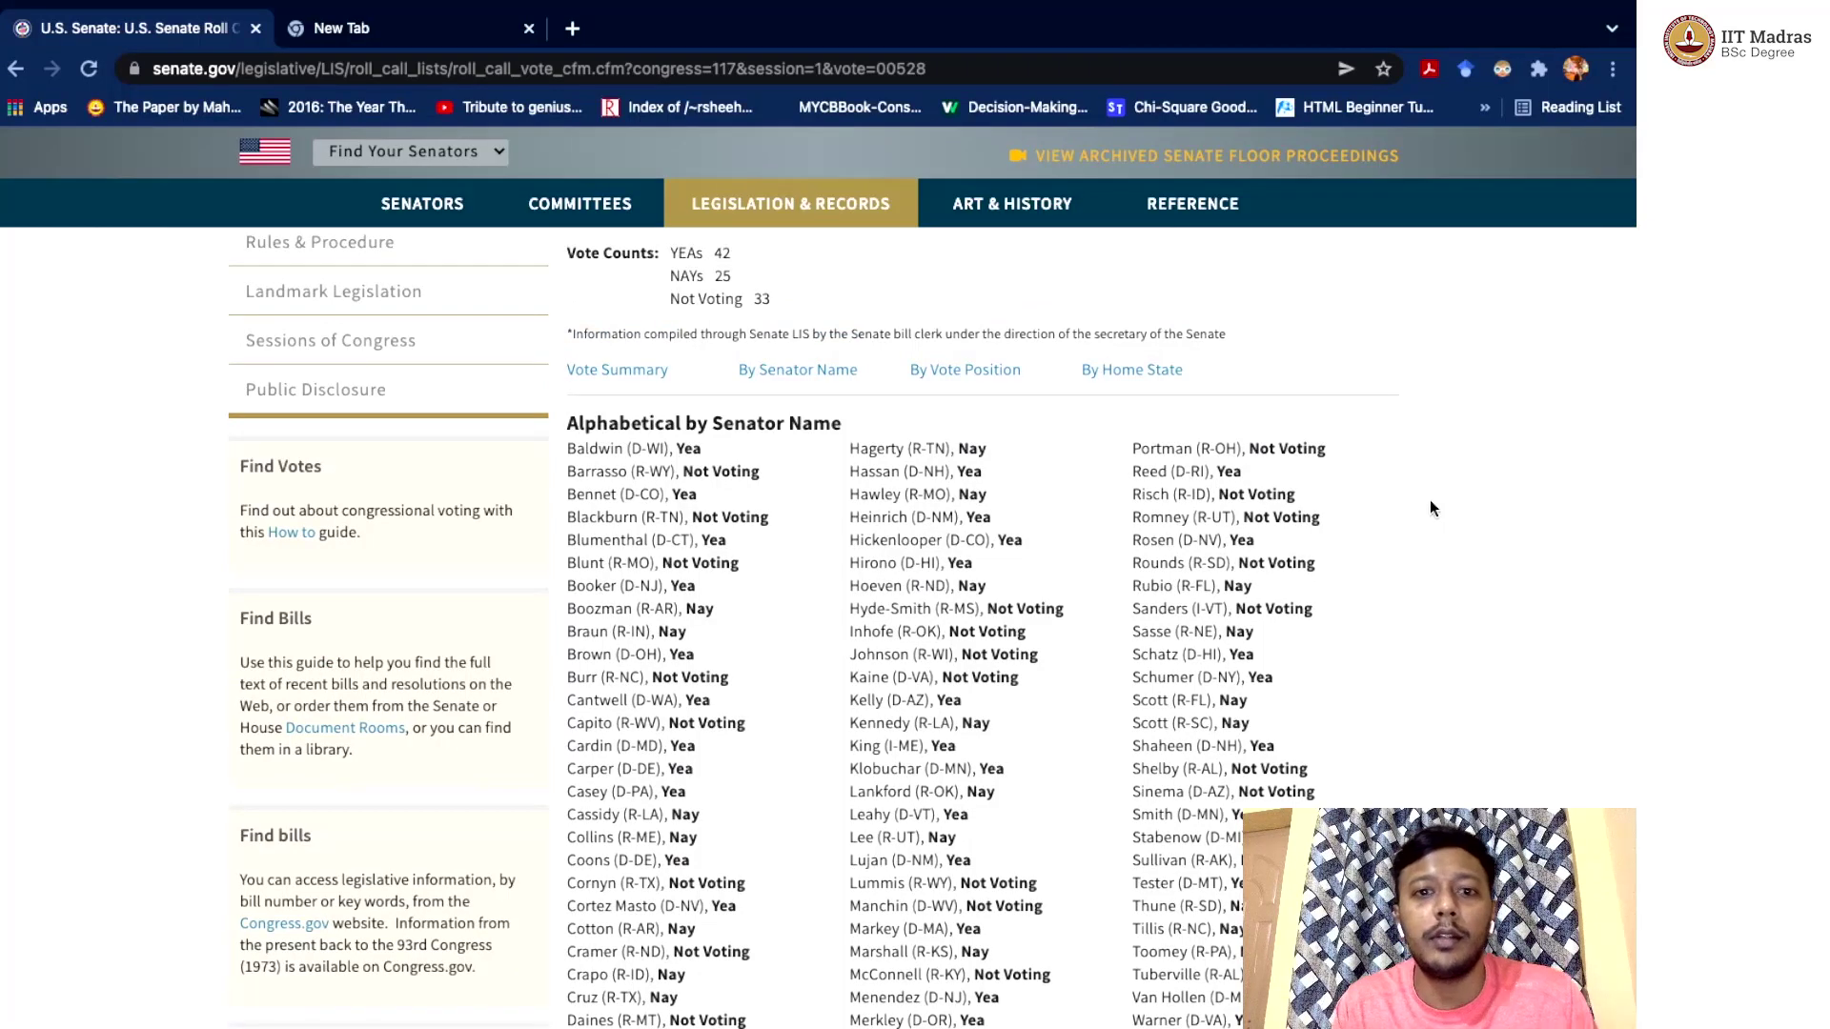
key("super+Tab")
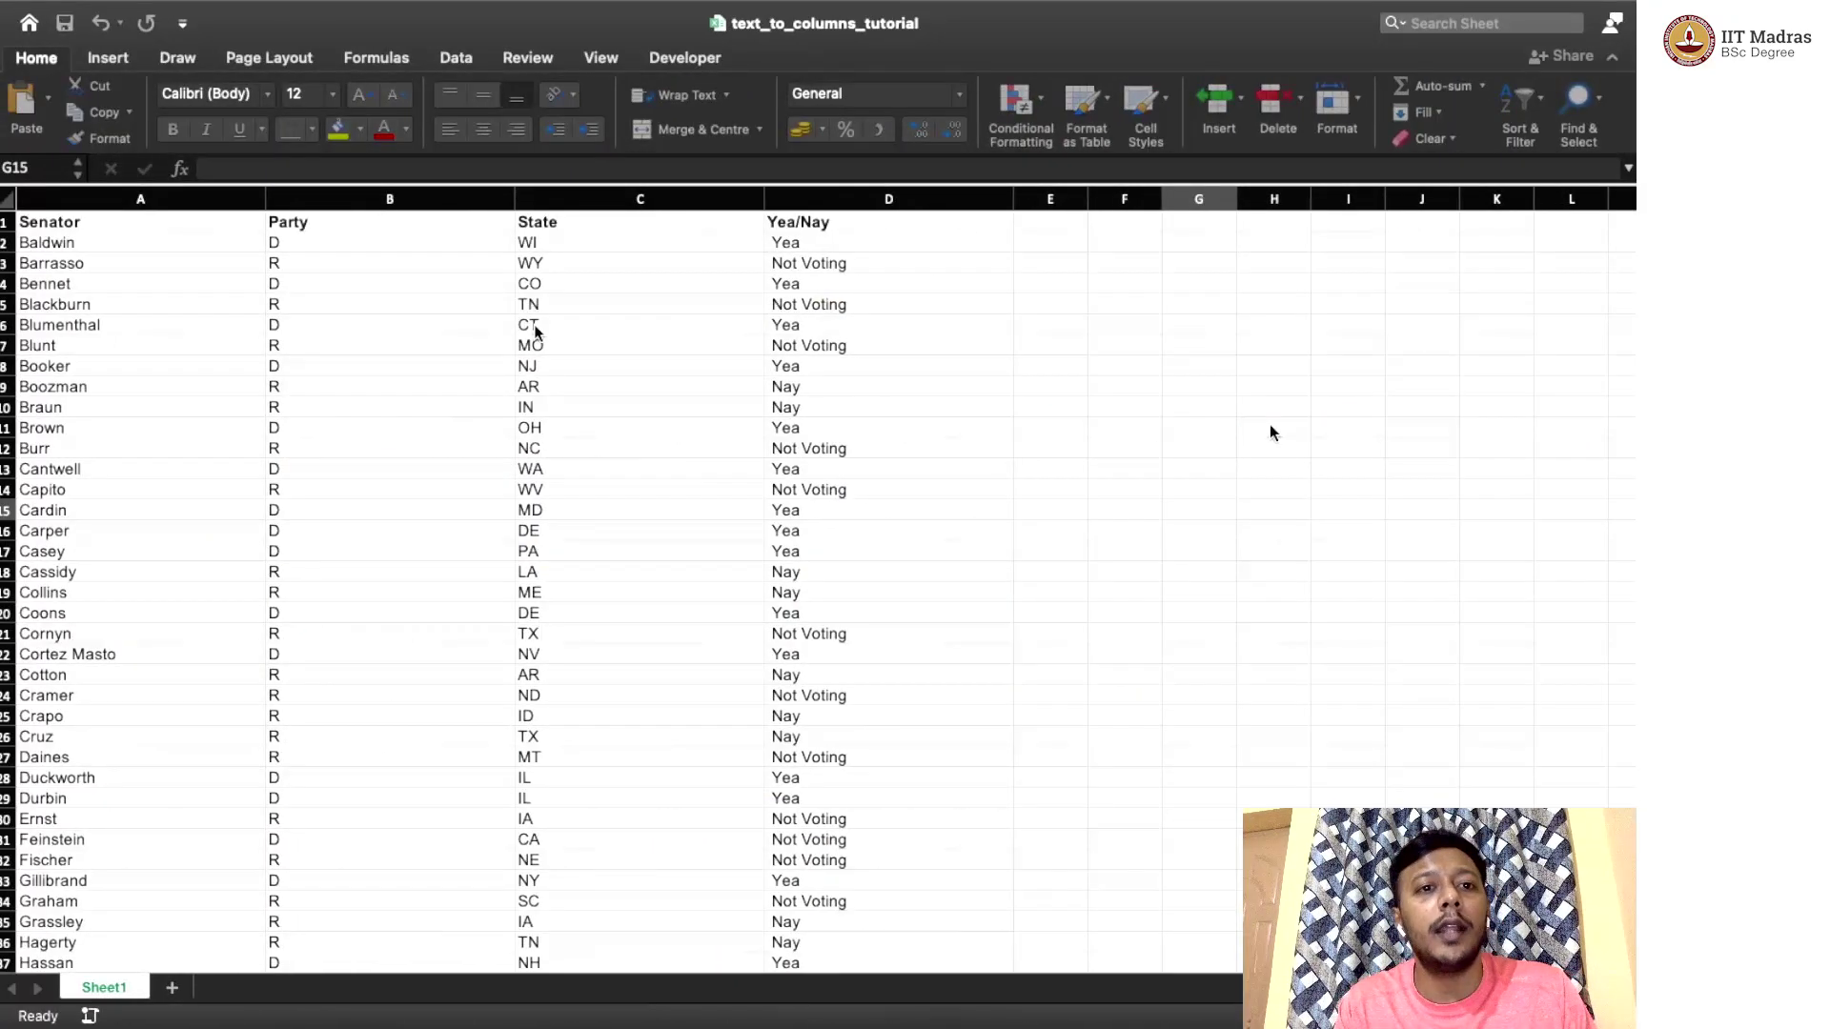